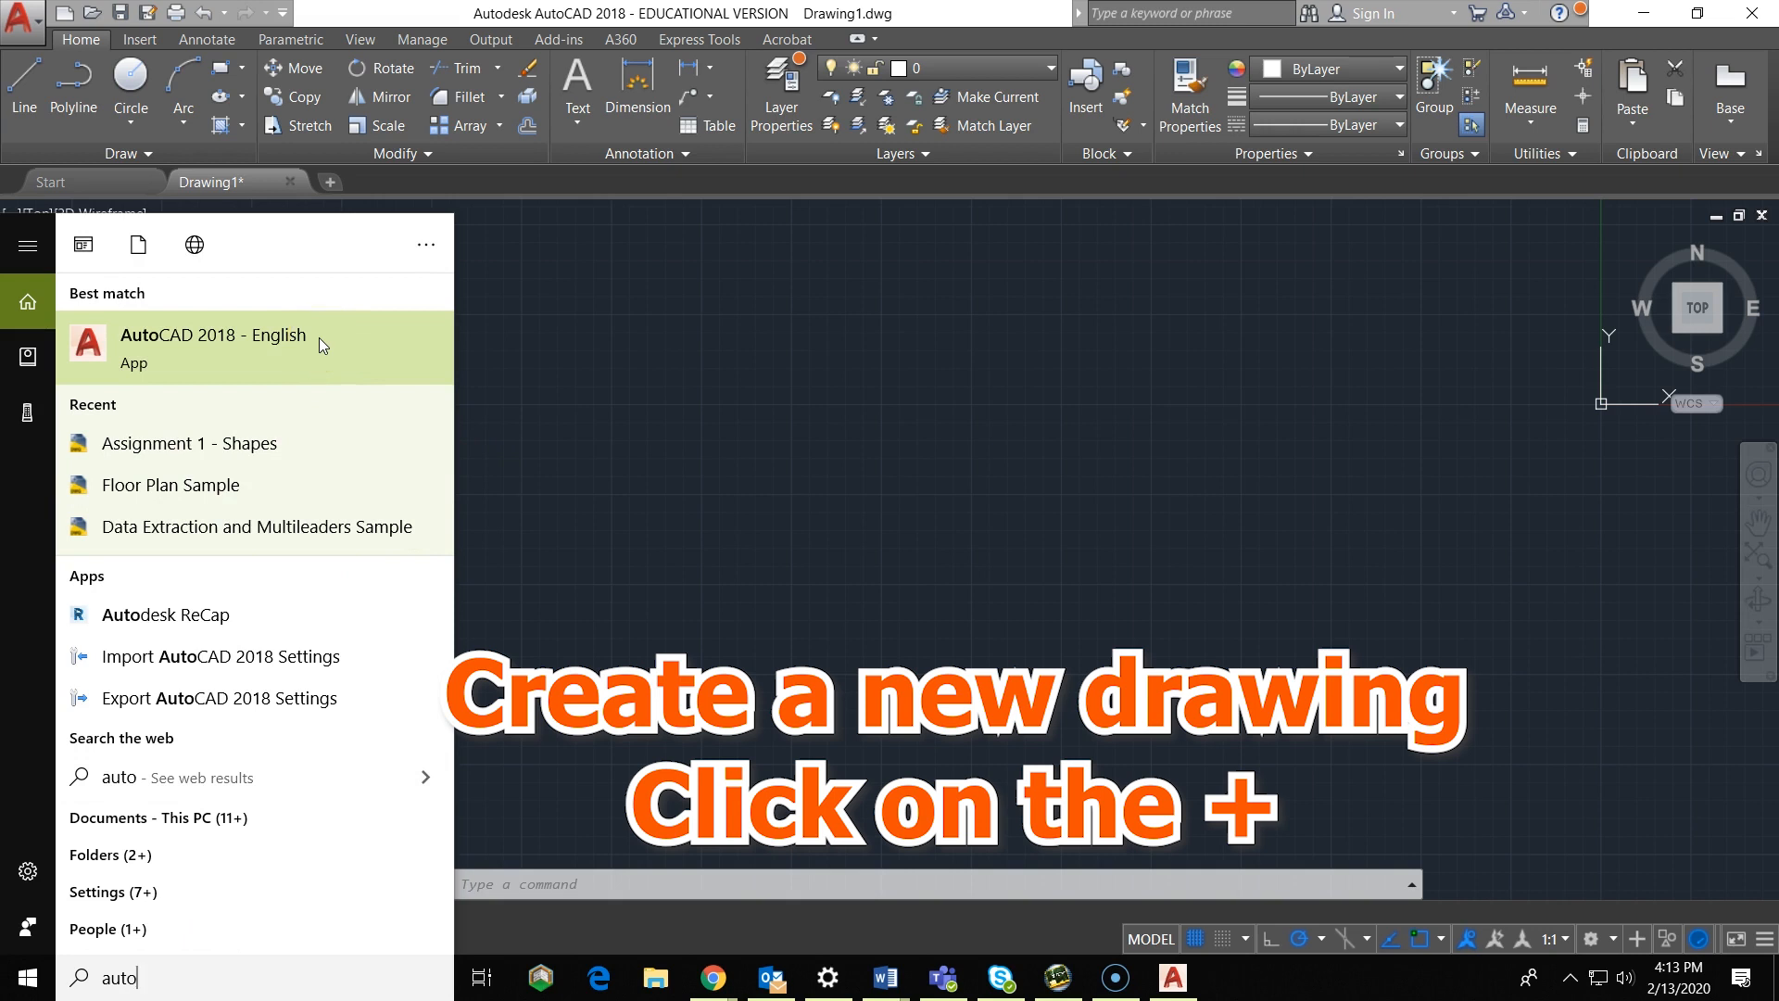
Step: Launch AutoCAD 2018 and set the drawing's length units to Architectural
left_click(319, 337)
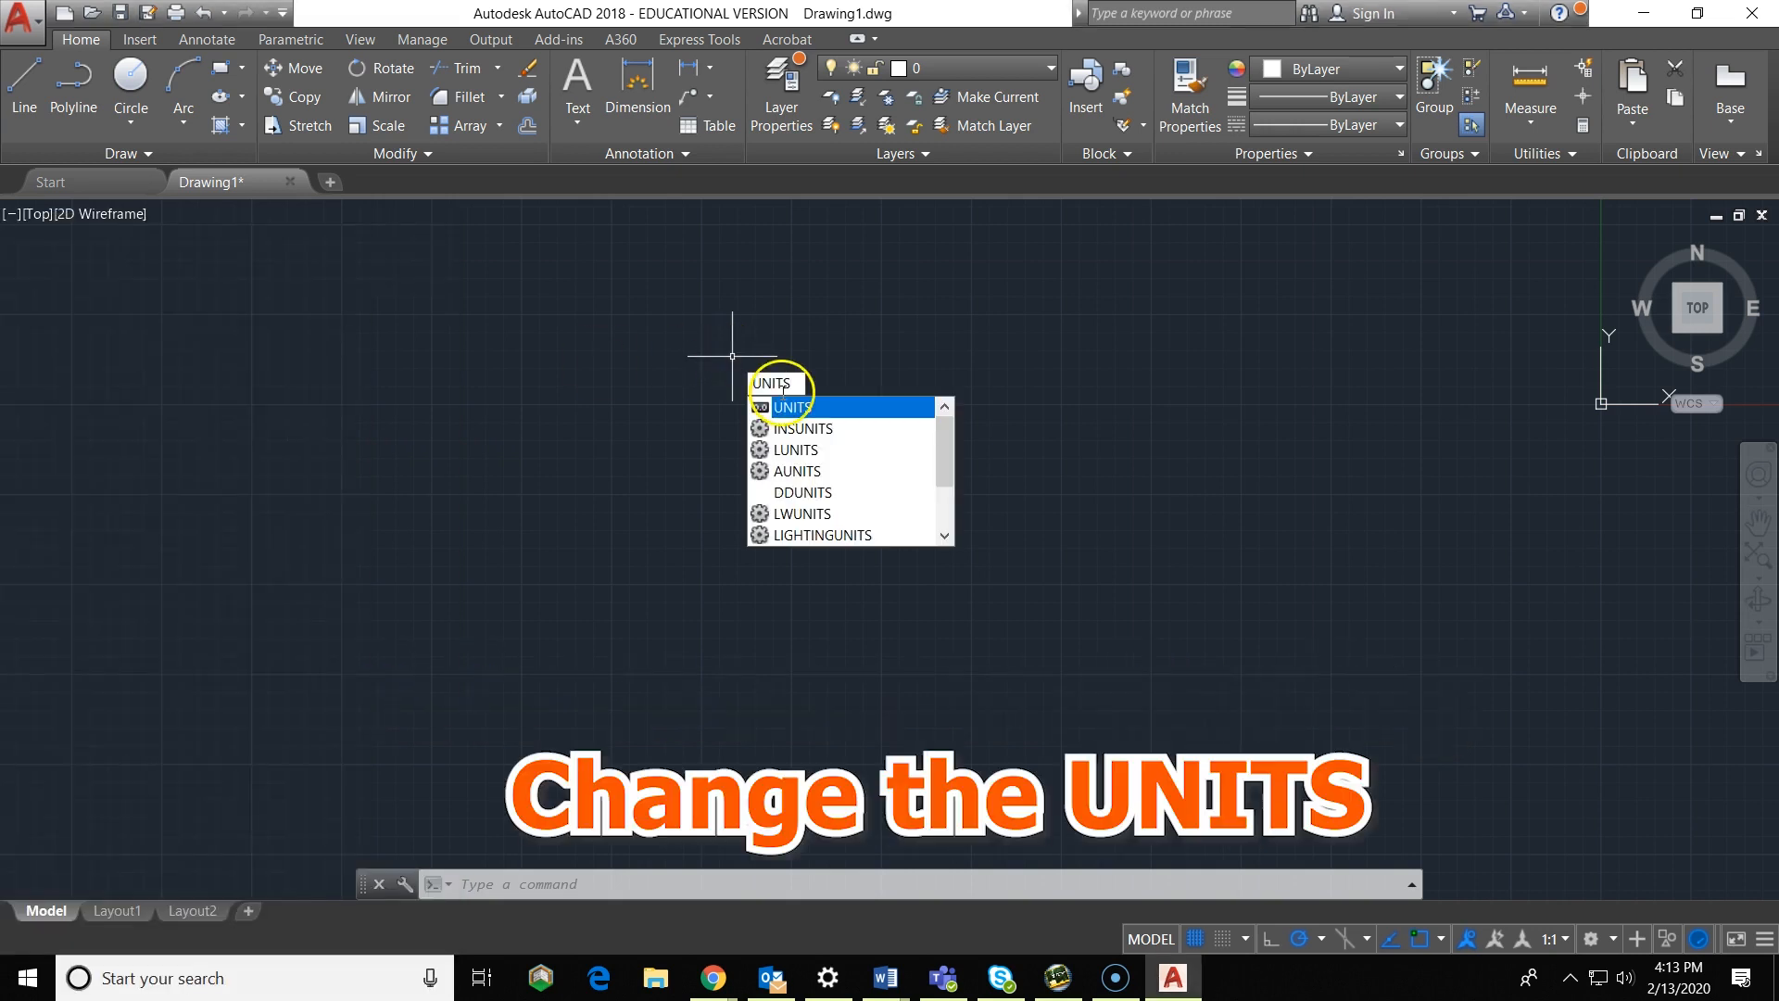
left_click(811, 408)
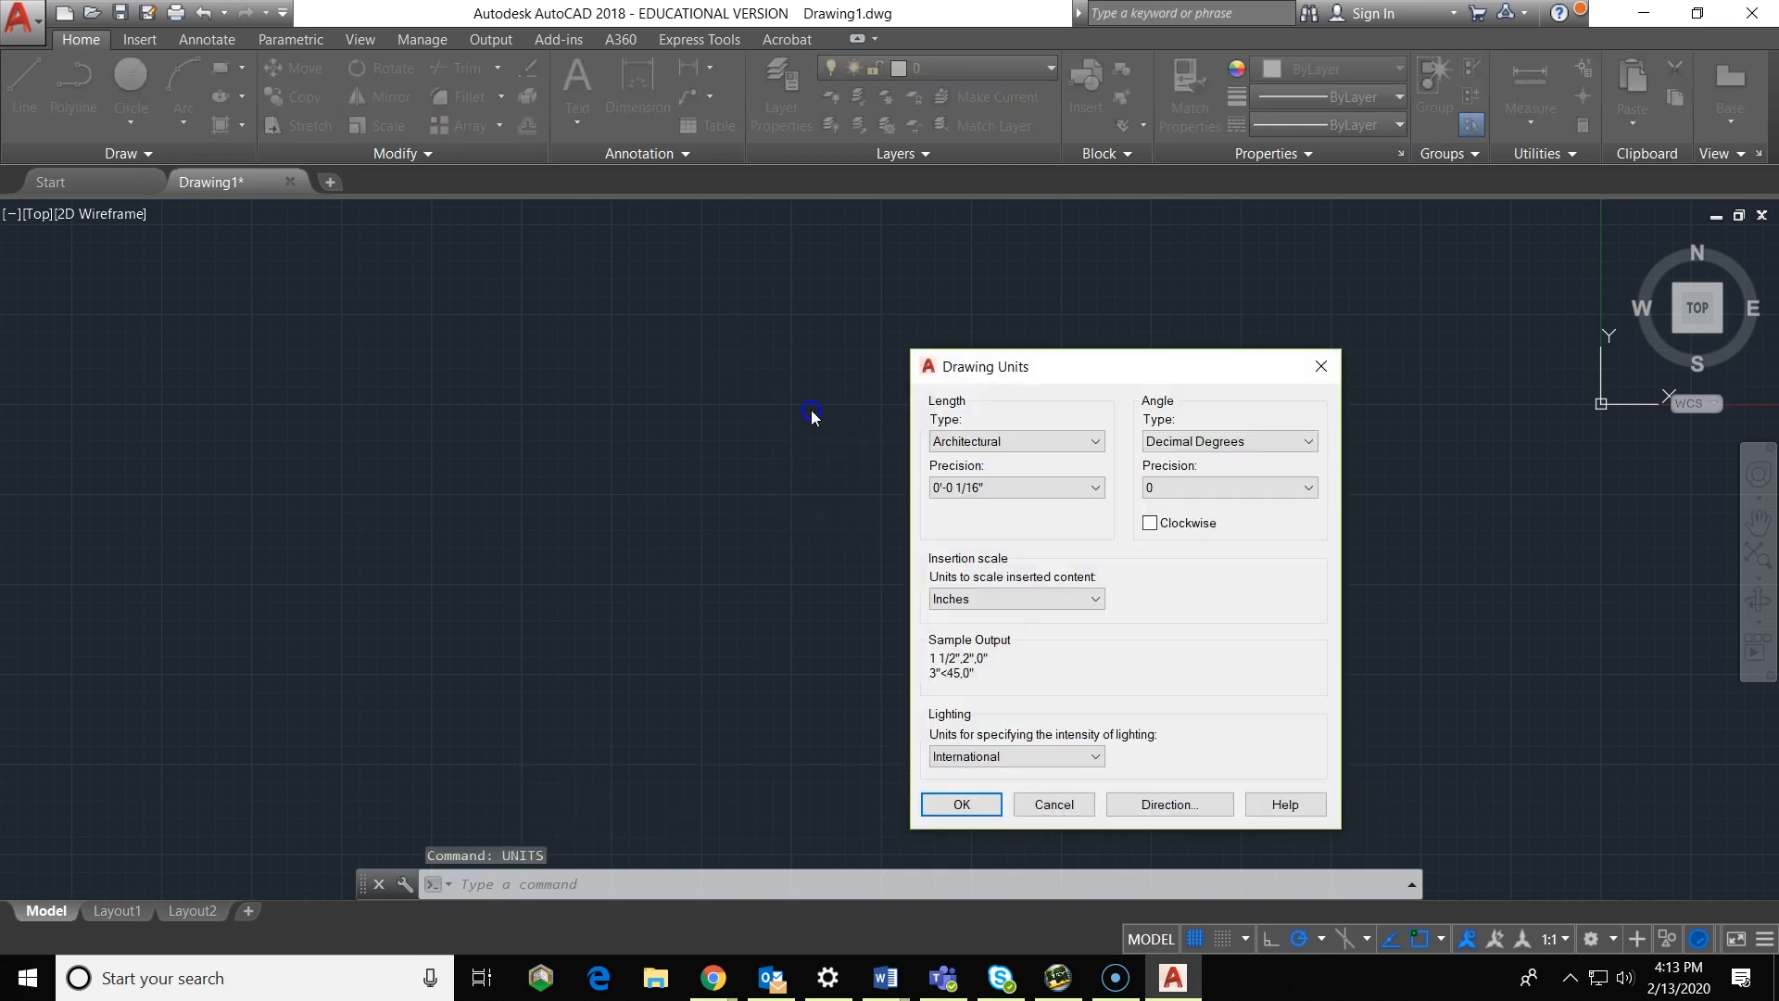
left_click(991, 443)
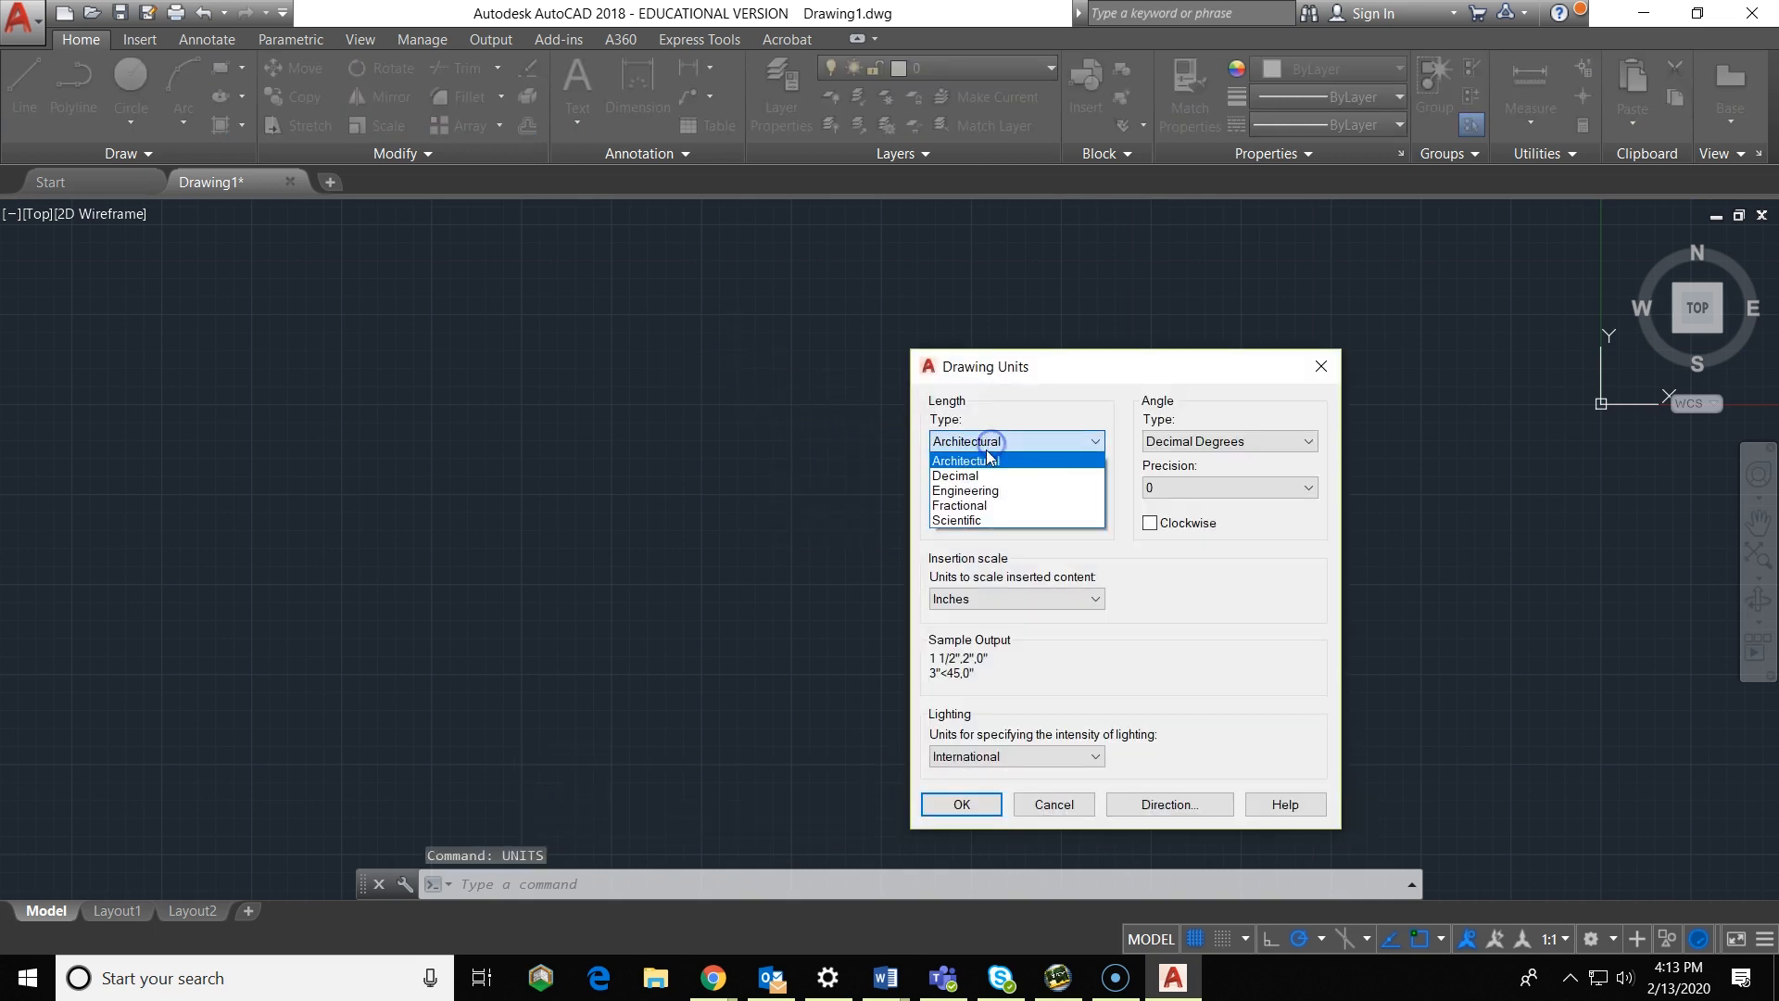
left_click(956, 476)
left_click(969, 441)
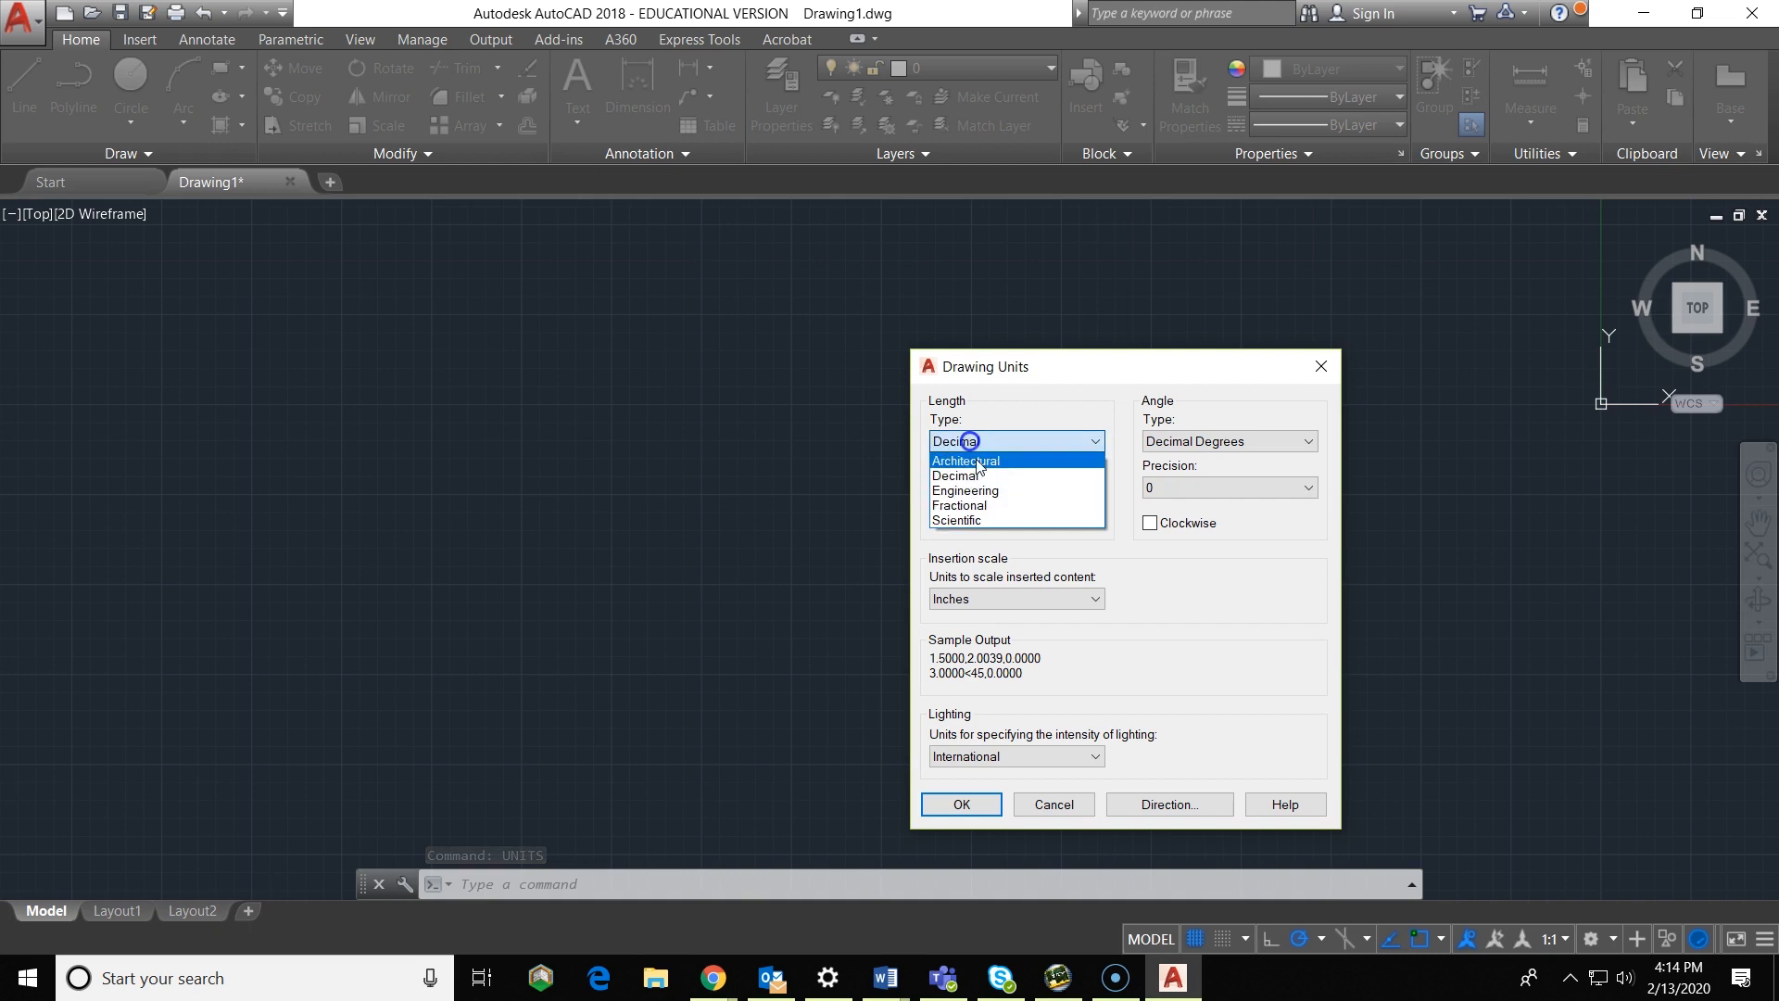
left_click(970, 460)
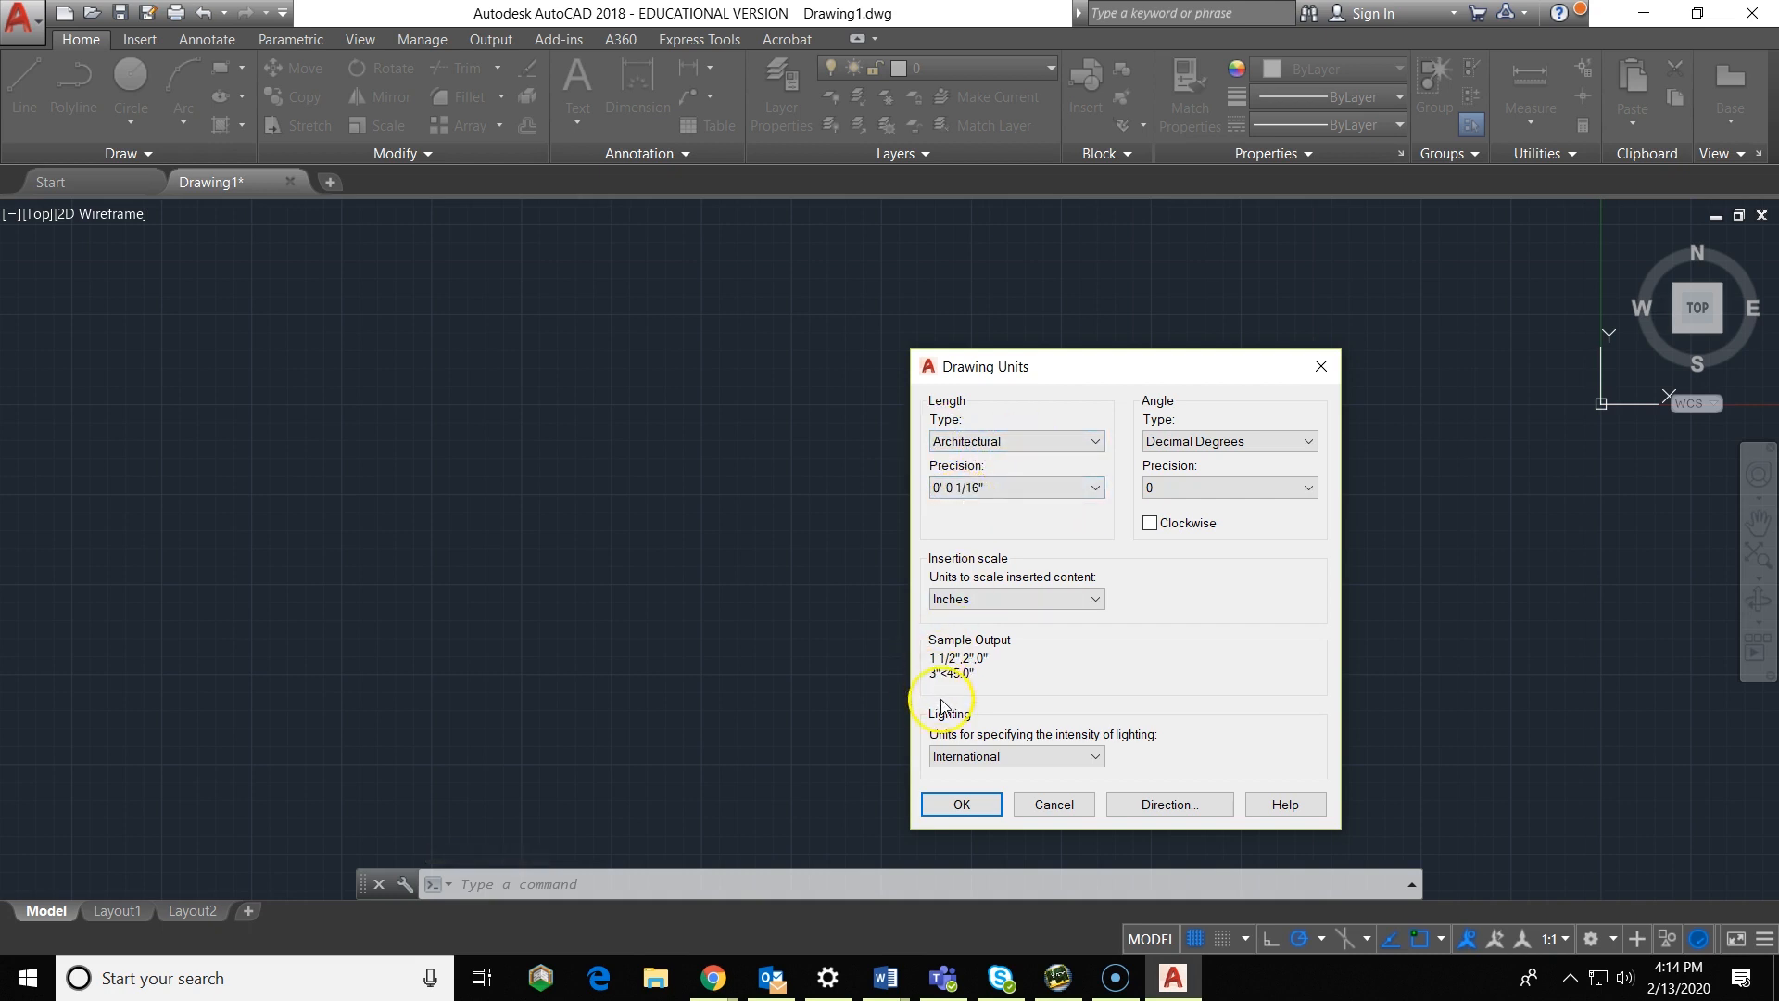
left_click(963, 804)
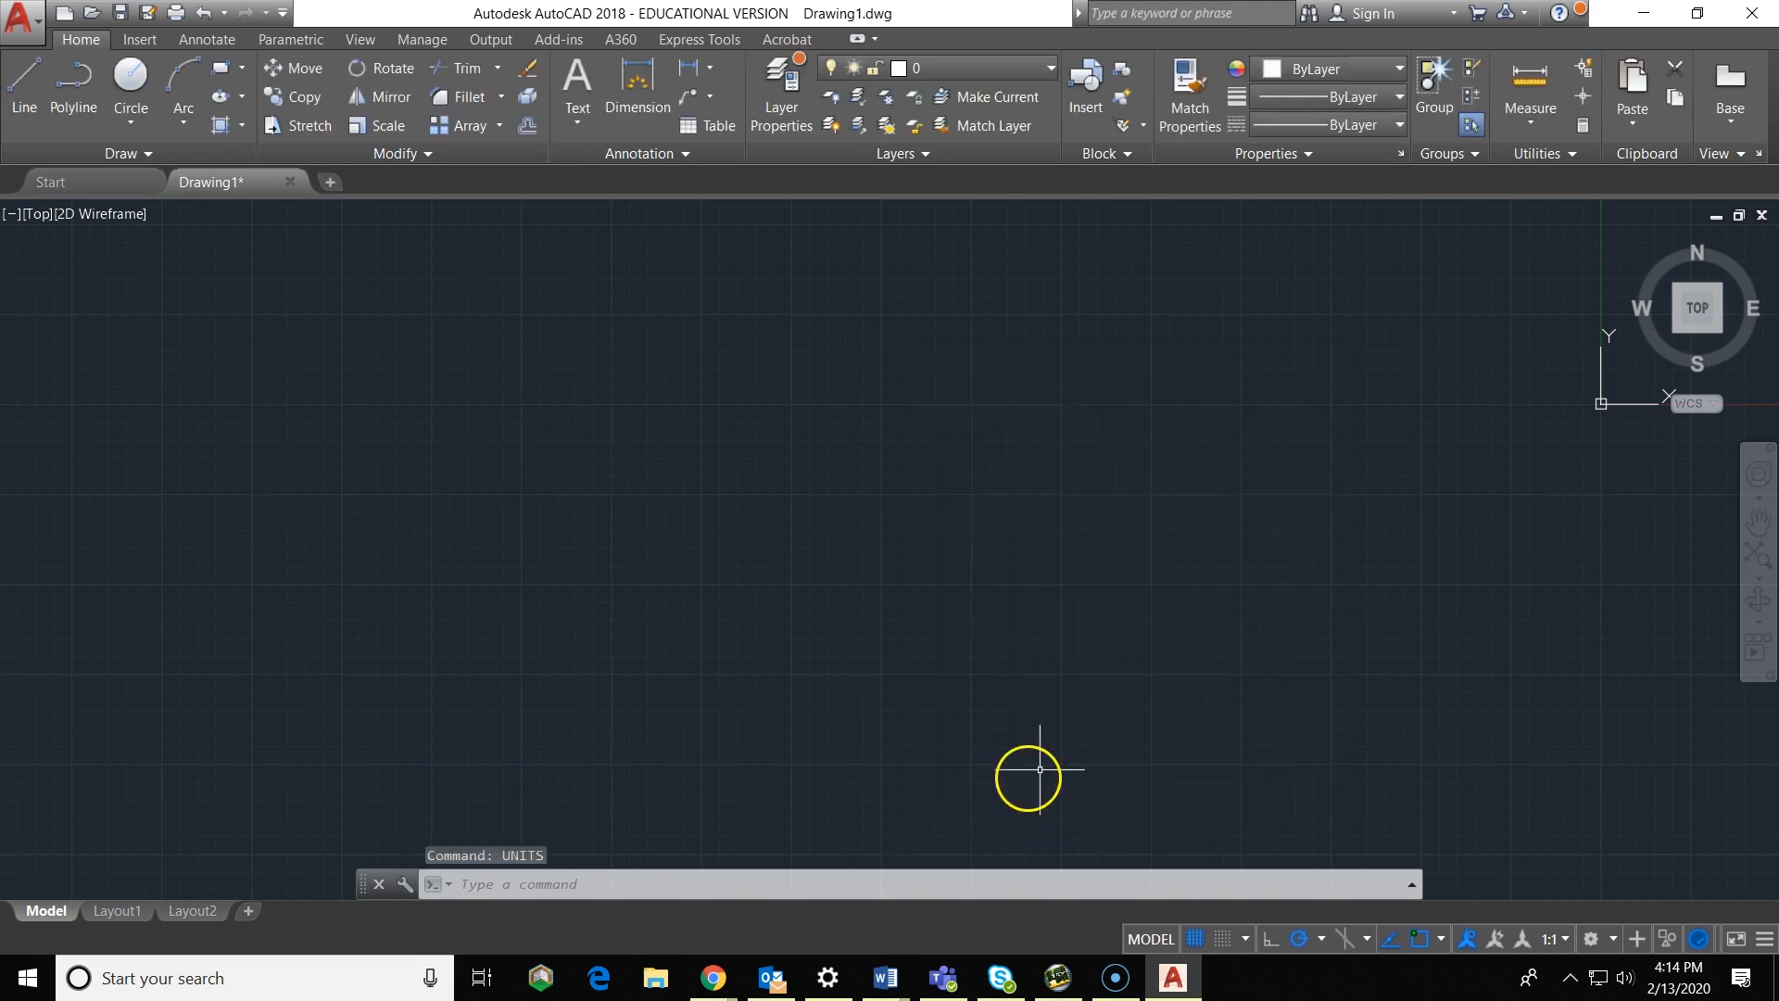
Step: Draw a closed 4' by 4' square from individual lines, starting at its lower-left corner
middle_click_drag(763, 613, 742, 603)
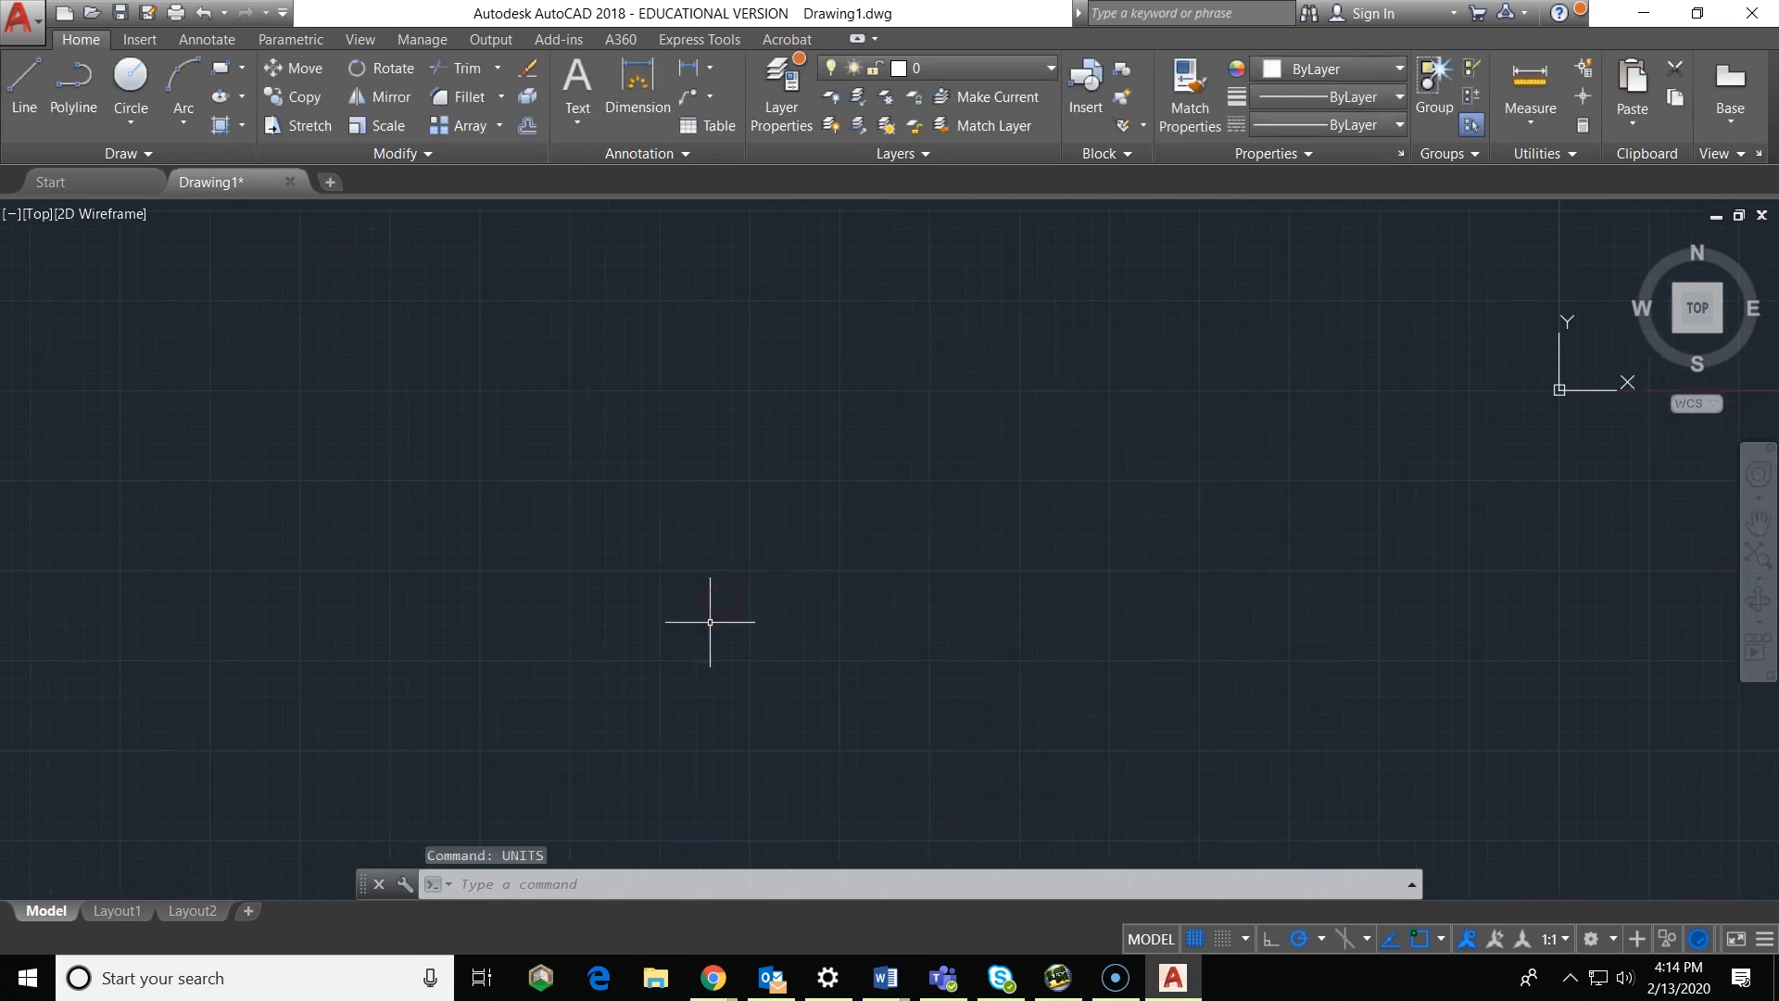
left_click(24, 85)
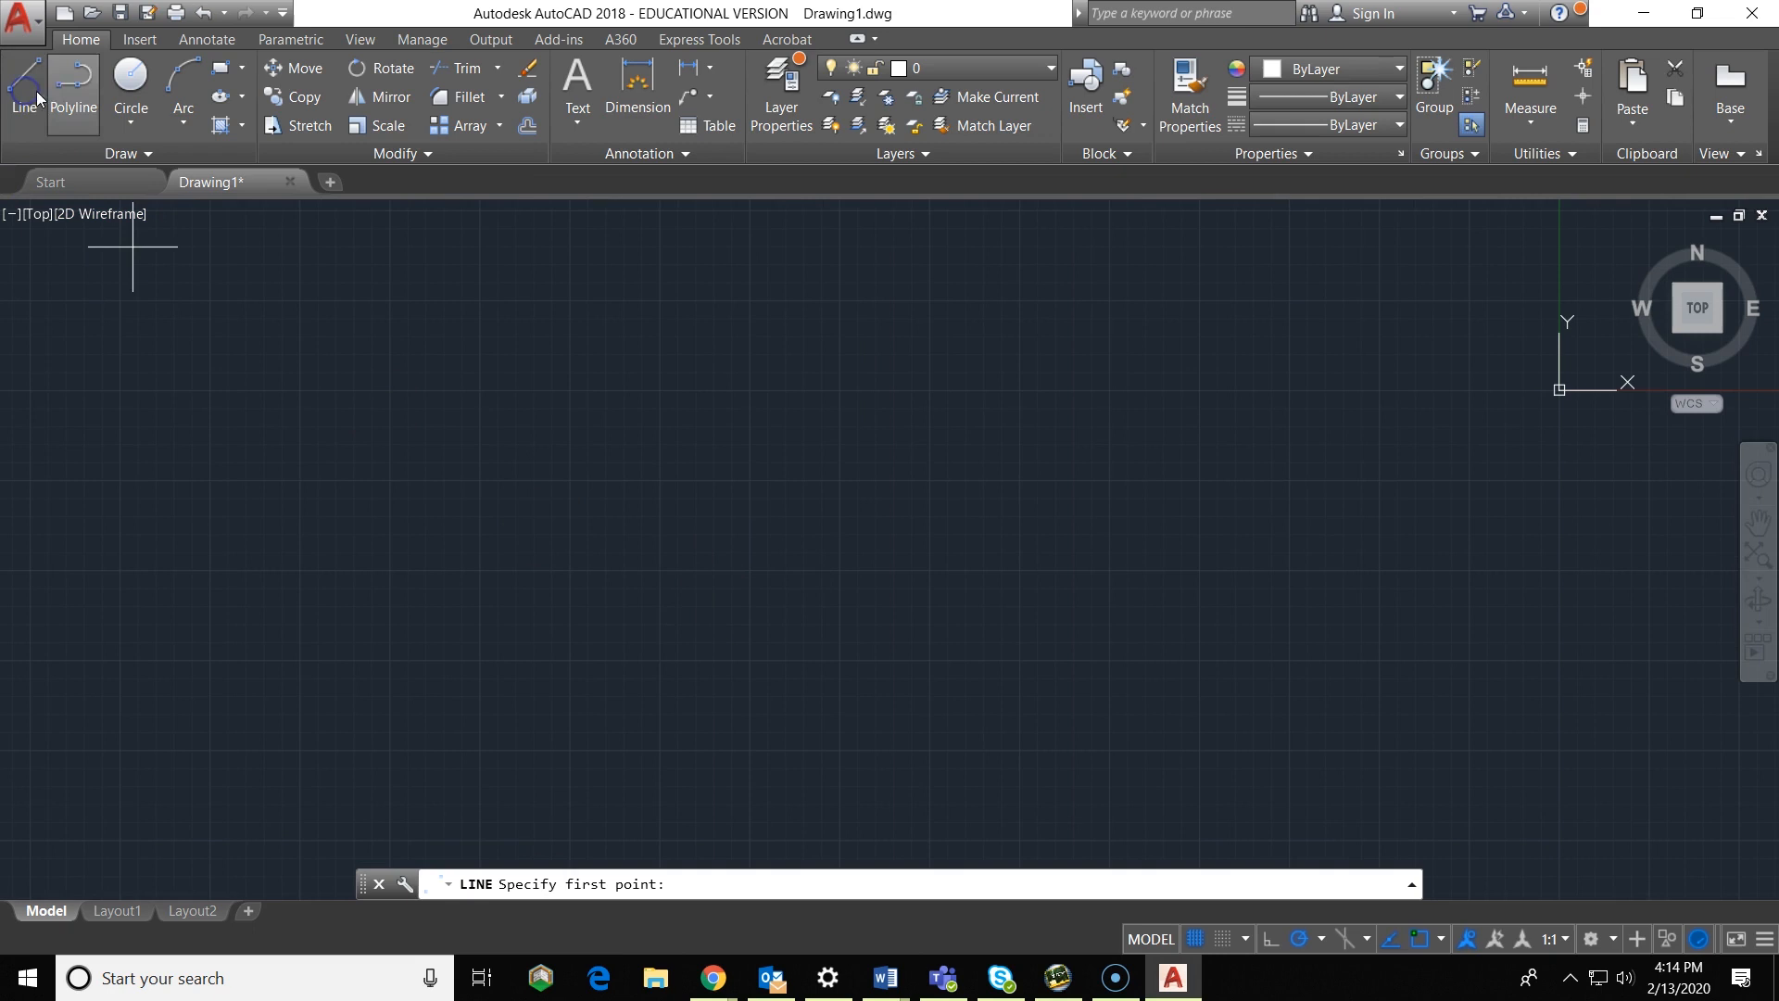
left_click(630, 752)
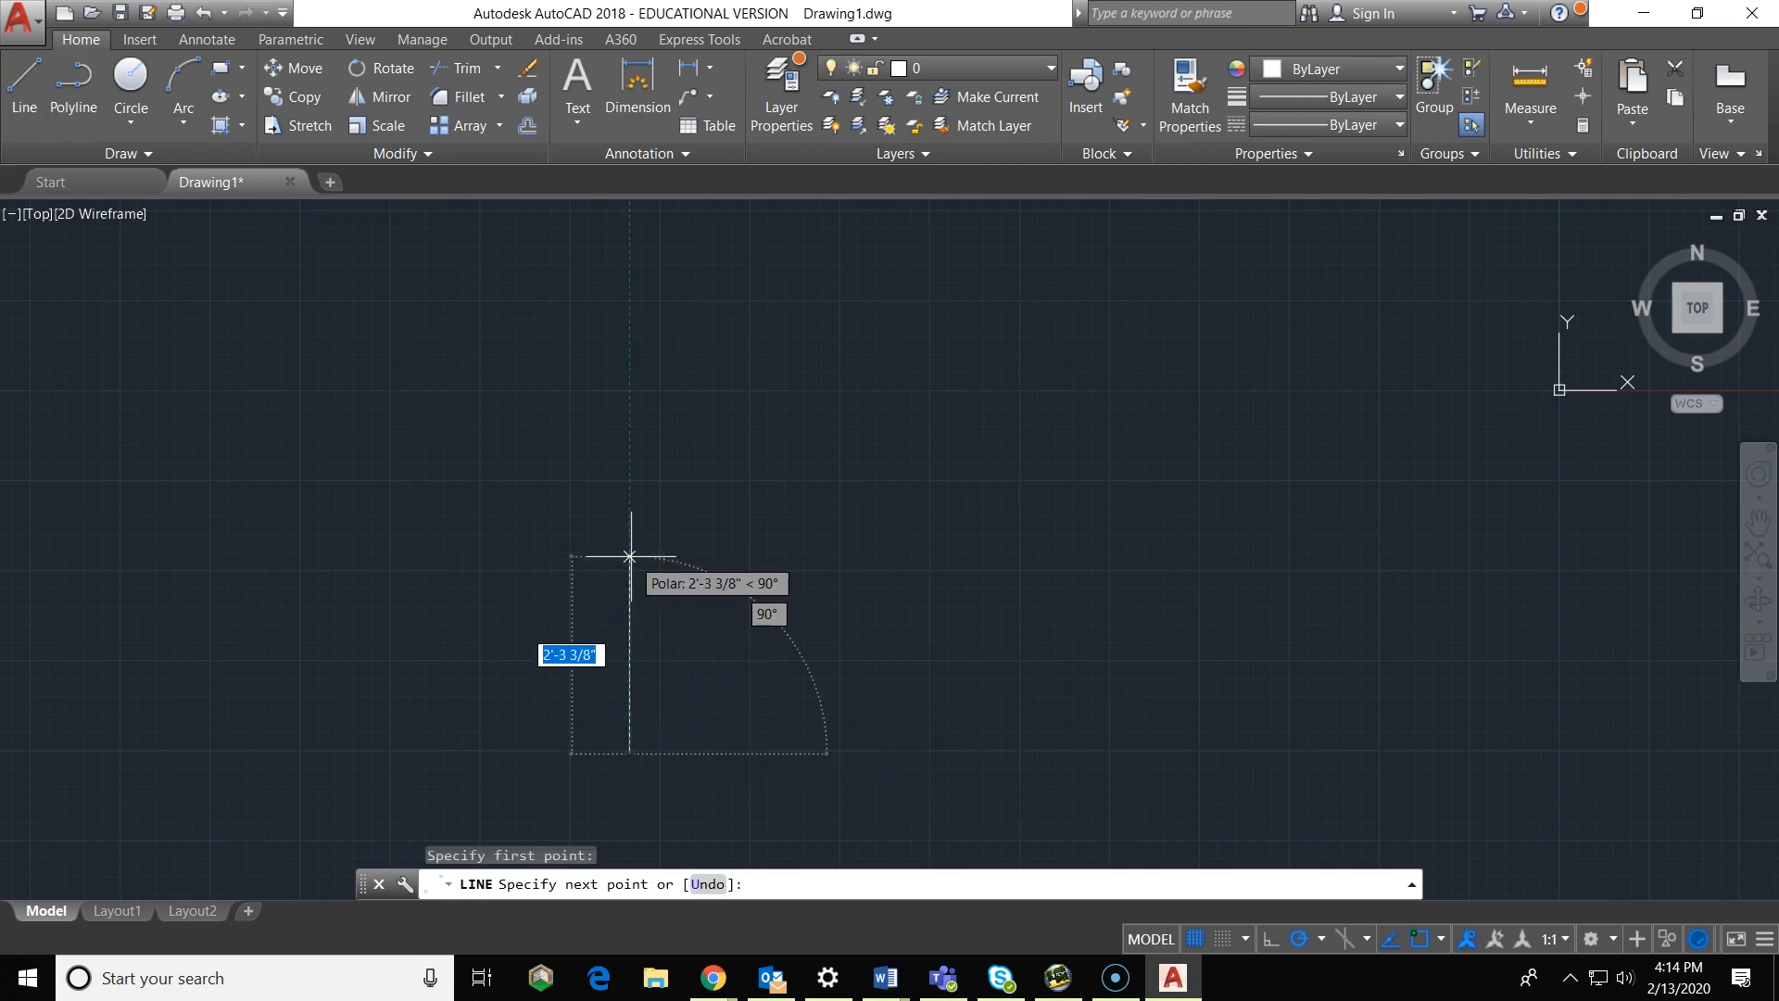
type("4")
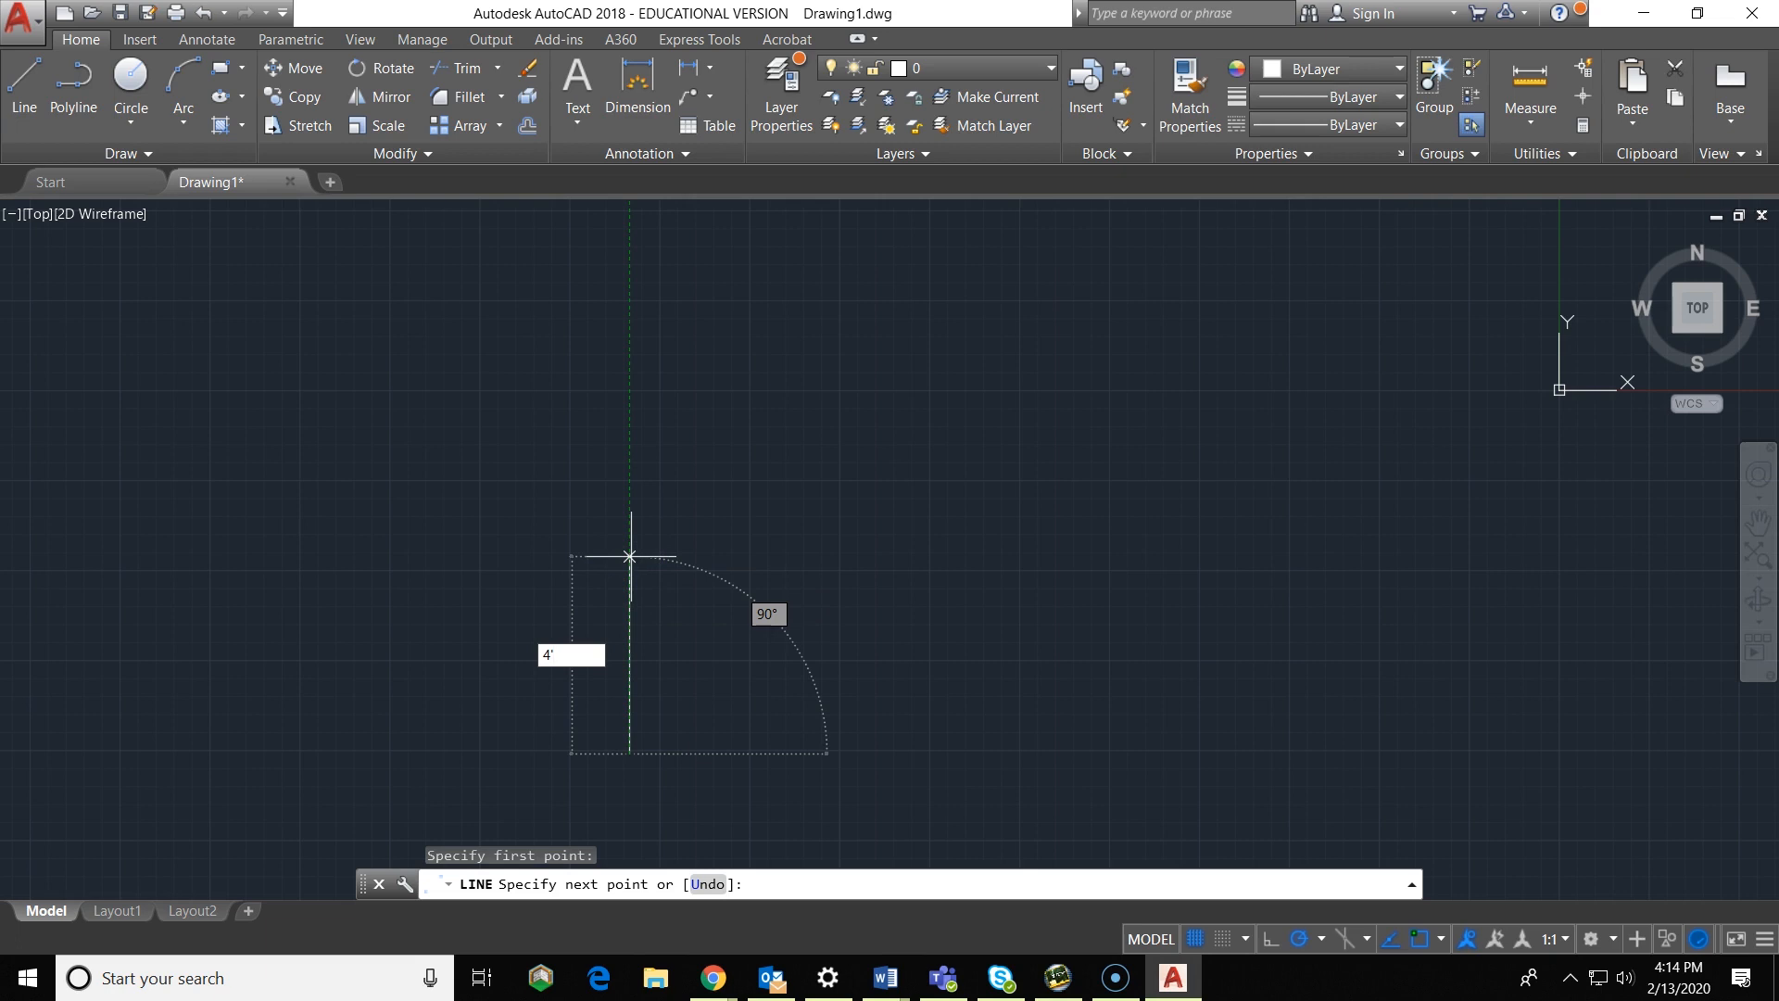
type("'")
key("Return")
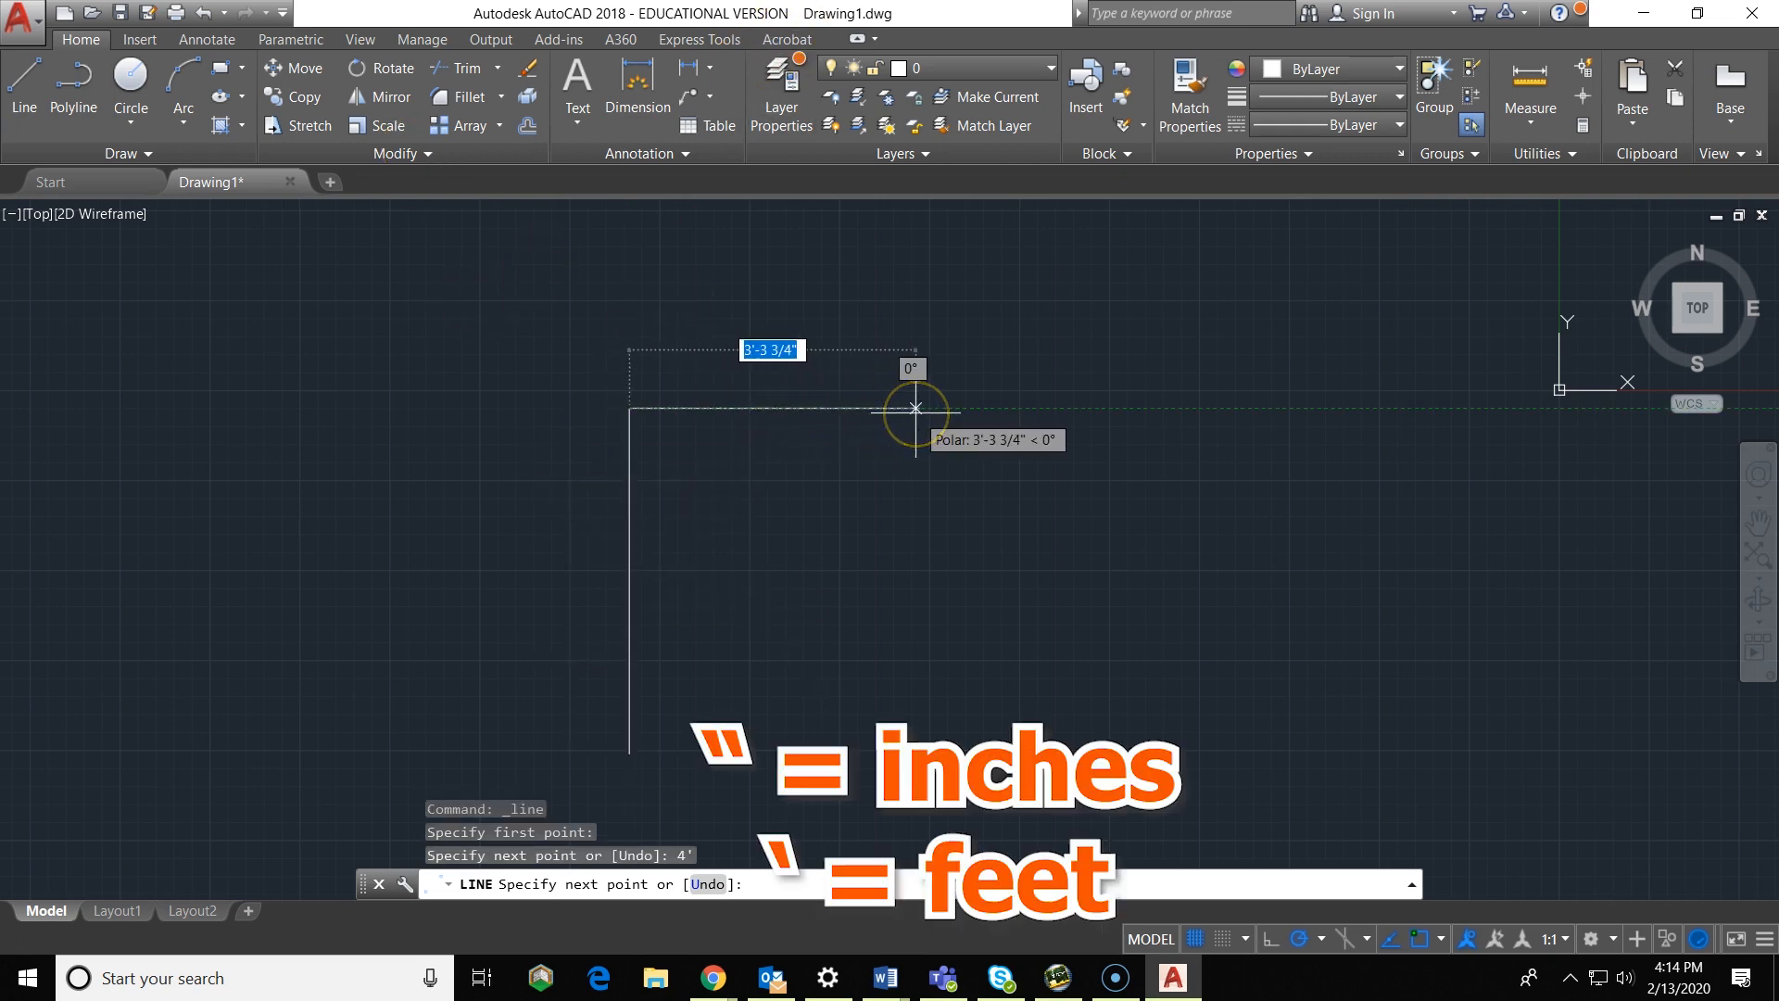
type("4'")
key("Return")
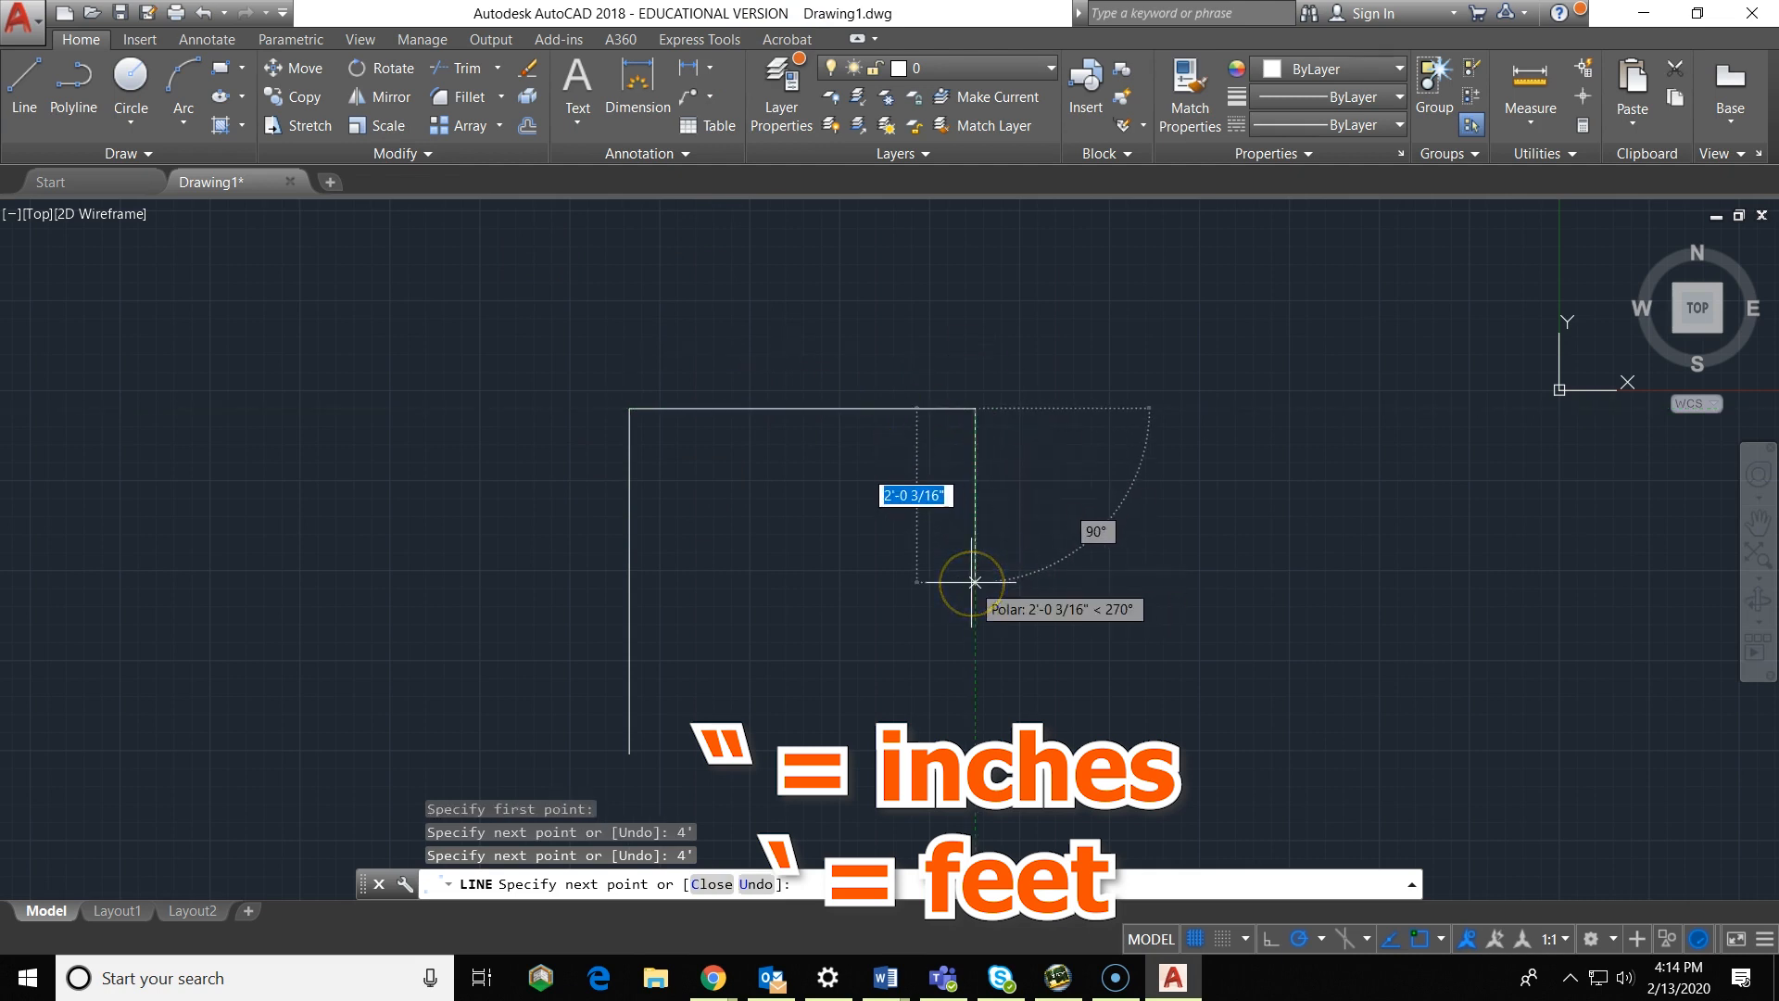
type("4'")
key("Return")
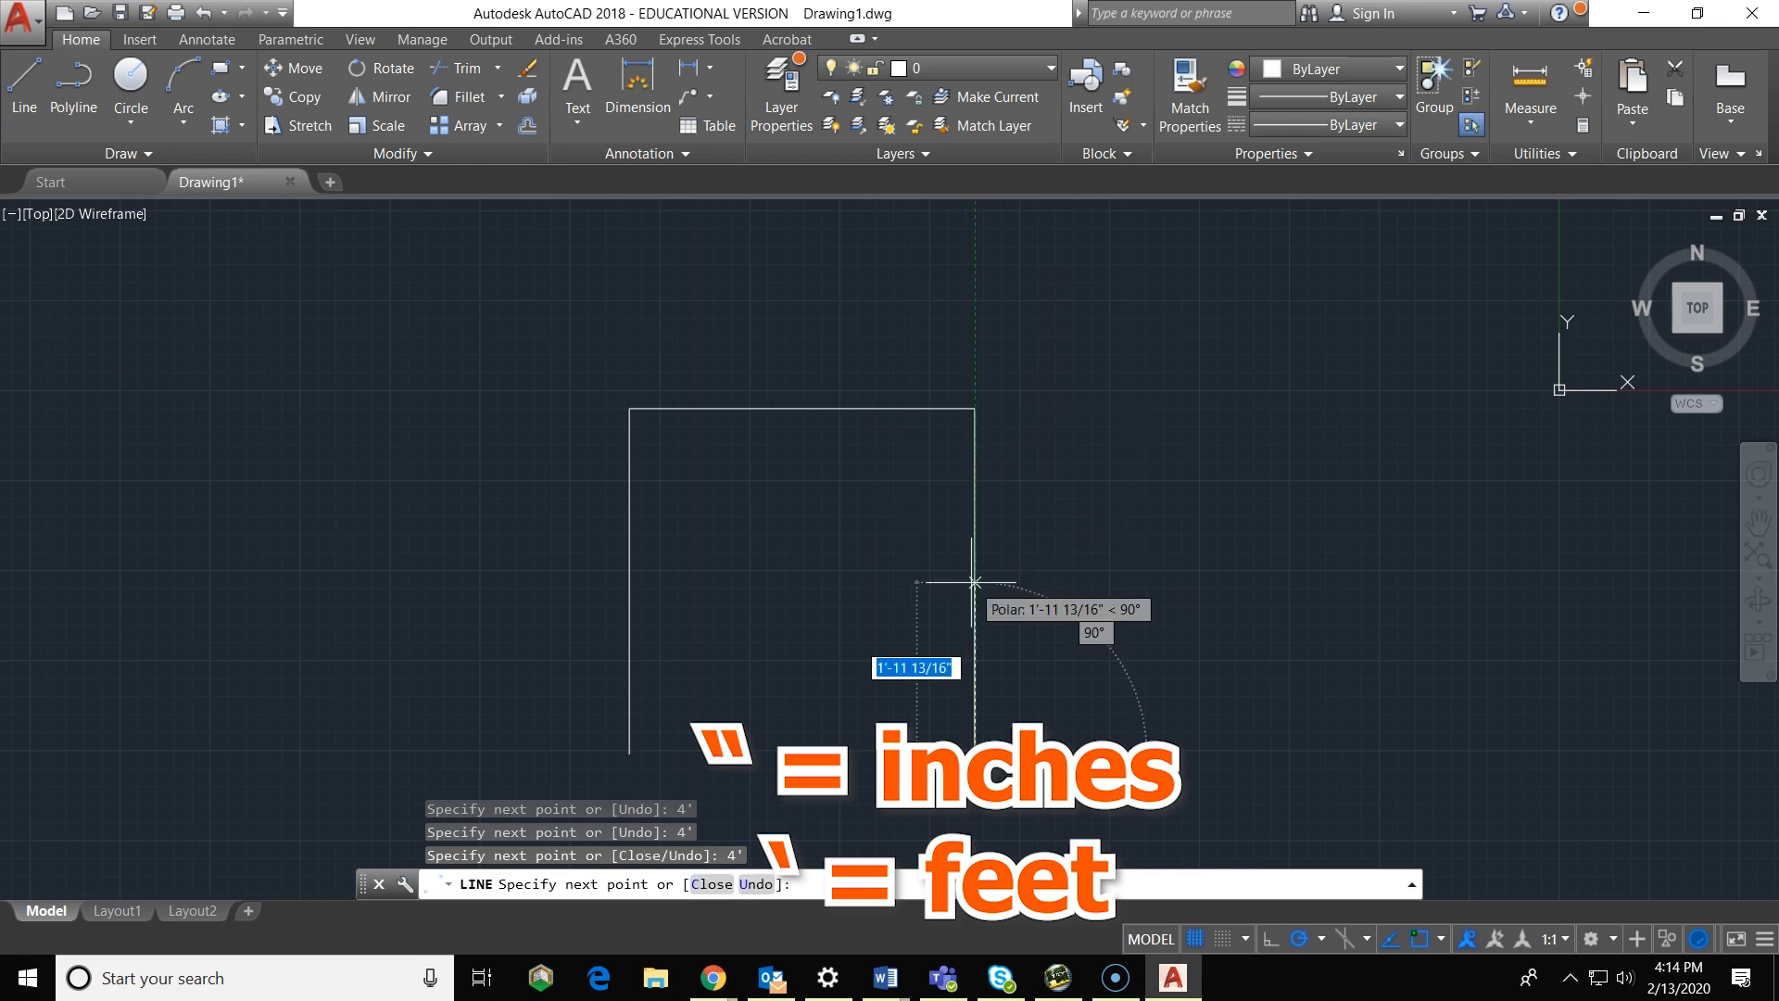
left_click(631, 752)
scroll(685, 667, "down", 2)
key("Escape")
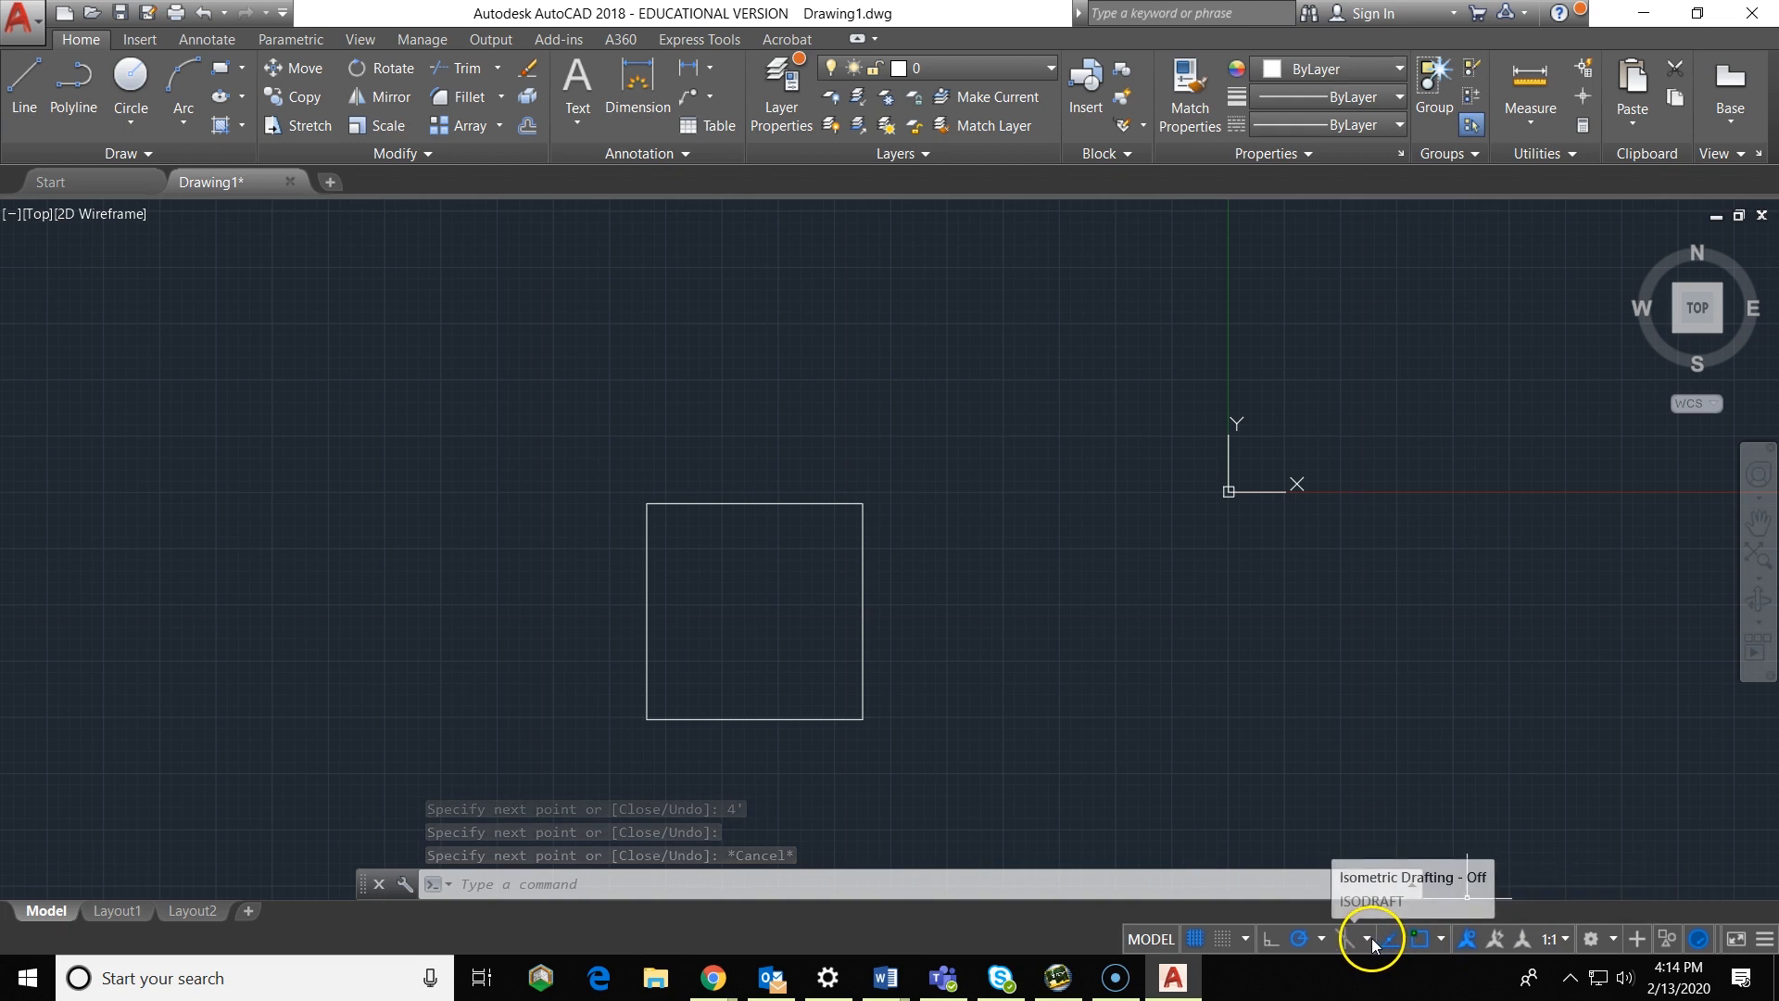
Step: Turn on the Midpoint object snap
left_click(1442, 937)
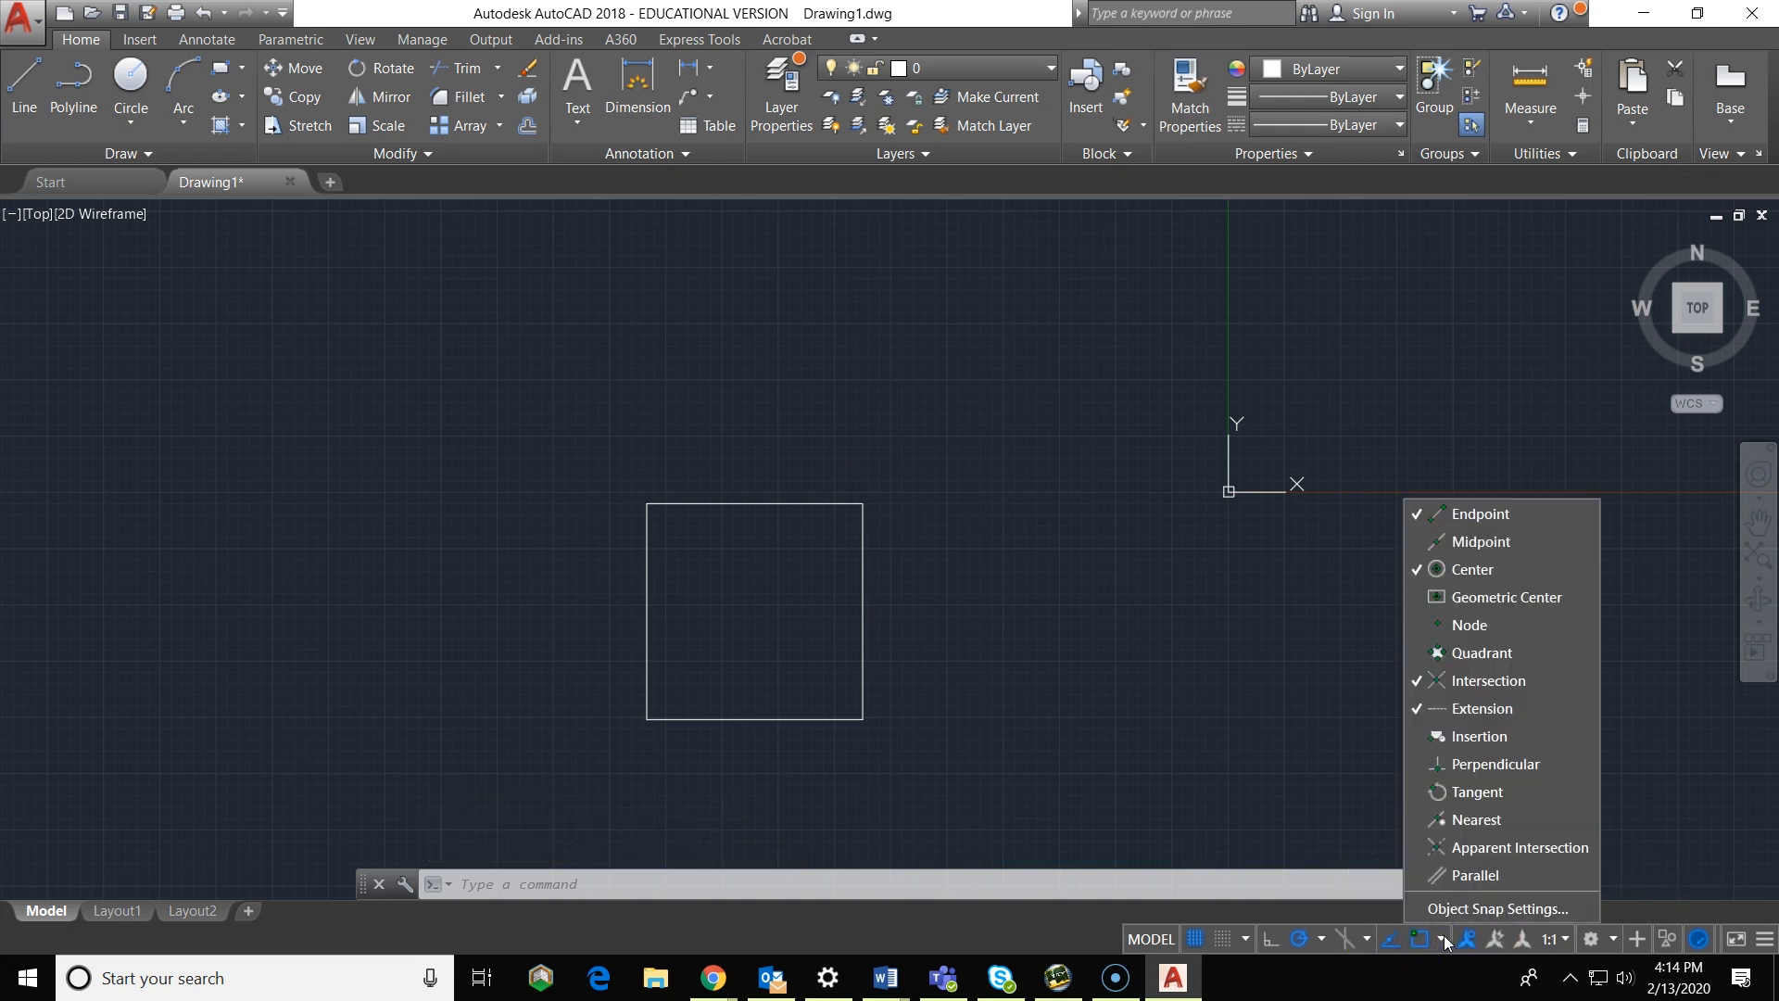
left_click(1488, 547)
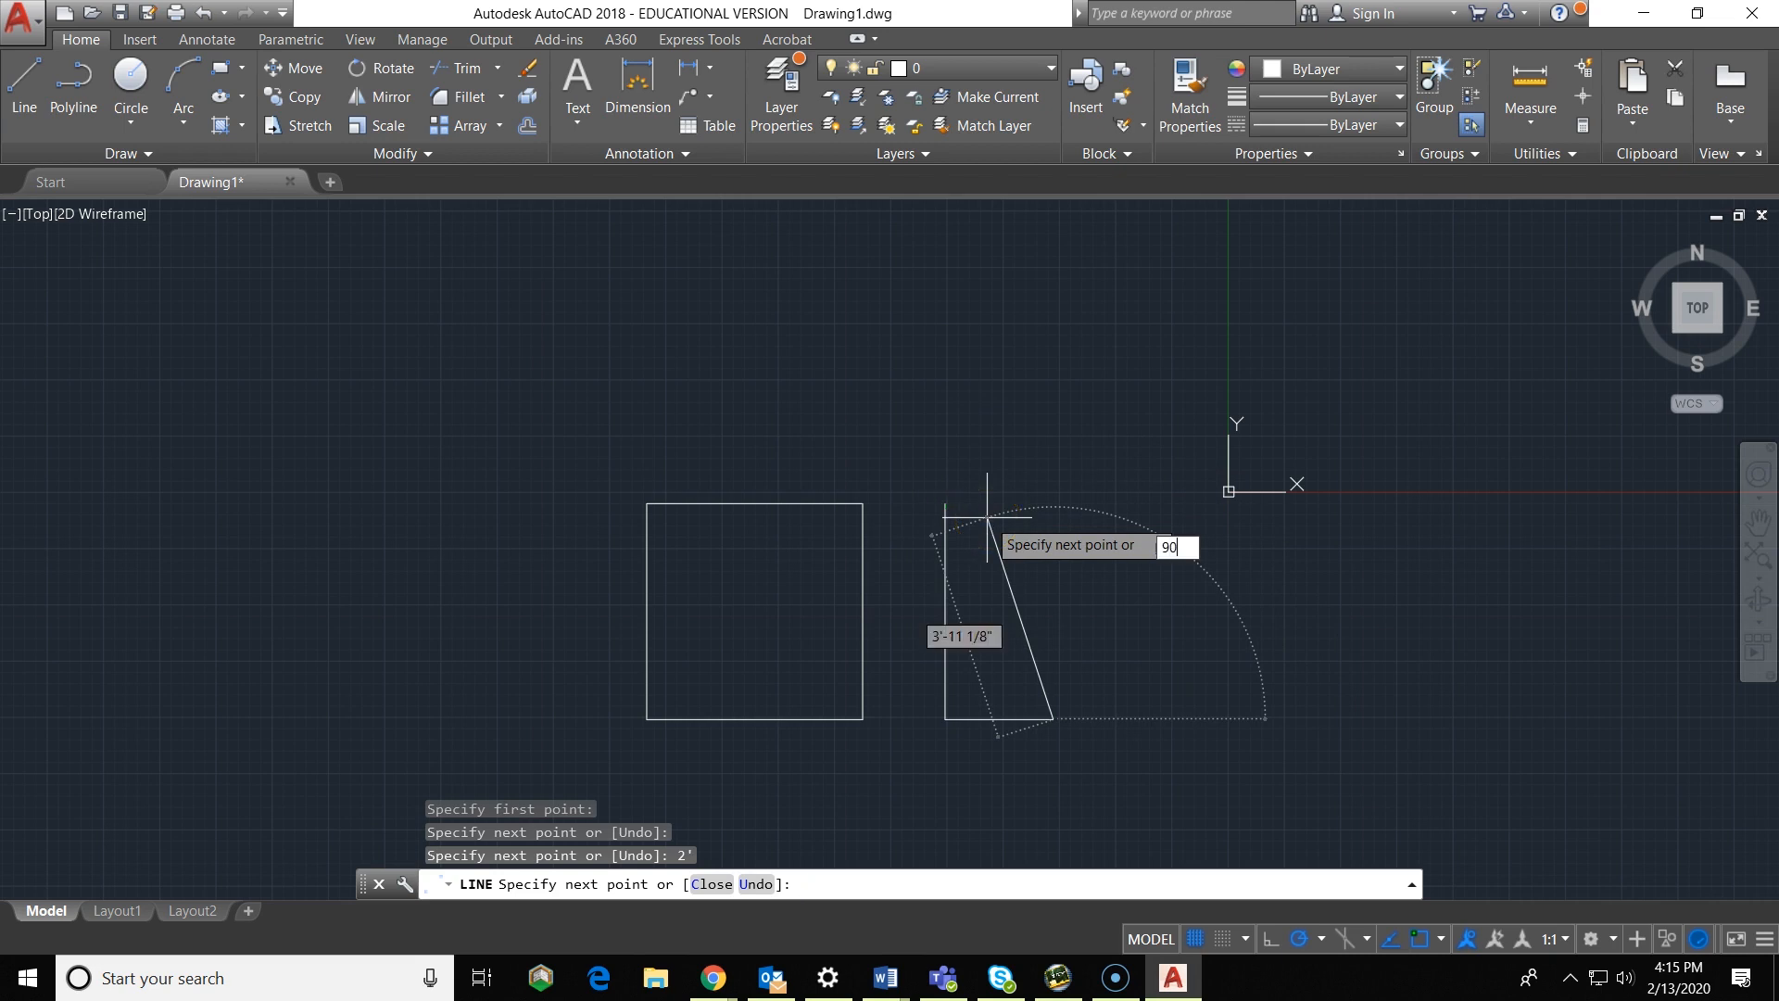
key("Return")
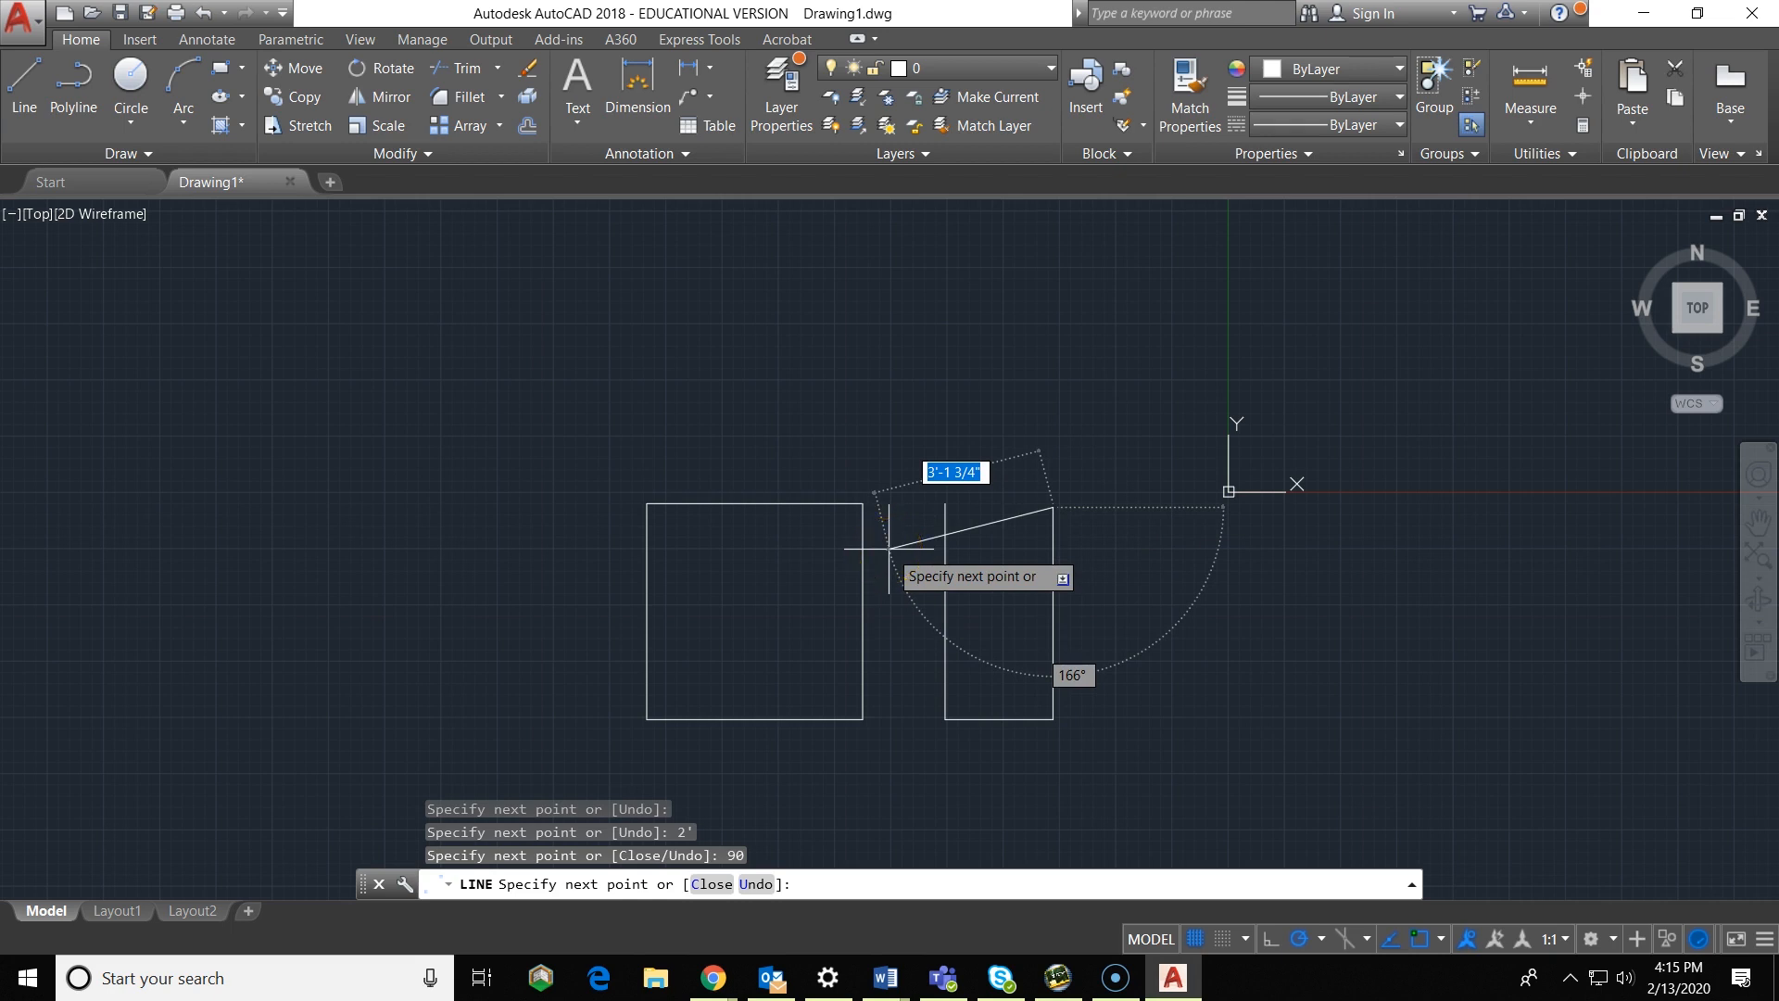
key("ctrl+z")
key("Escape")
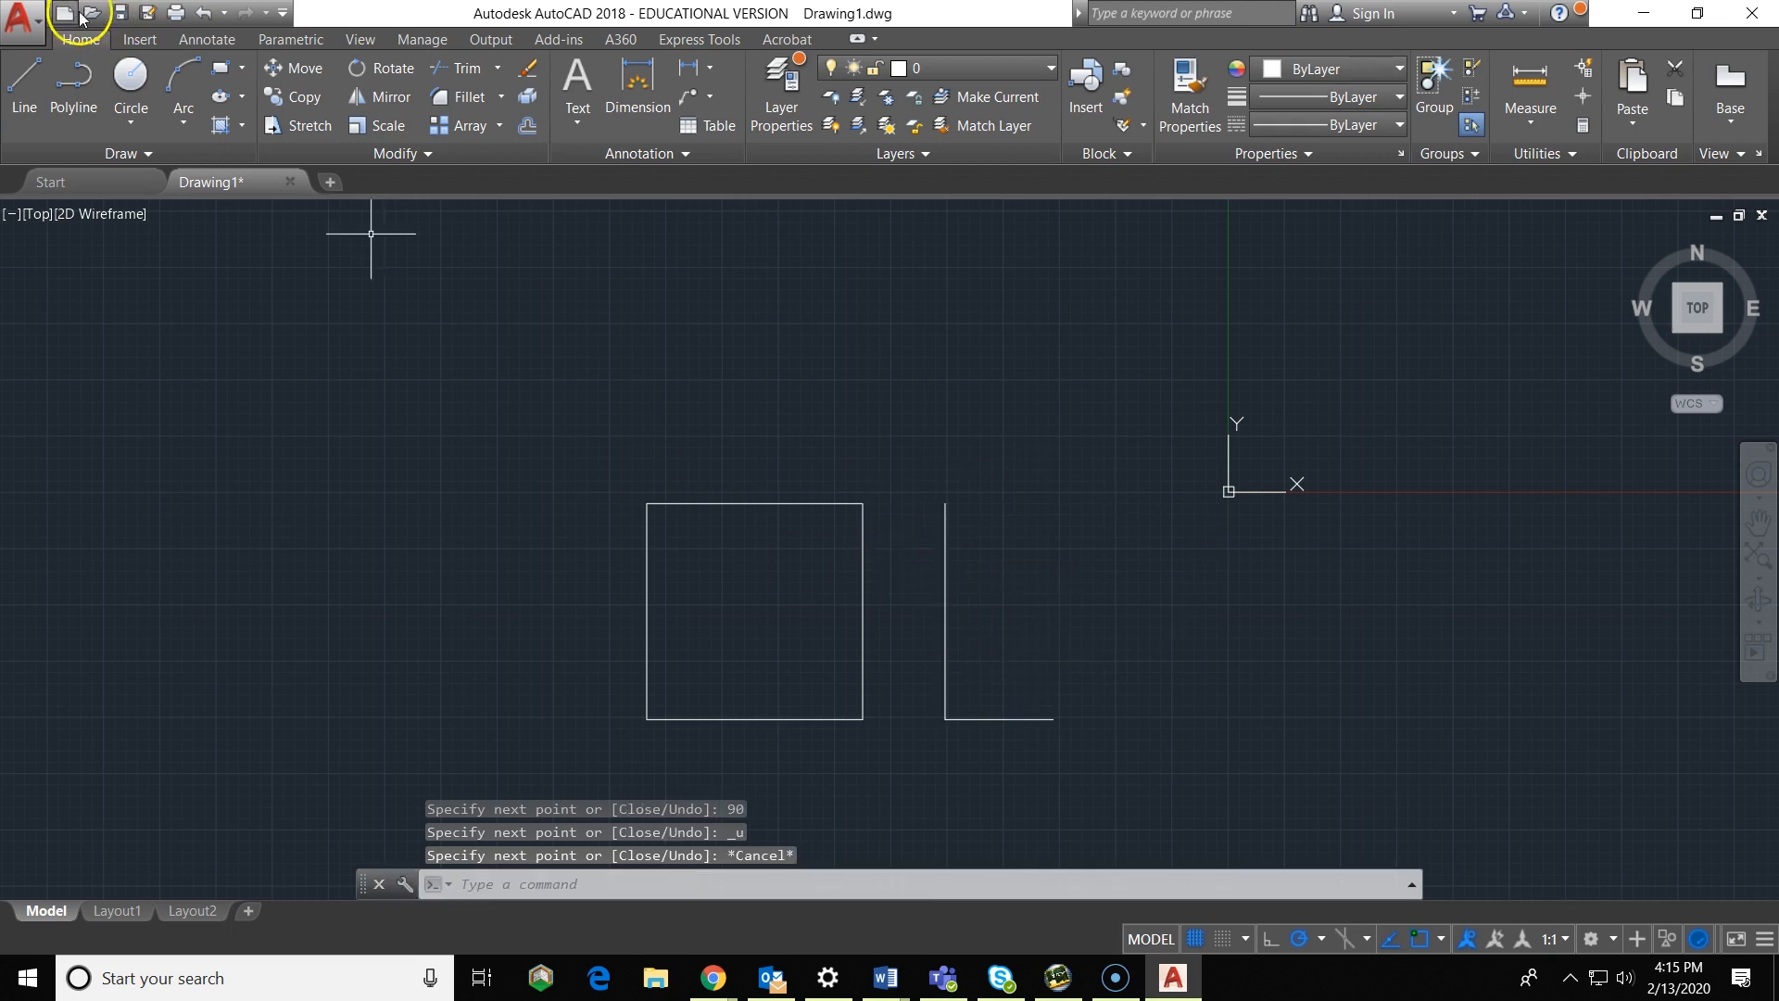
Step: Draw a line from the right end of the short base line at 120°, ending just past the vertical line's upper end
left_click(24, 88)
left_click(1048, 719)
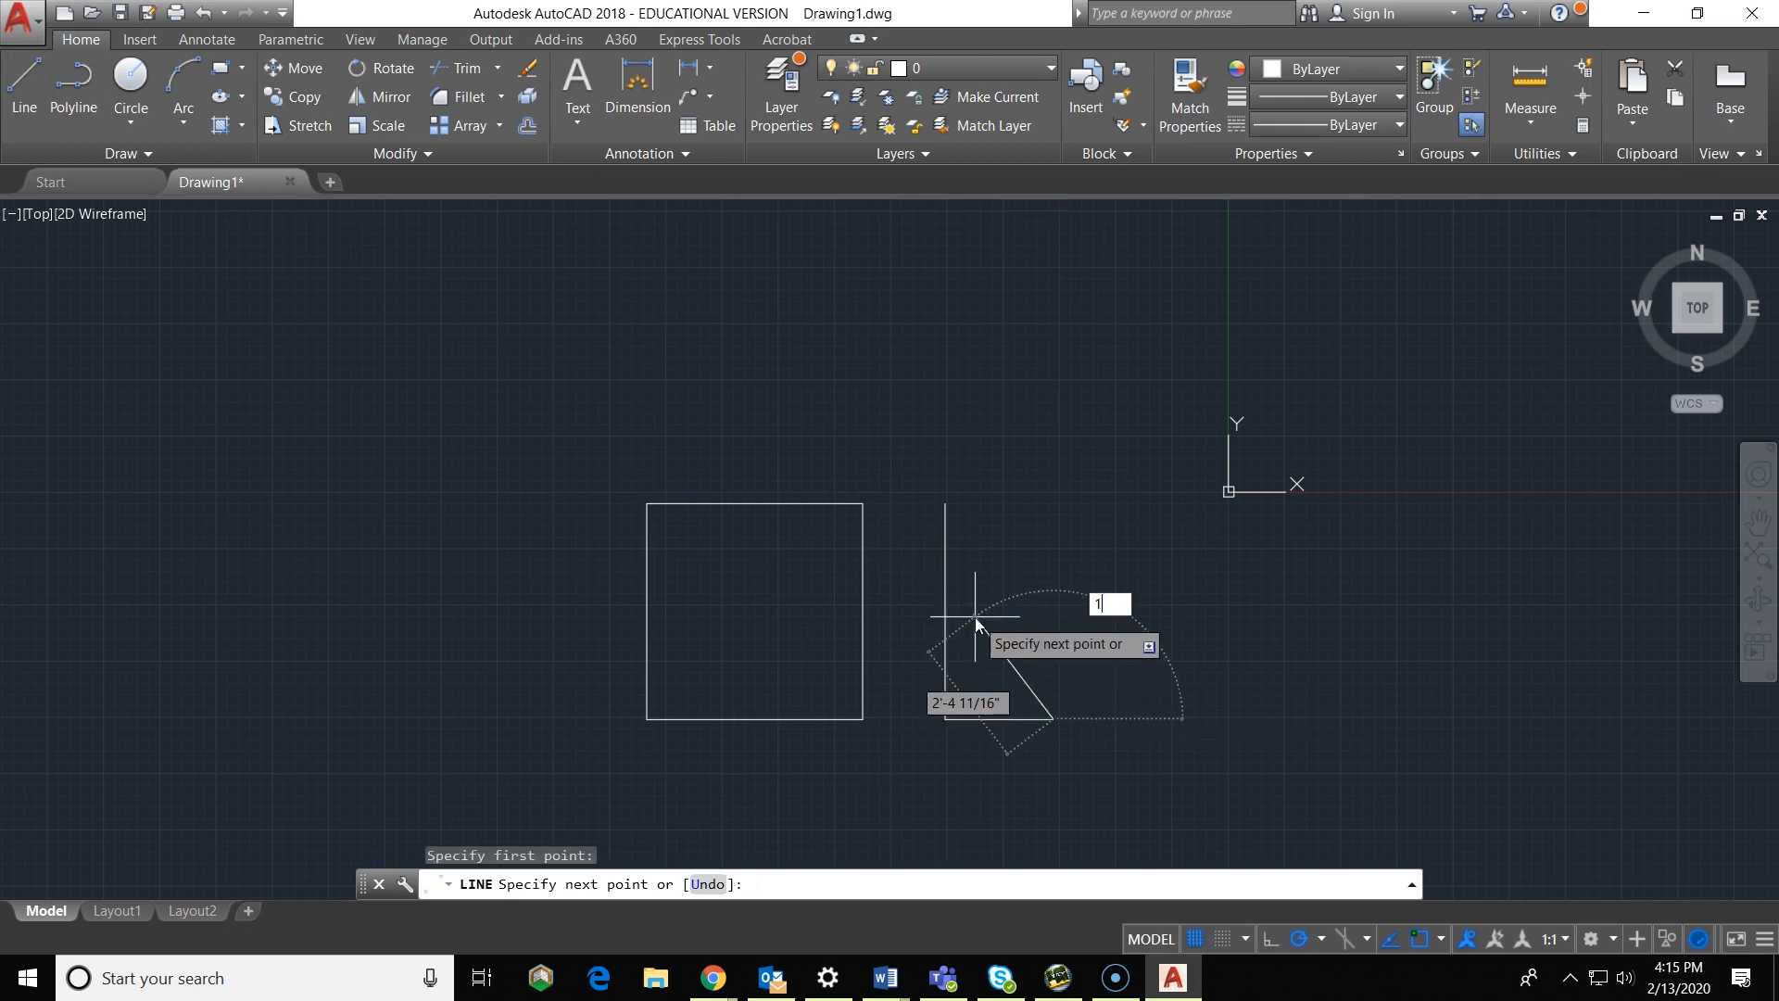
type("120")
key("Return")
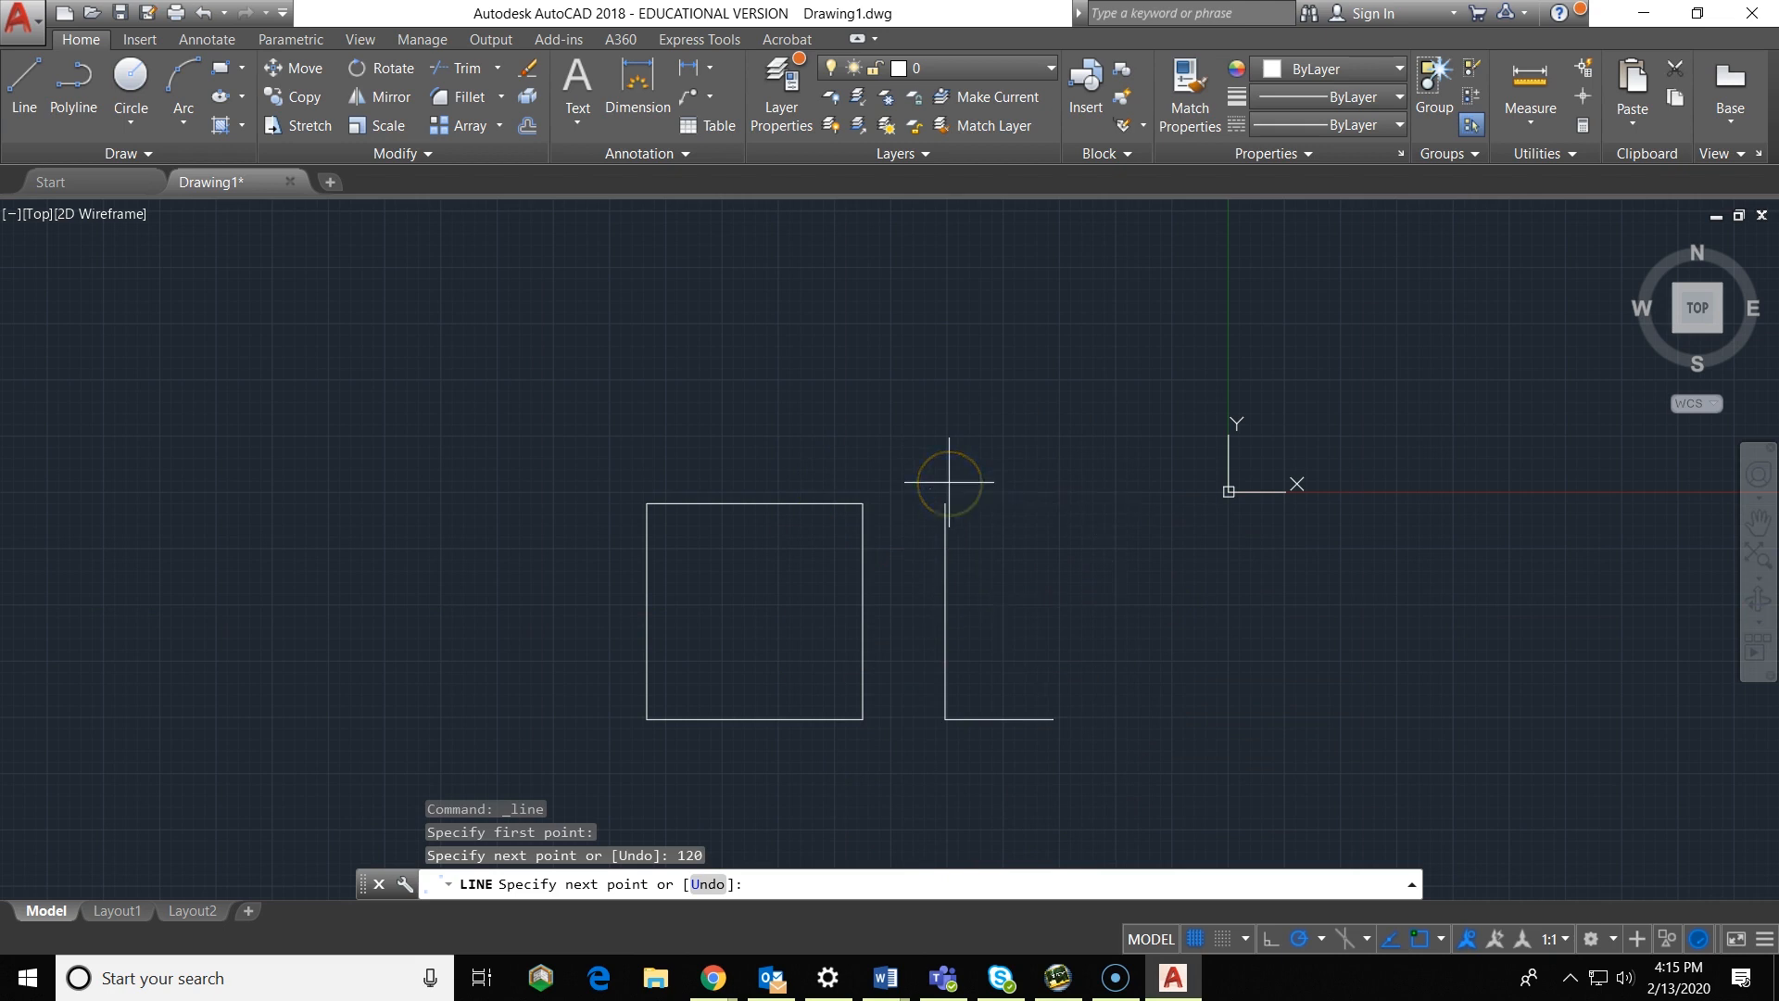
key("ctrl+z")
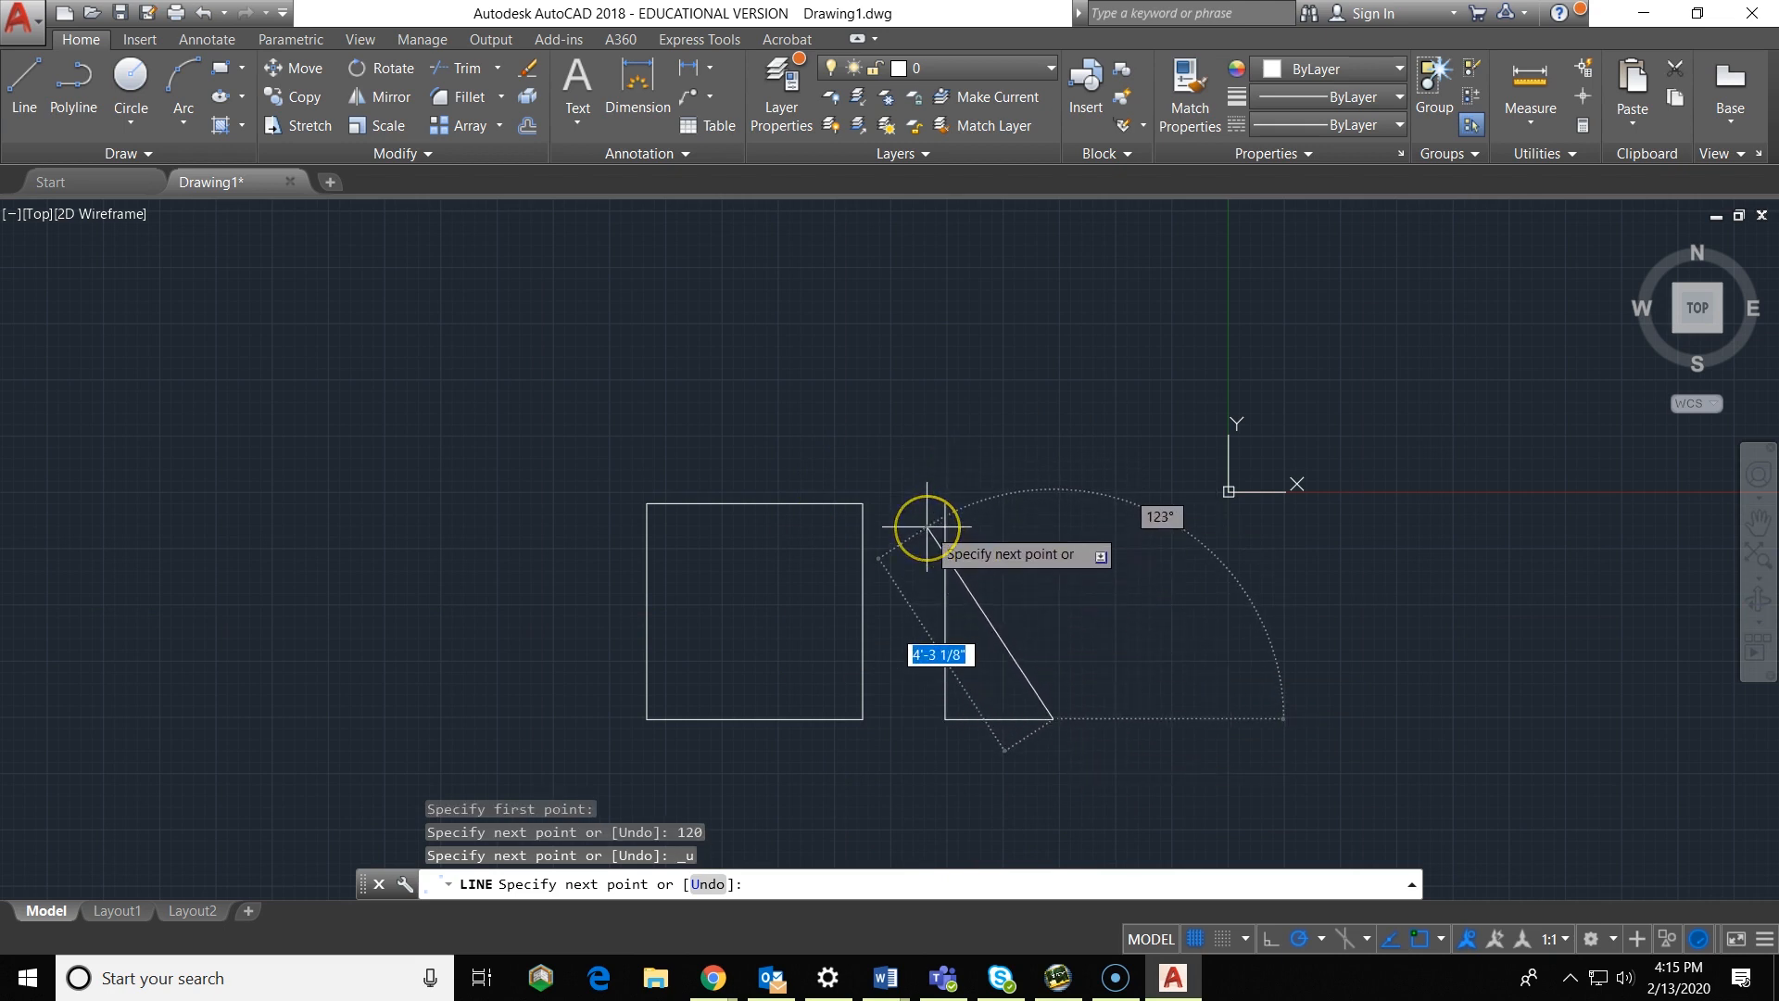
key("Tab")
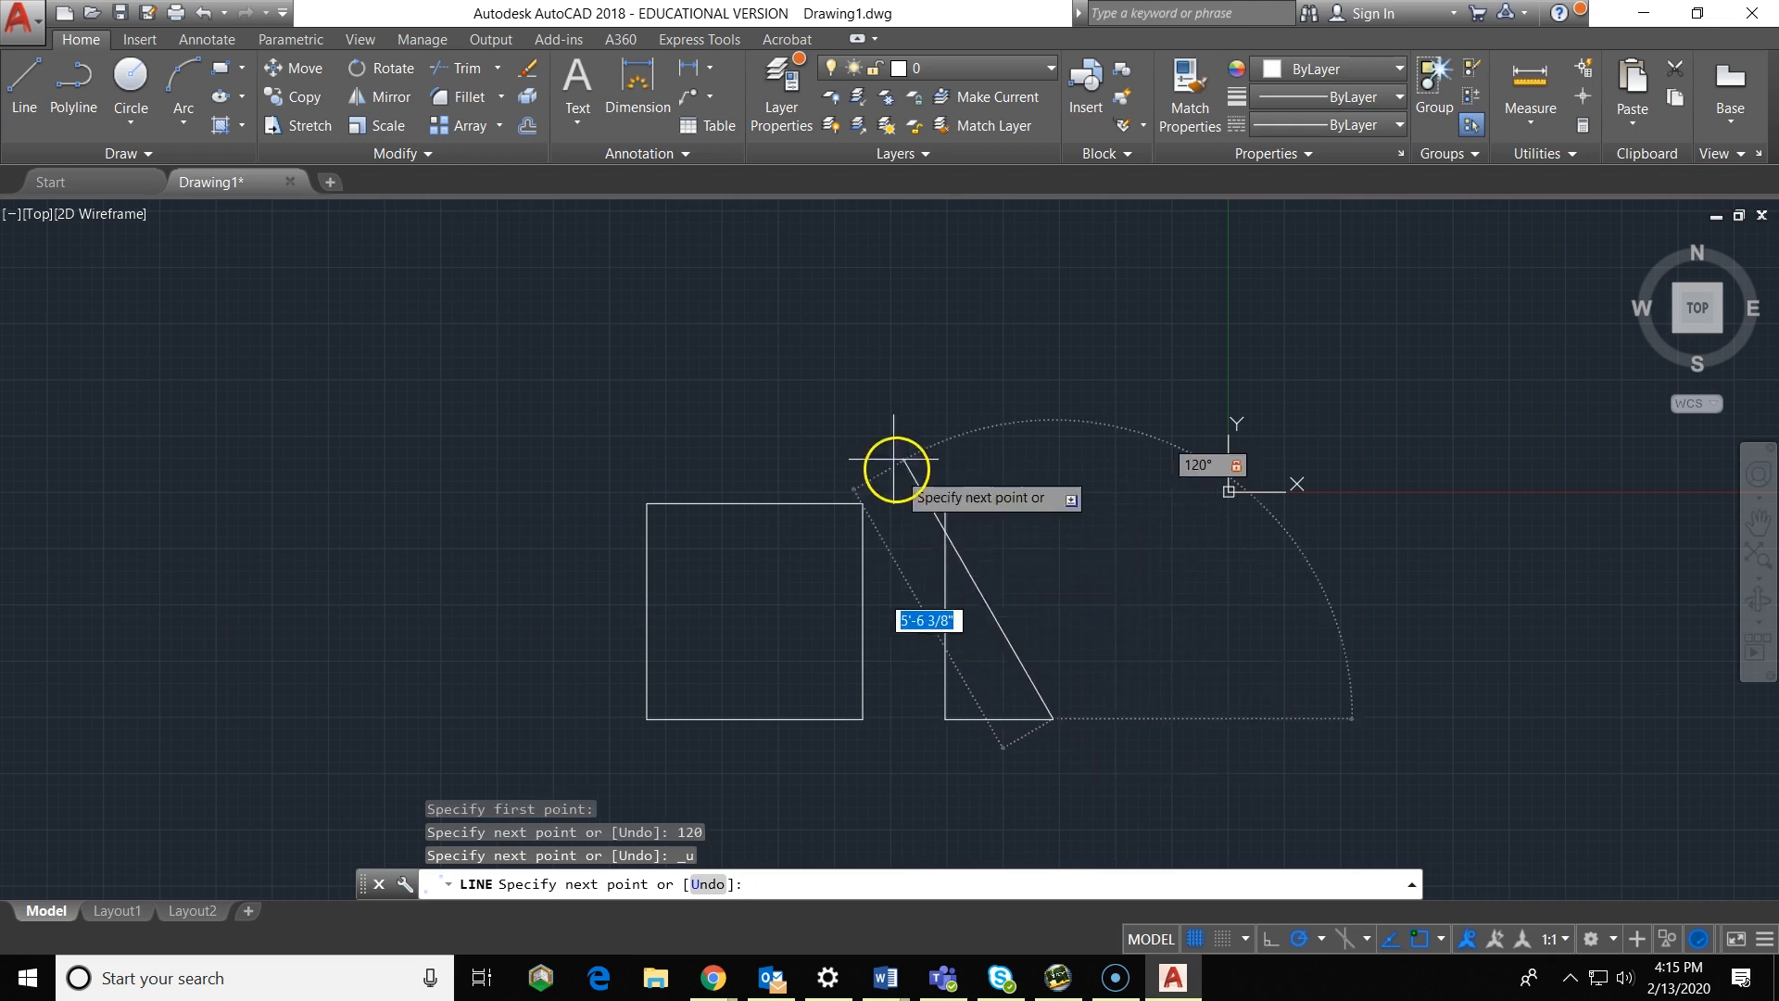
left_click(931, 508)
key("Escape")
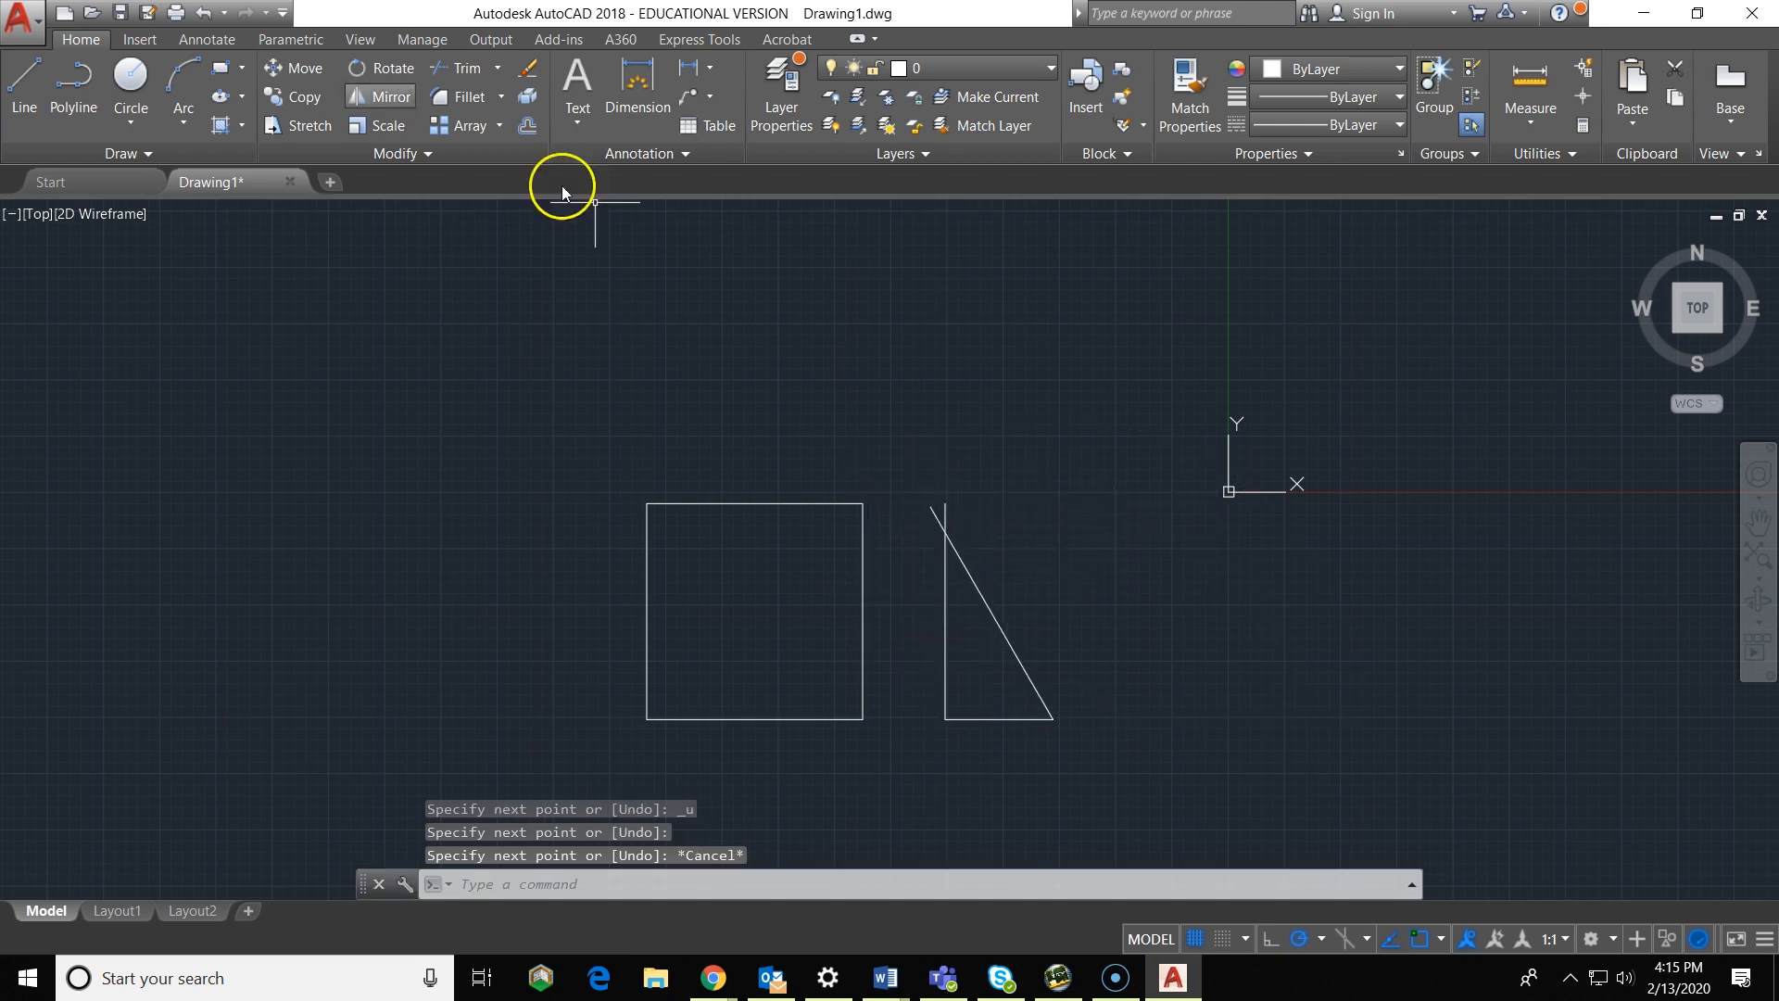
left_click(528, 68)
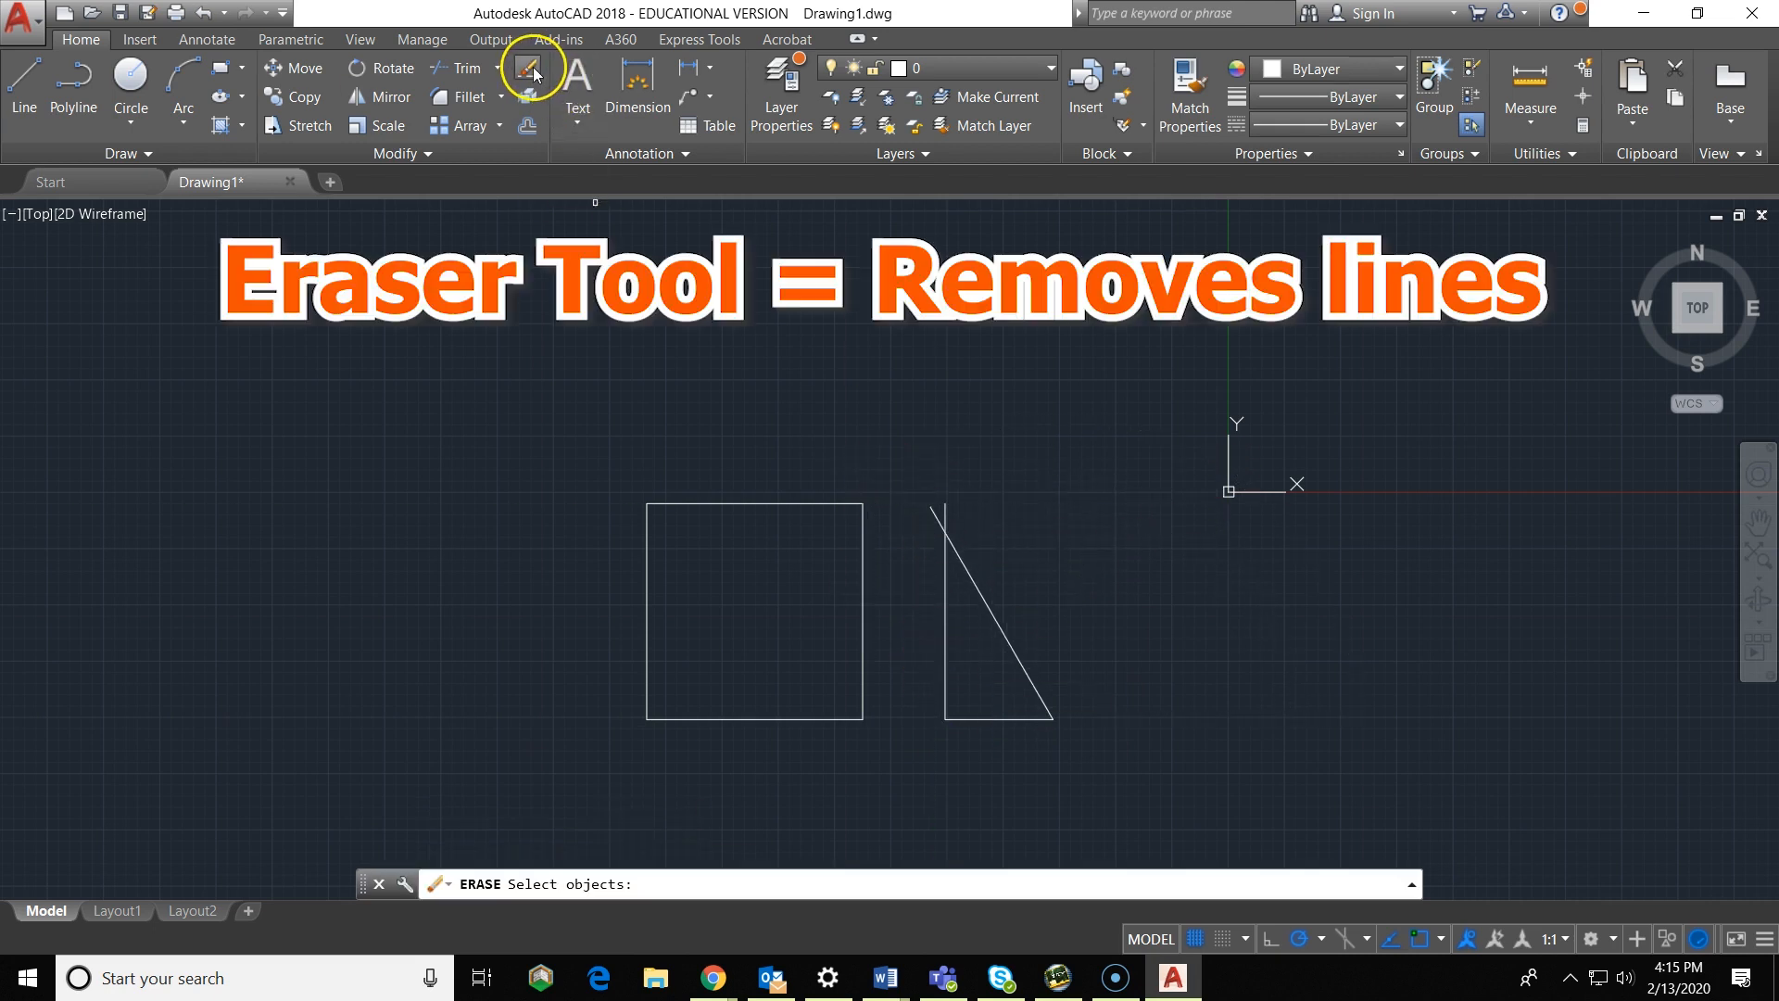
left_click(943, 512)
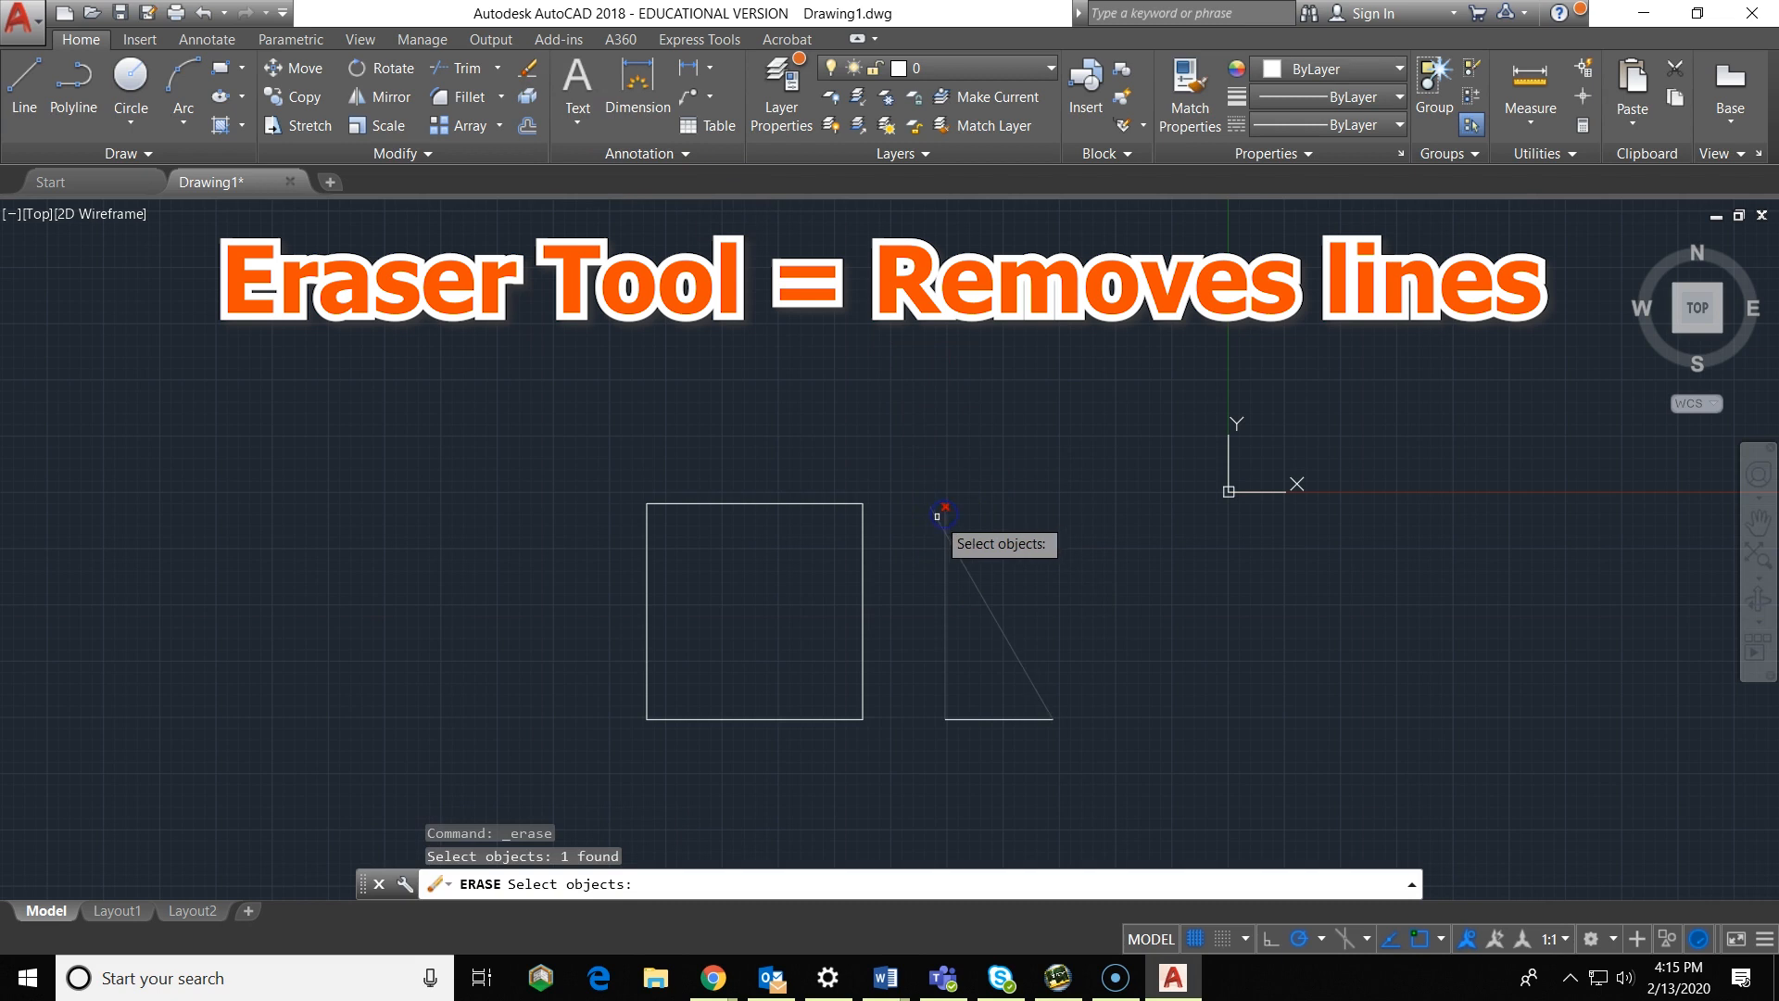
left_click(938, 515)
key("ctrl+z")
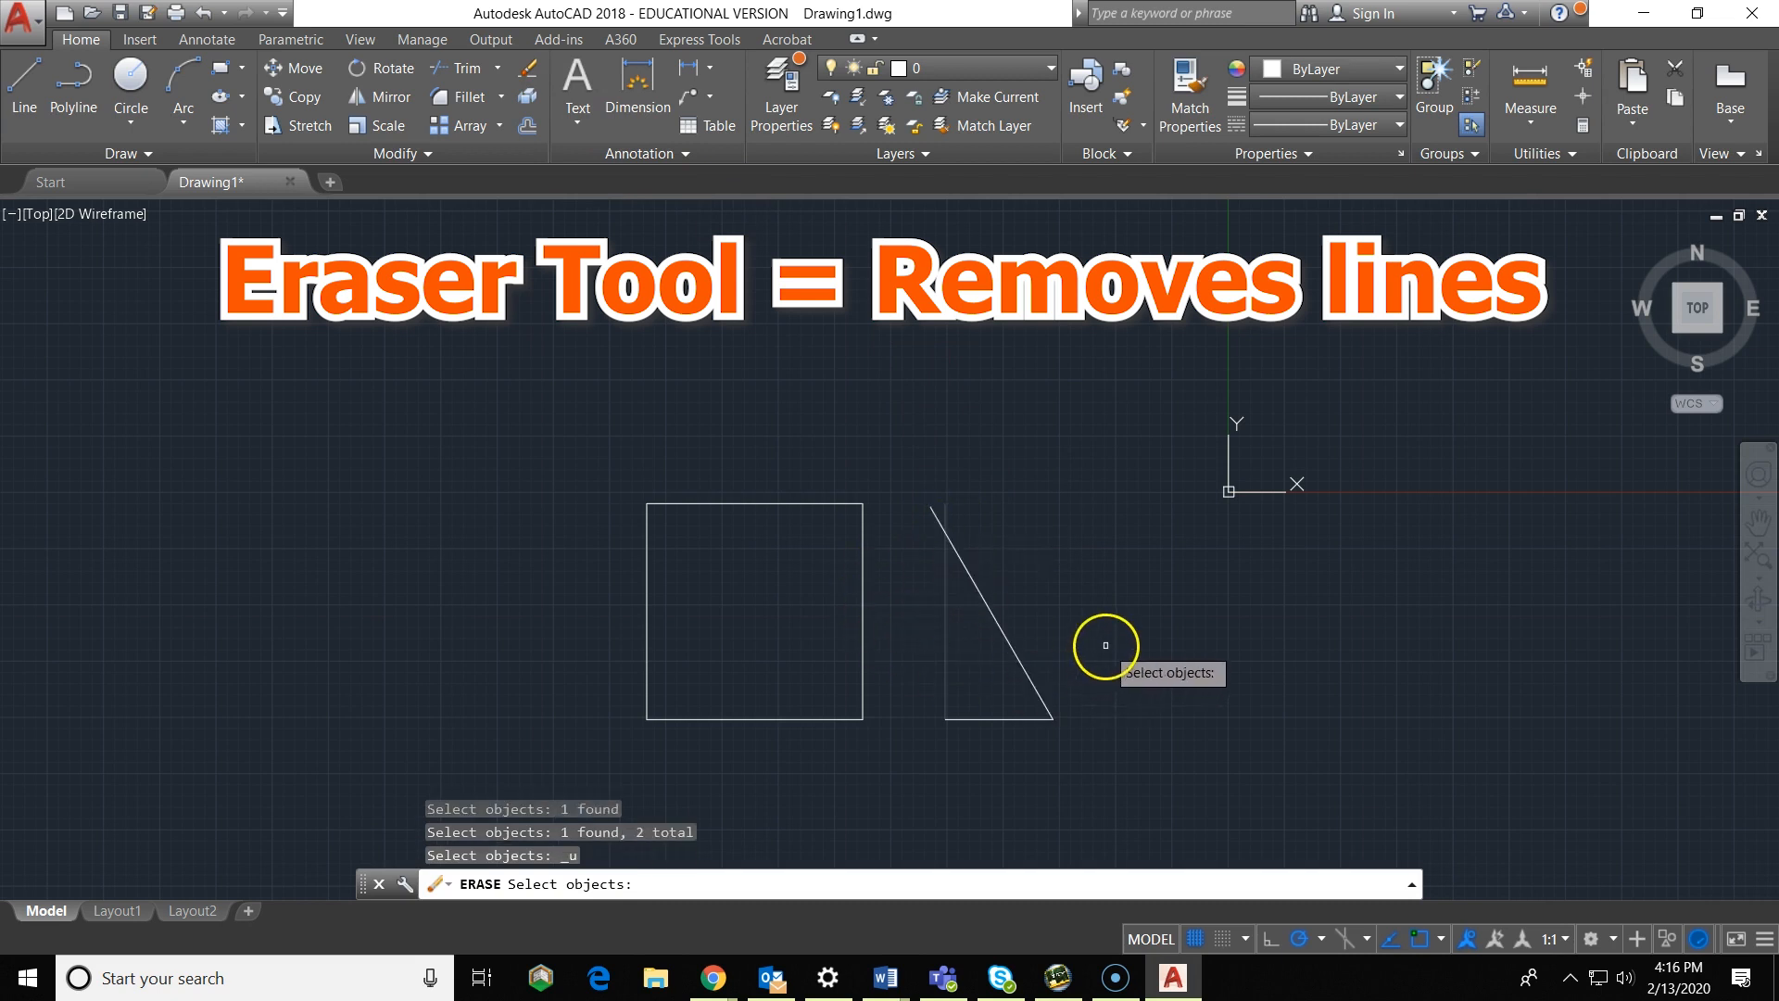
key("Escape")
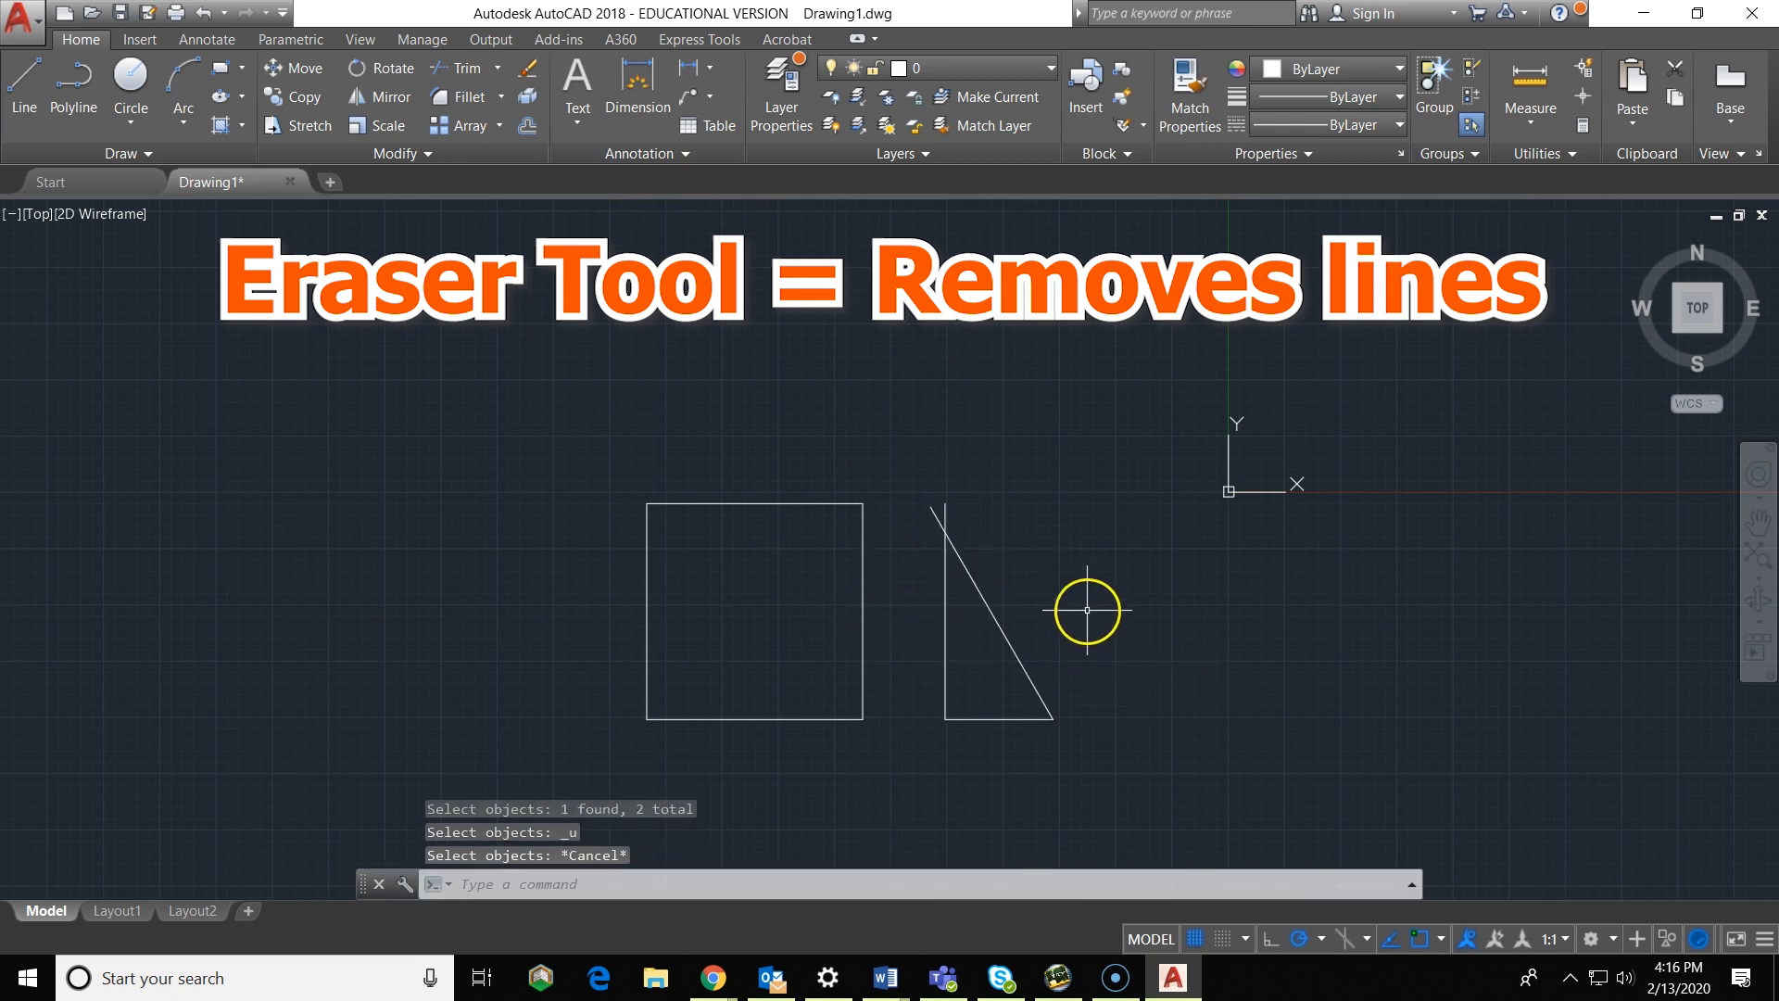
Step: Try to trim the diagonal line's overhanging upper end using only the diagonal itself as the cutting edge
left_click(458, 68)
left_click(946, 542)
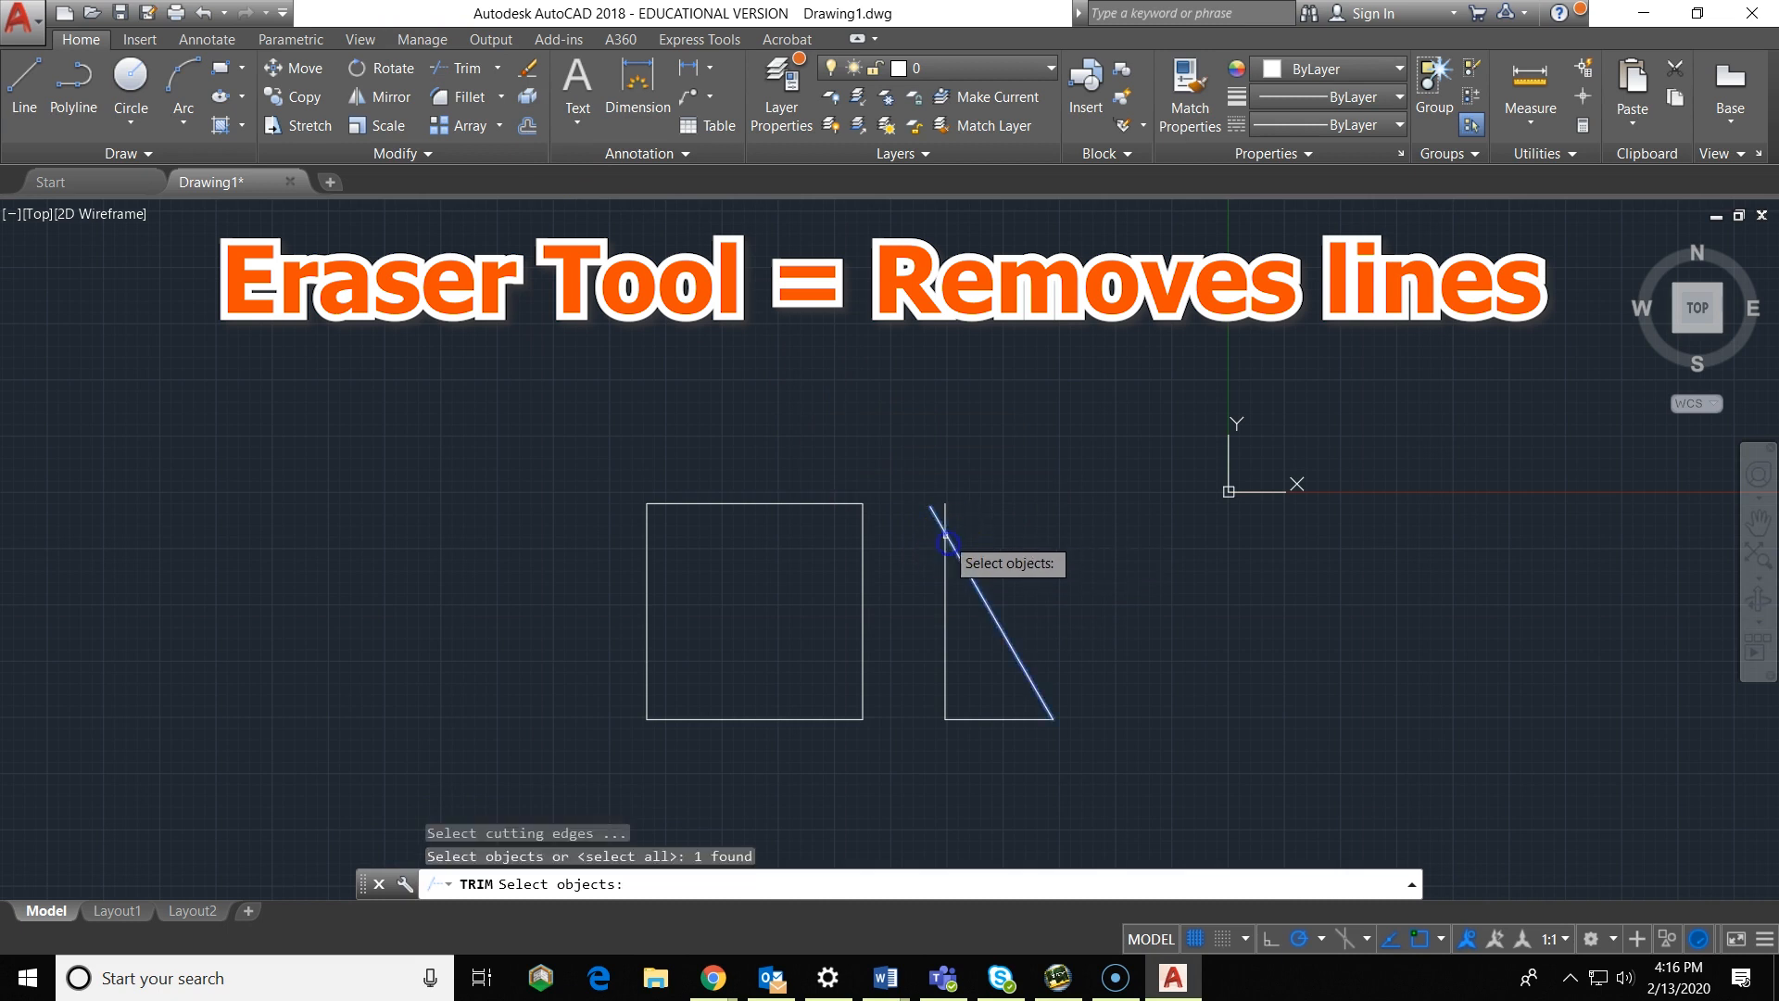
key("Return")
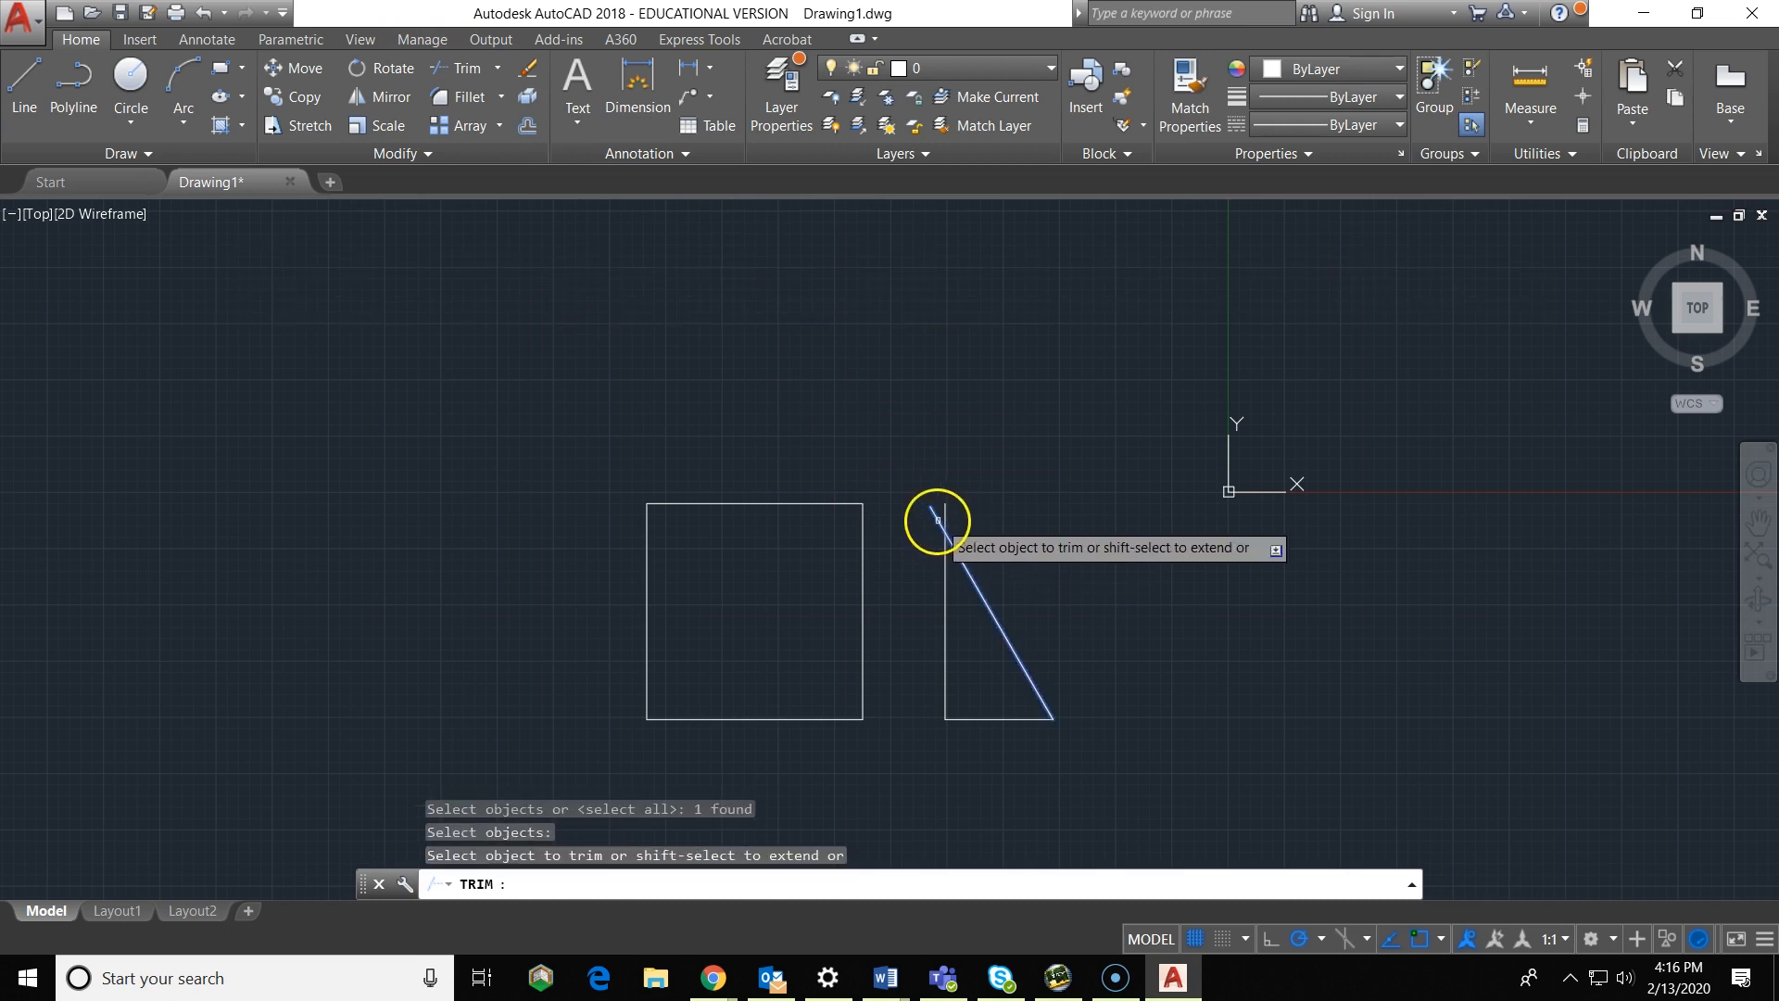
left_click(934, 520)
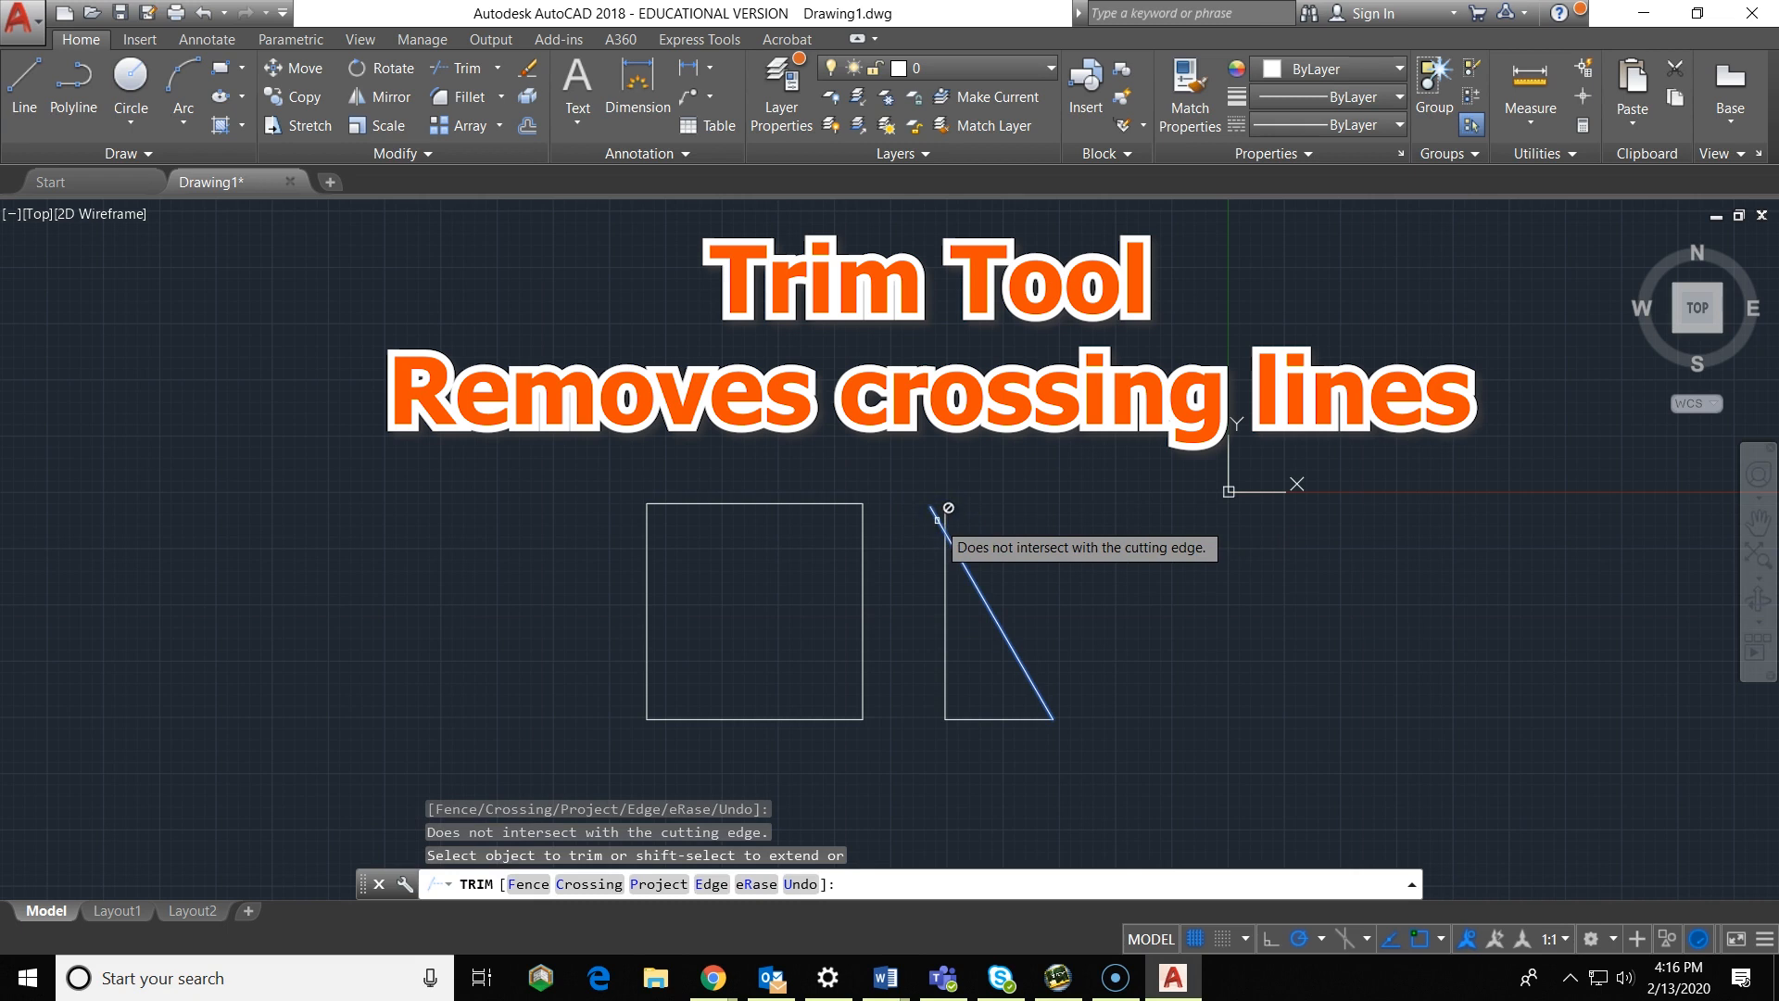
key("Return")
left_click(941, 519)
left_click(1024, 568)
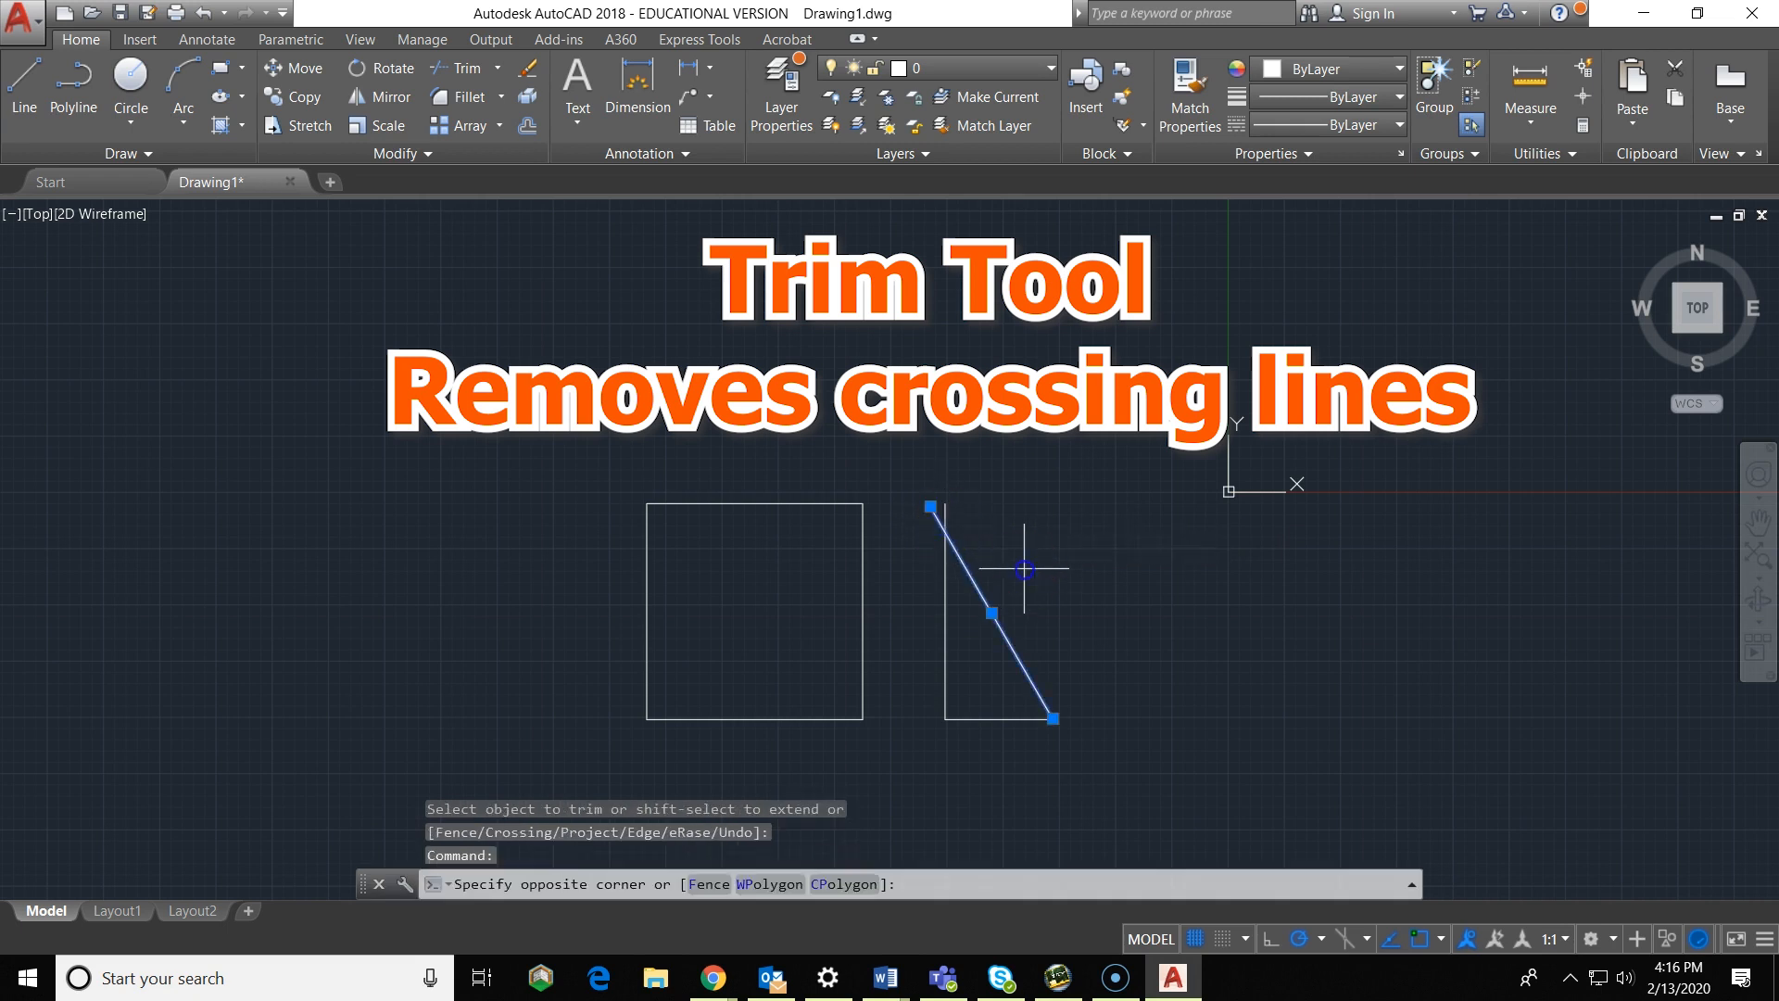
left_click(1016, 552)
key("Escape")
Step: Trim the overhanging upper ends of the vertical and diagonal lines to their crossing point, using both lines as cutting edges
left_click(988, 547)
left_click(917, 575)
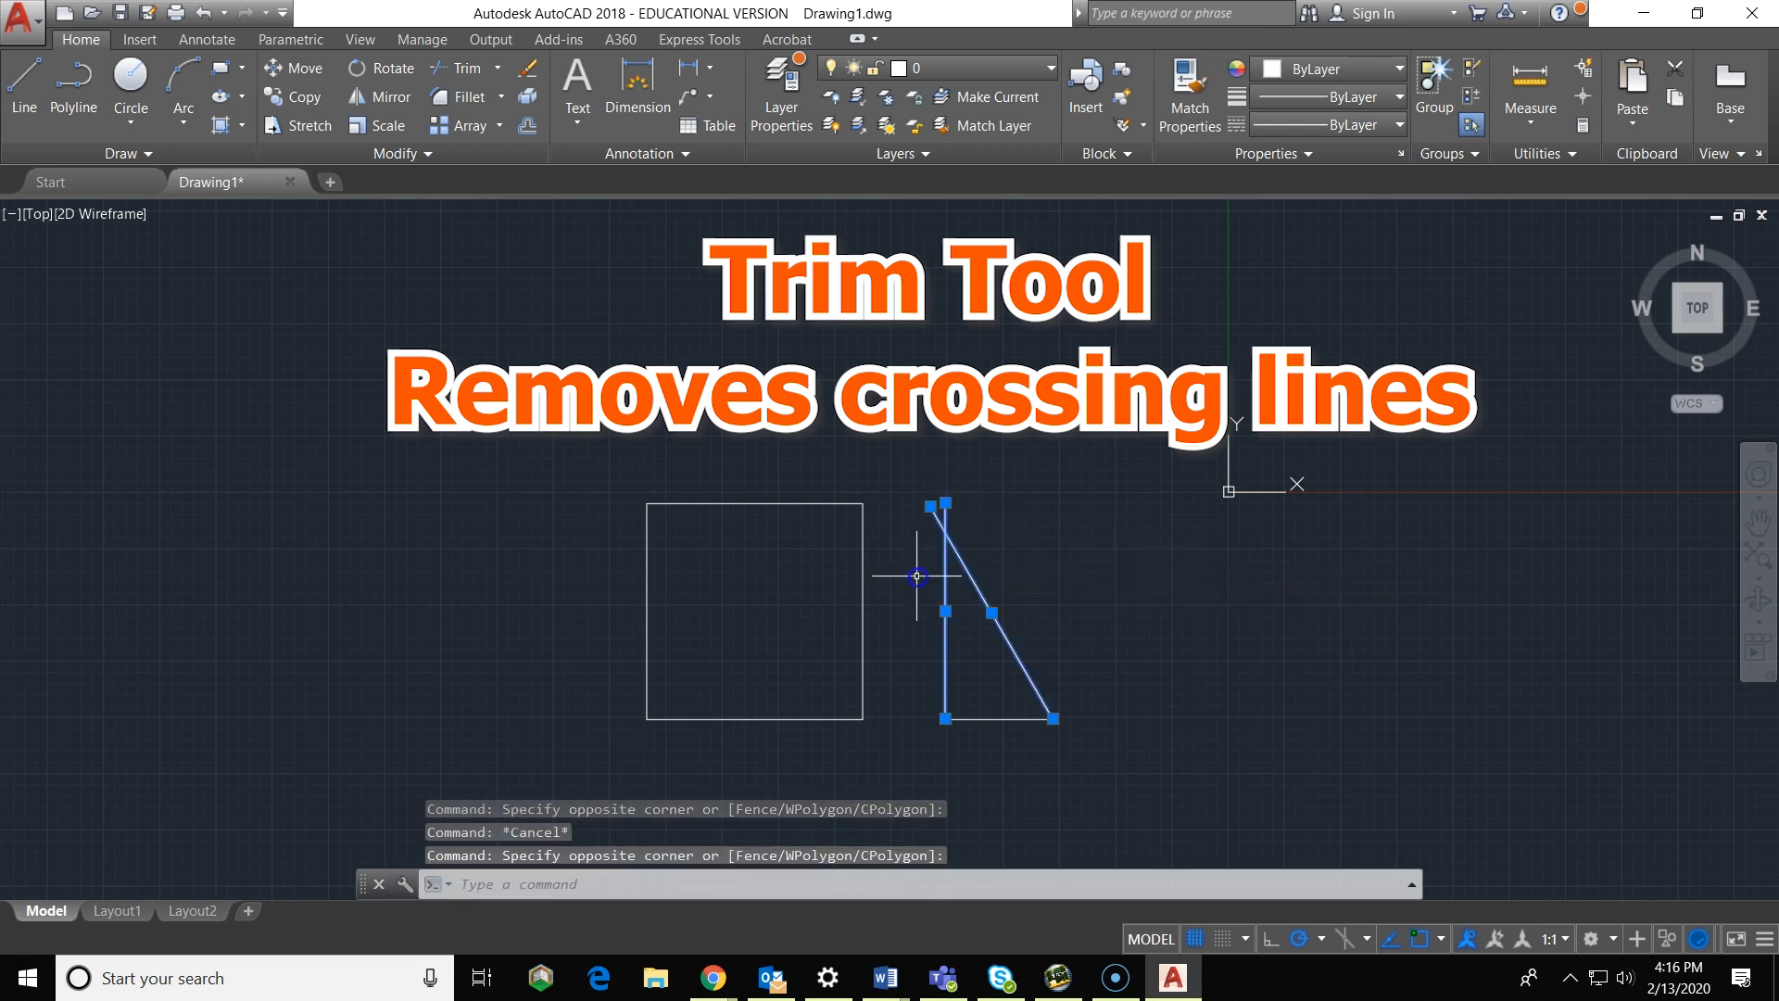
left_click(460, 68)
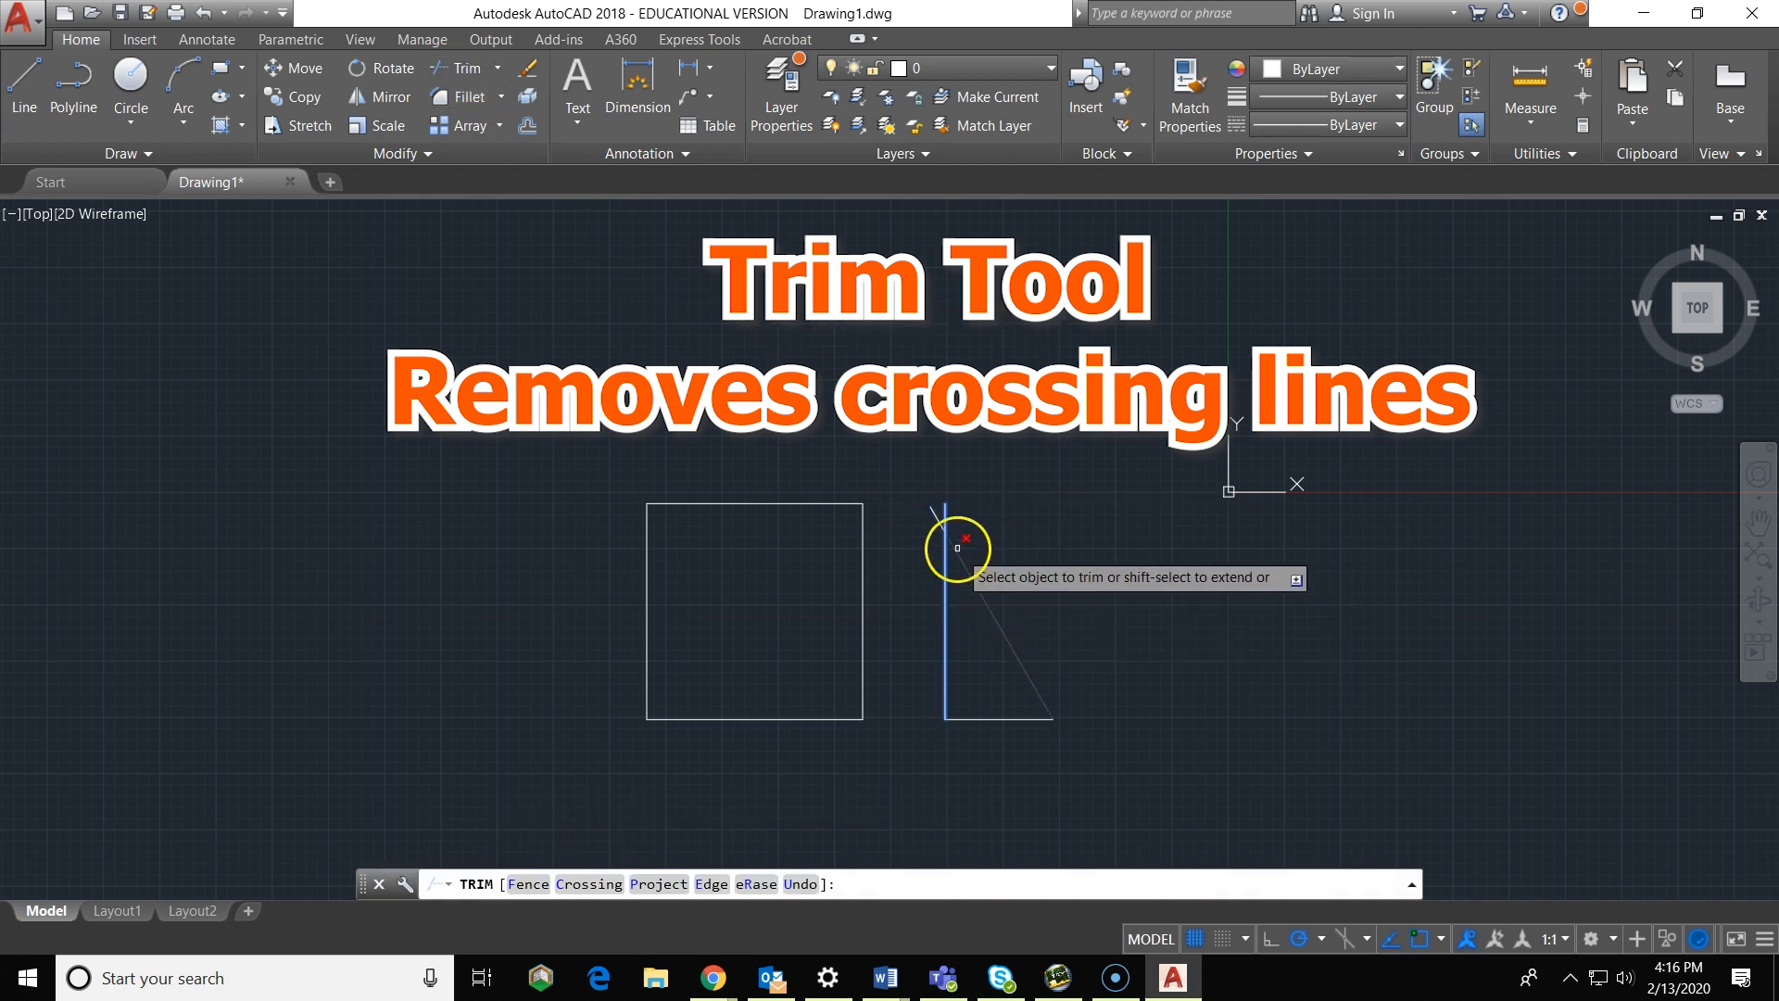
left_click(941, 517)
left_click(942, 515)
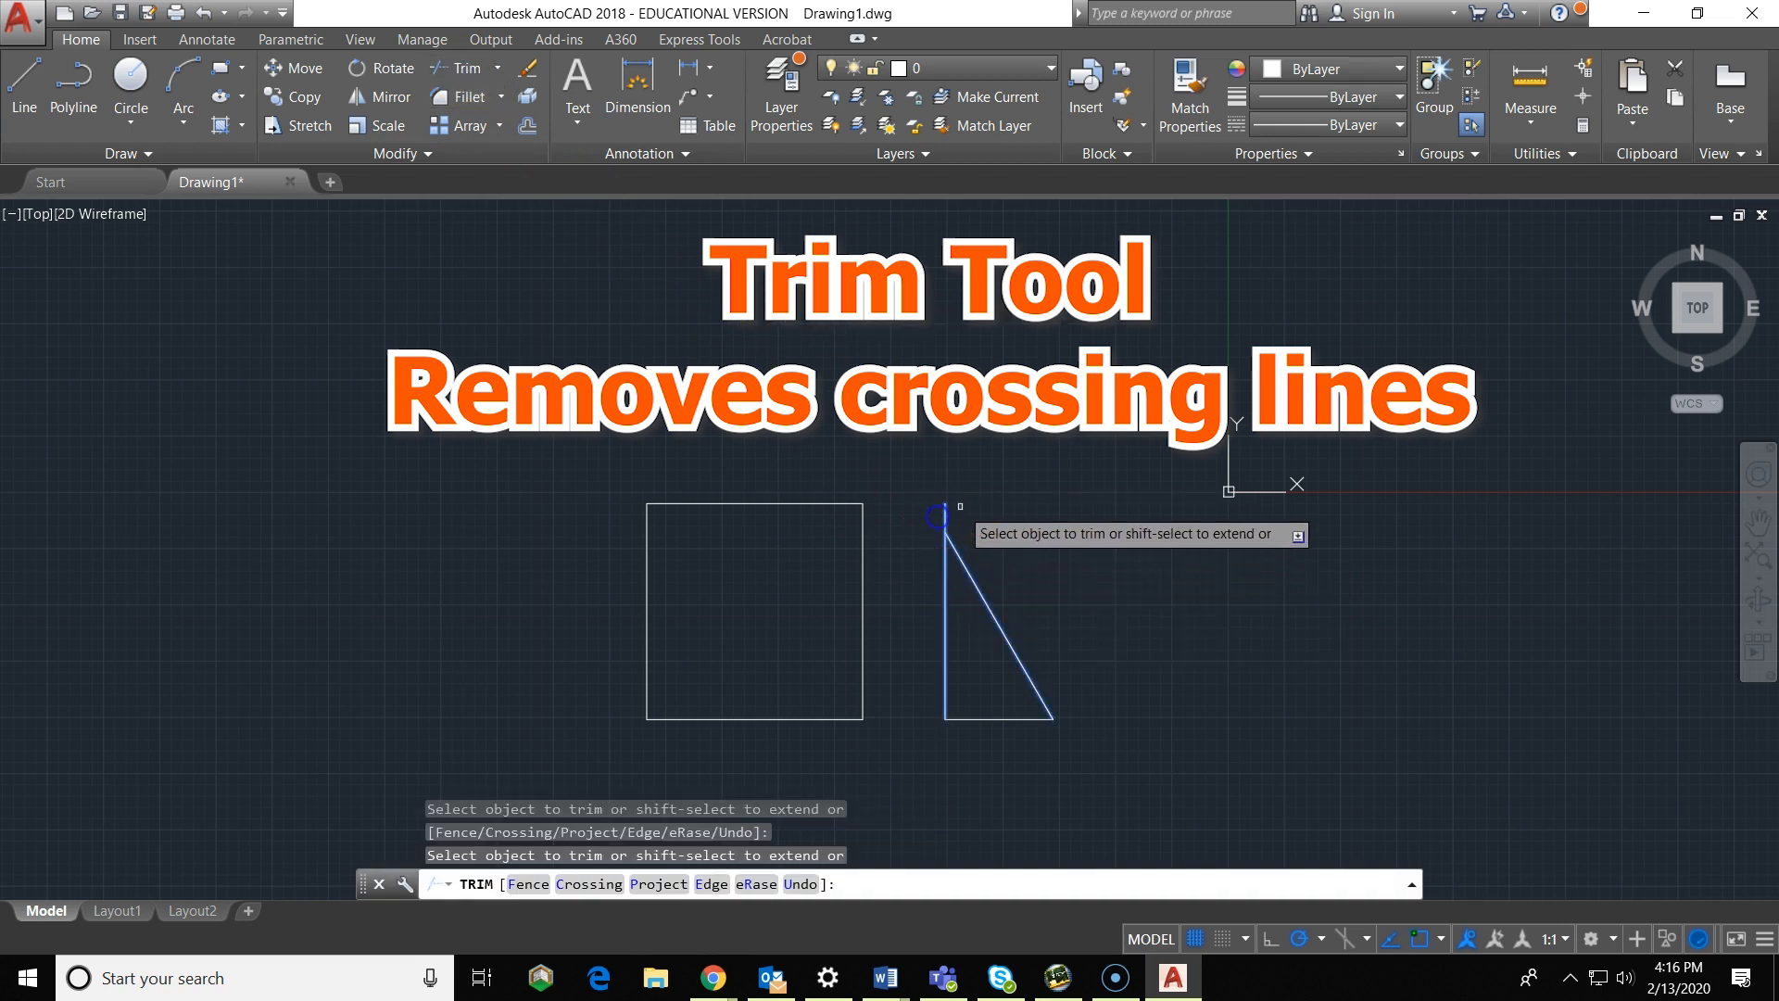
key("Escape")
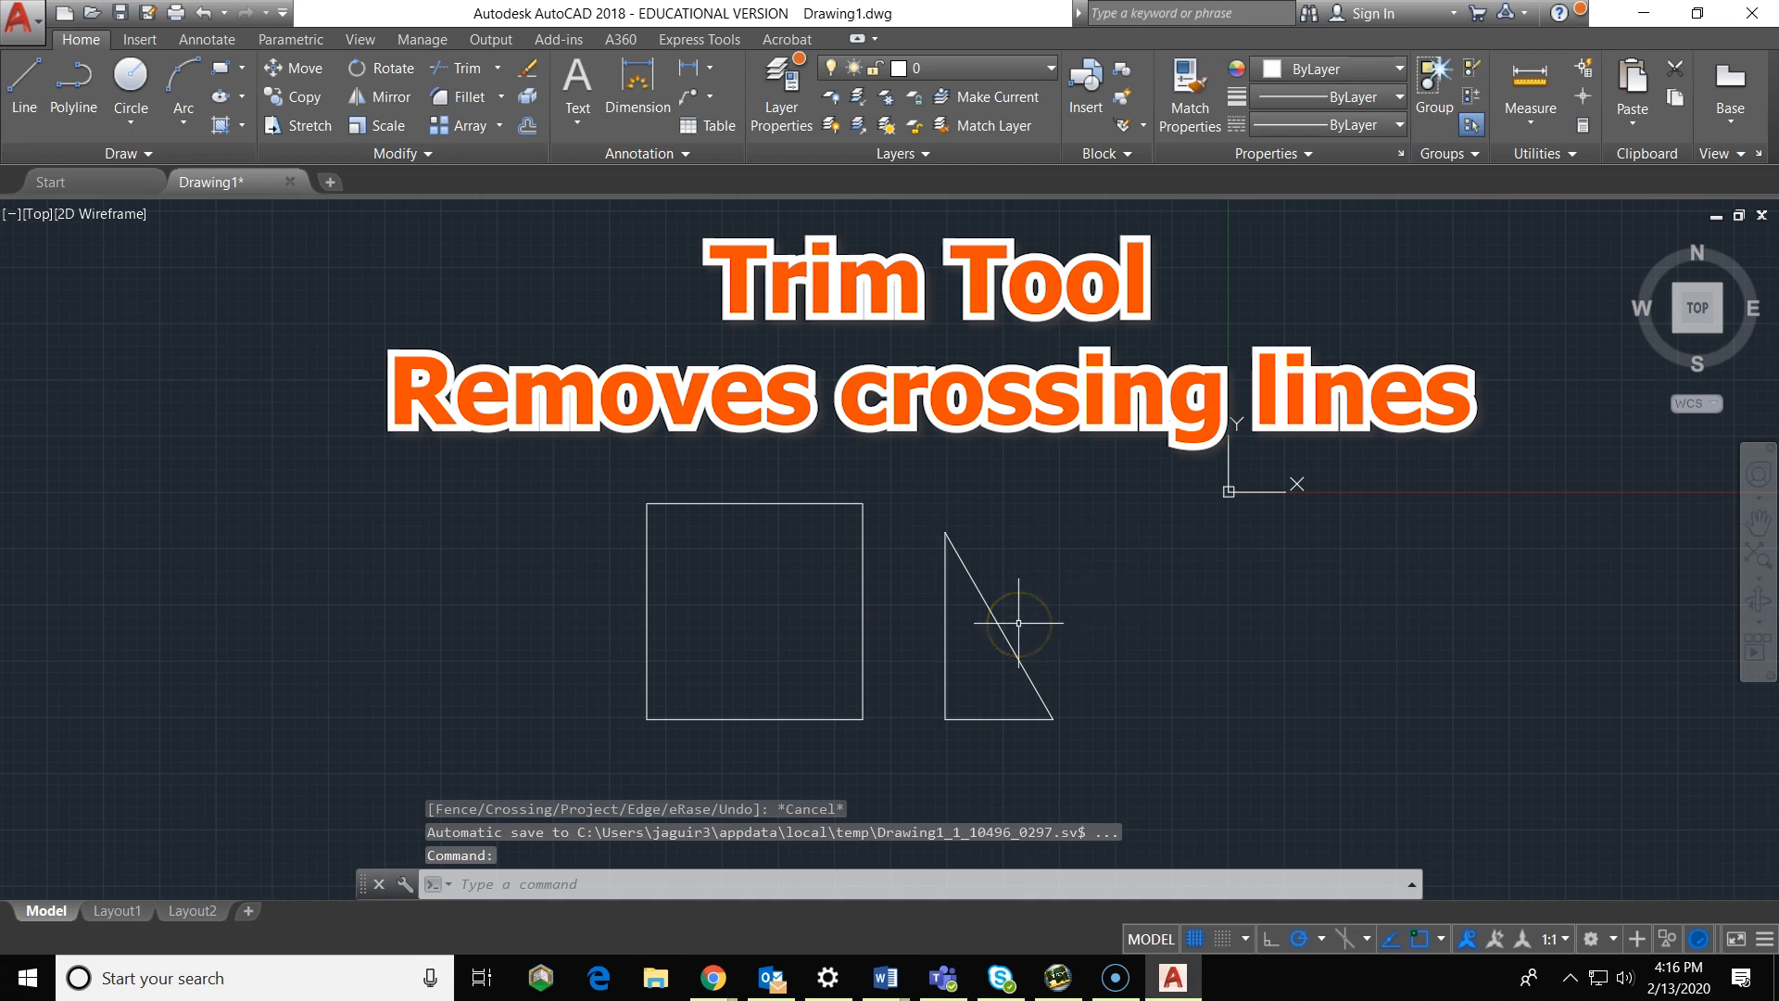
Step: Switch to Layout1 and activate the model space inside its viewport
left_click(116, 911)
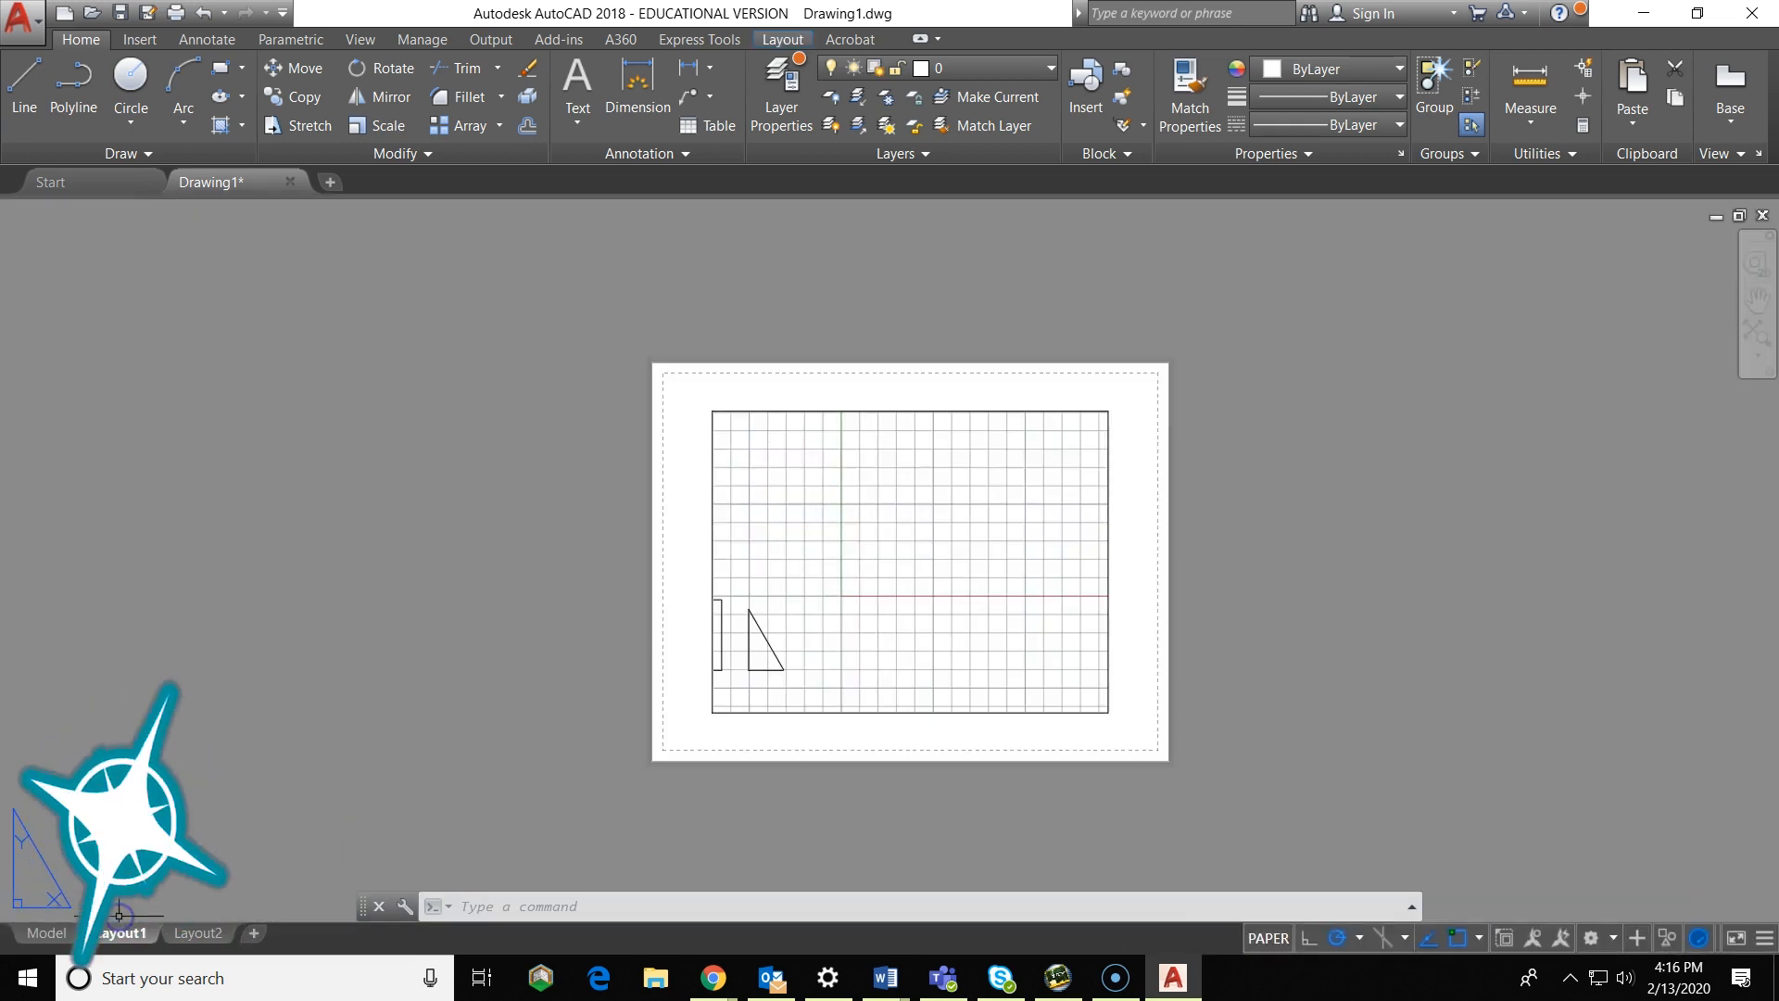
left_click(748, 410)
key("Escape")
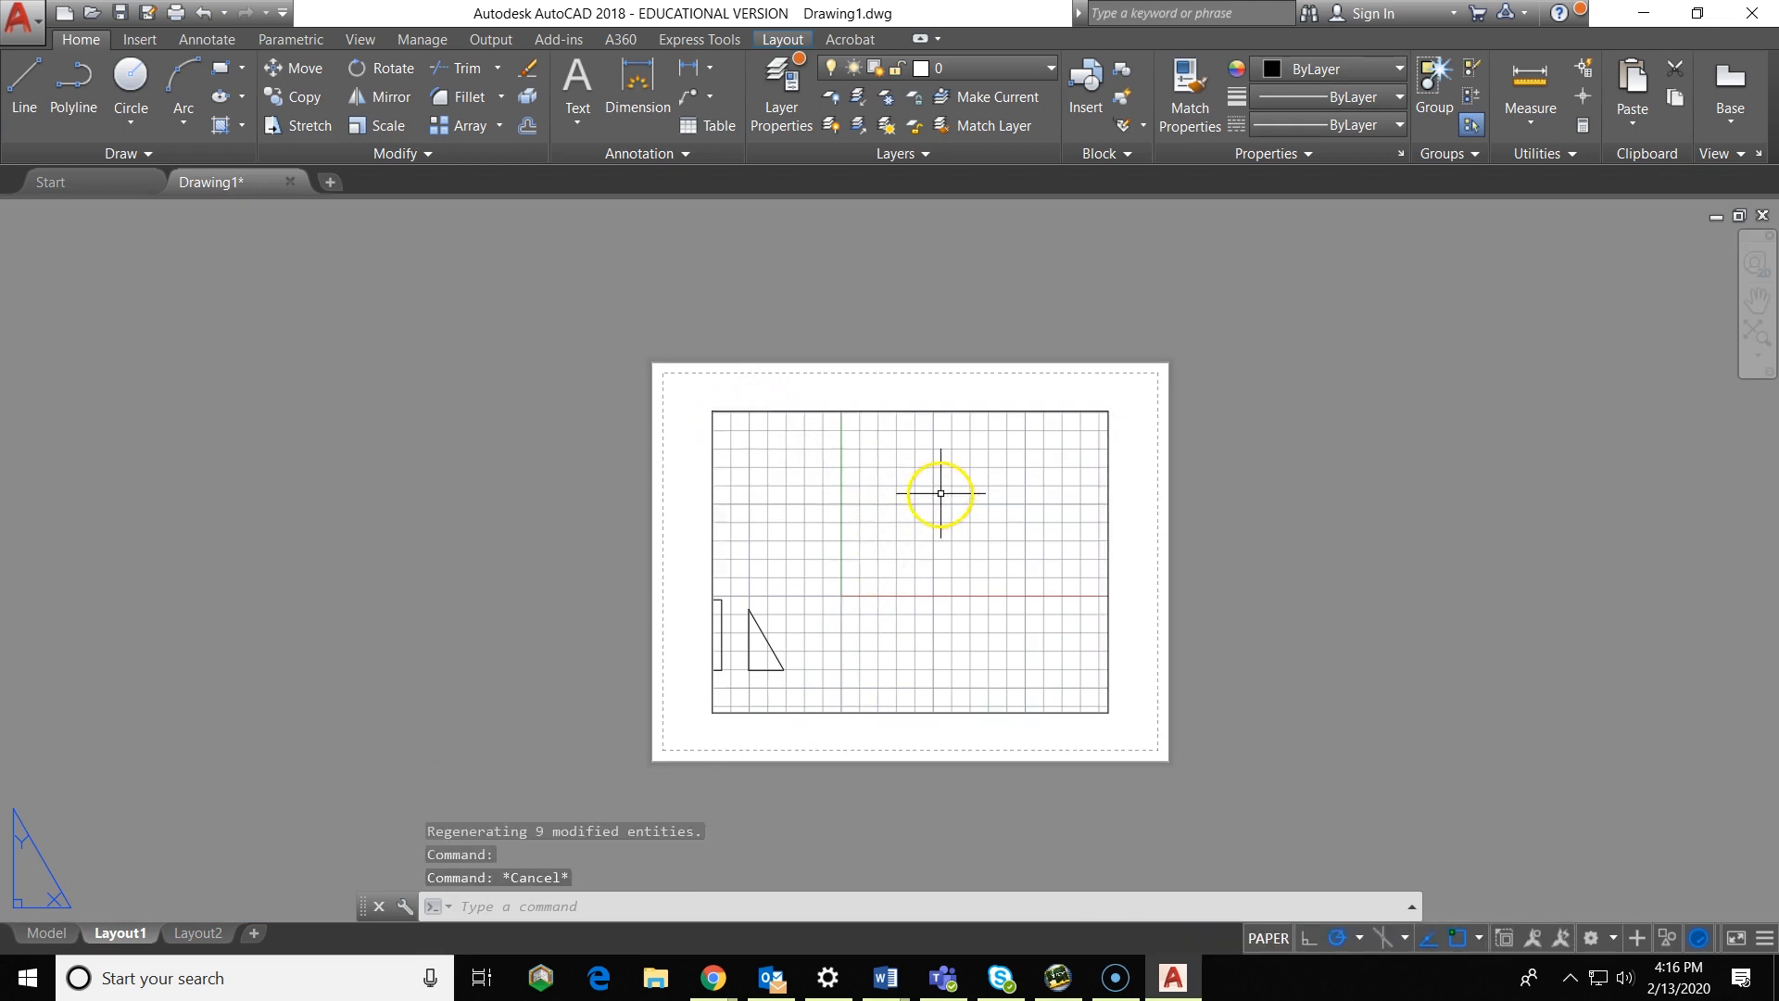
double_click(937, 487)
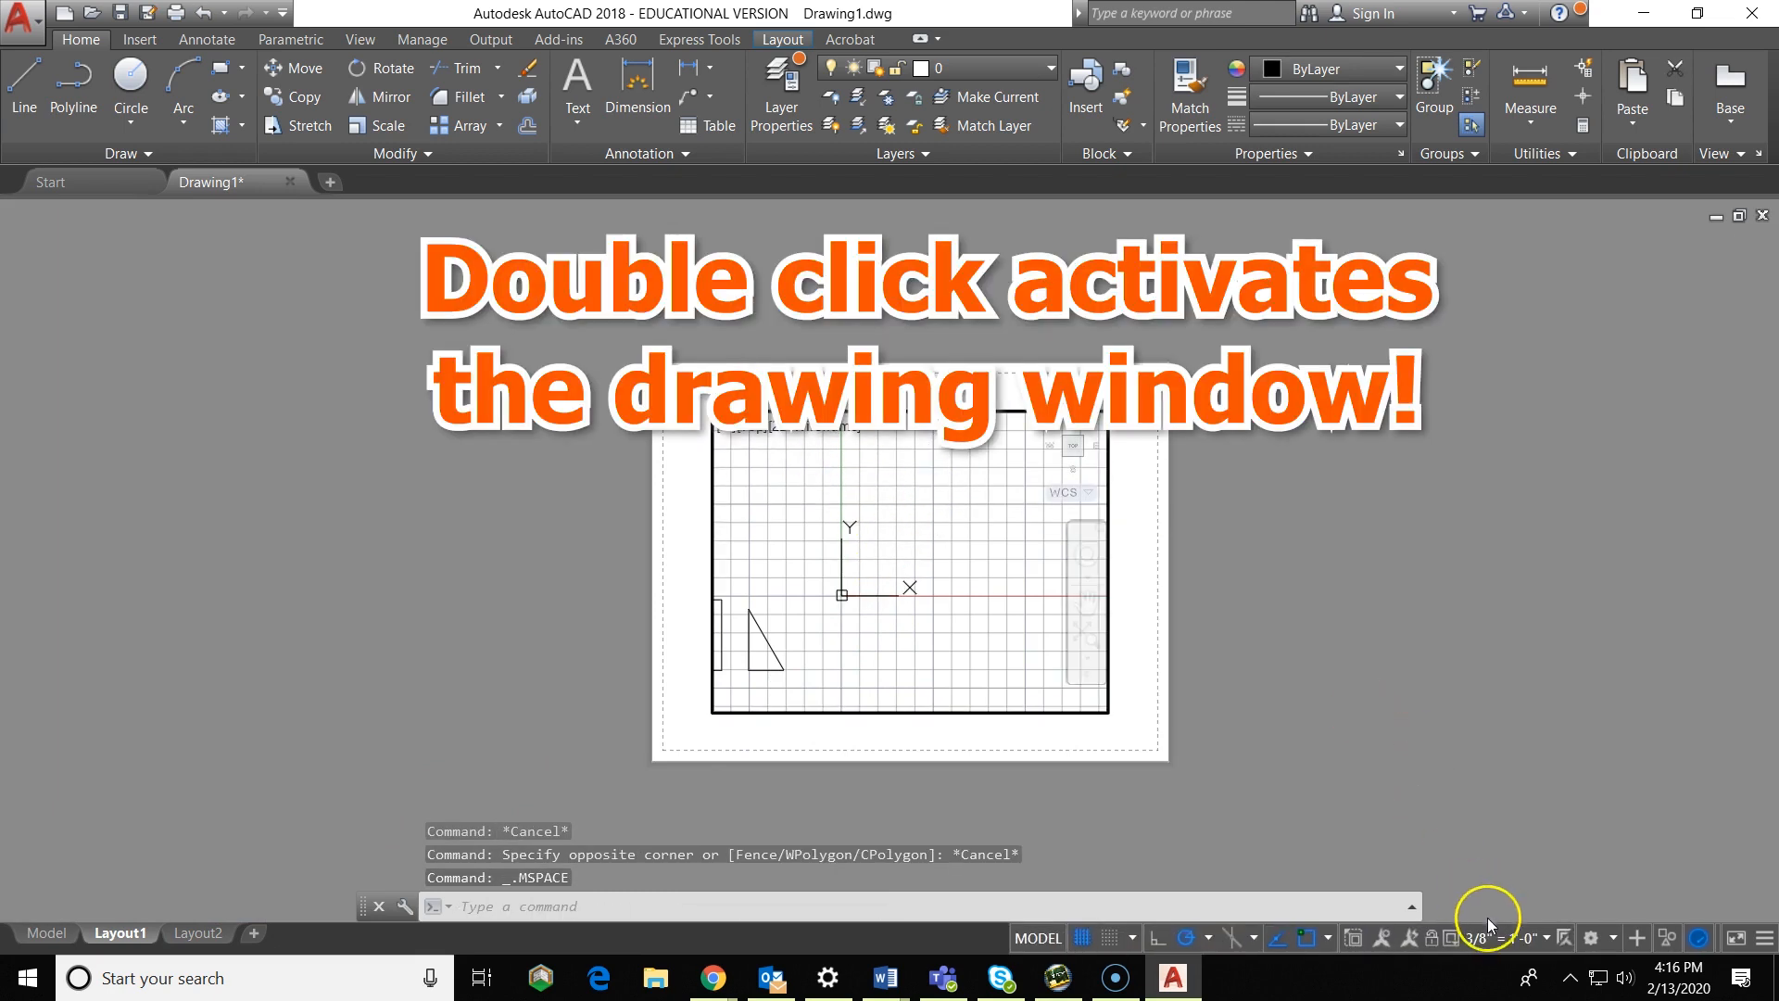
Step: Set the active viewport's scale to 3/8" = 1'-0"
left_click(1505, 939)
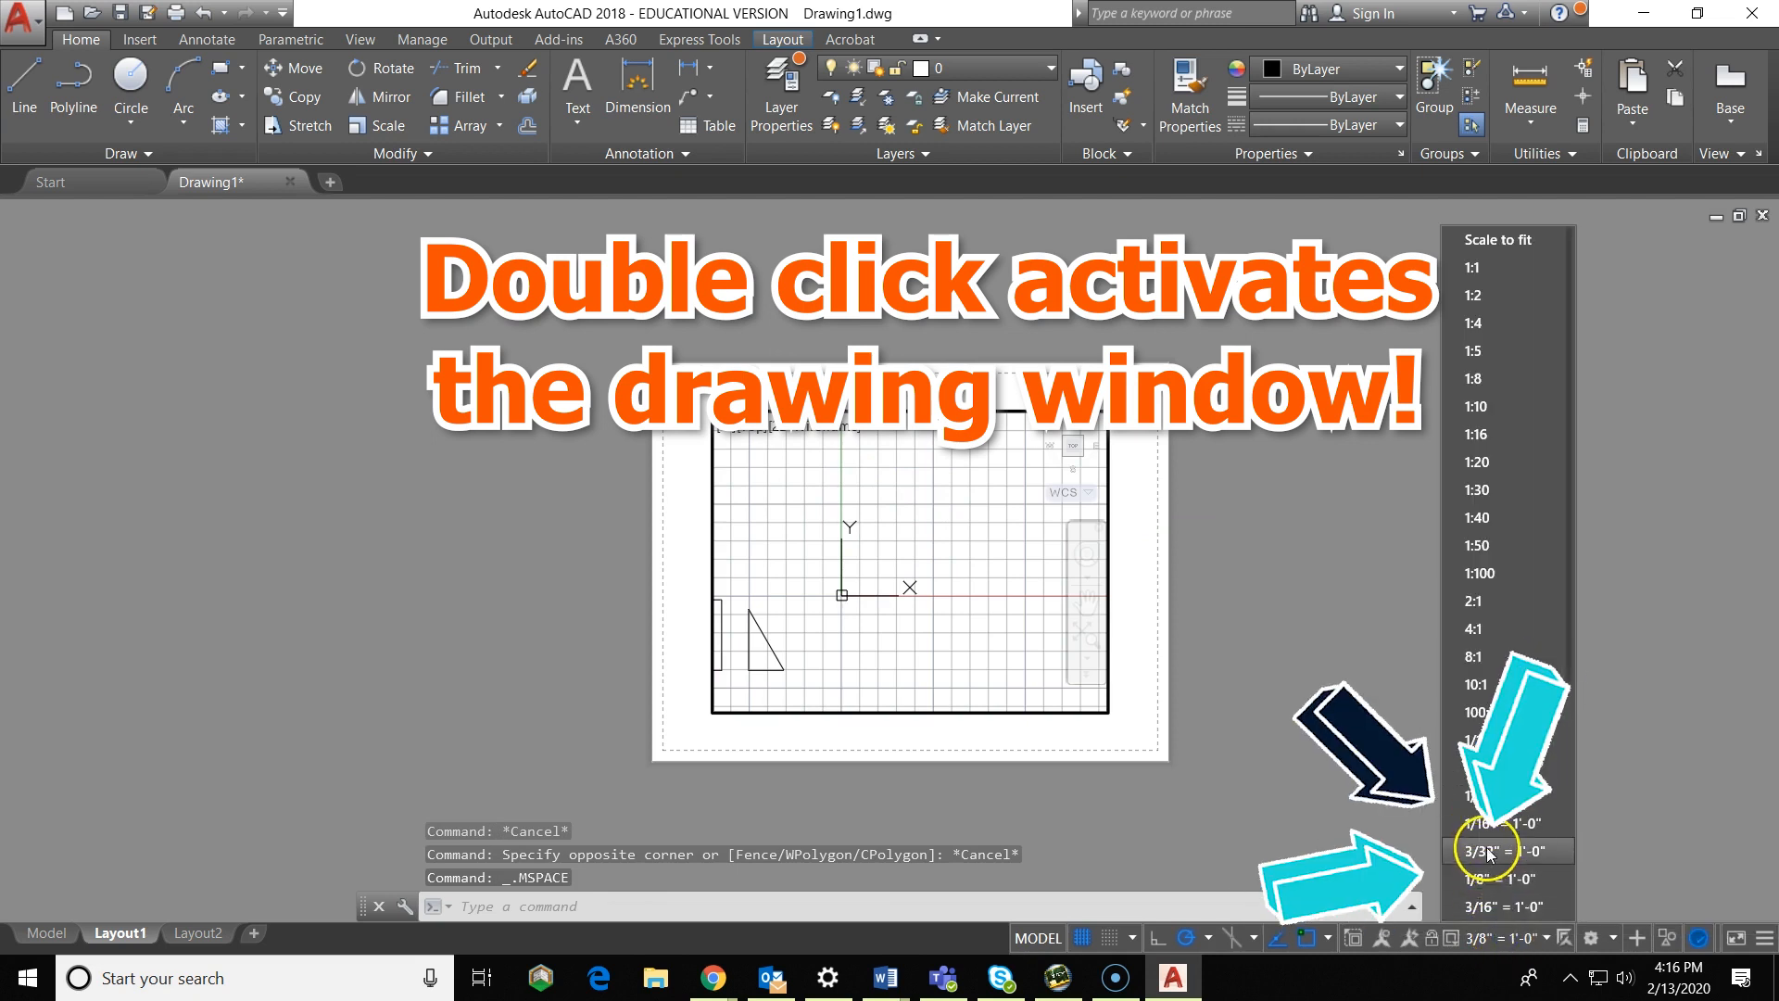
scroll(1496, 873, "down", 1)
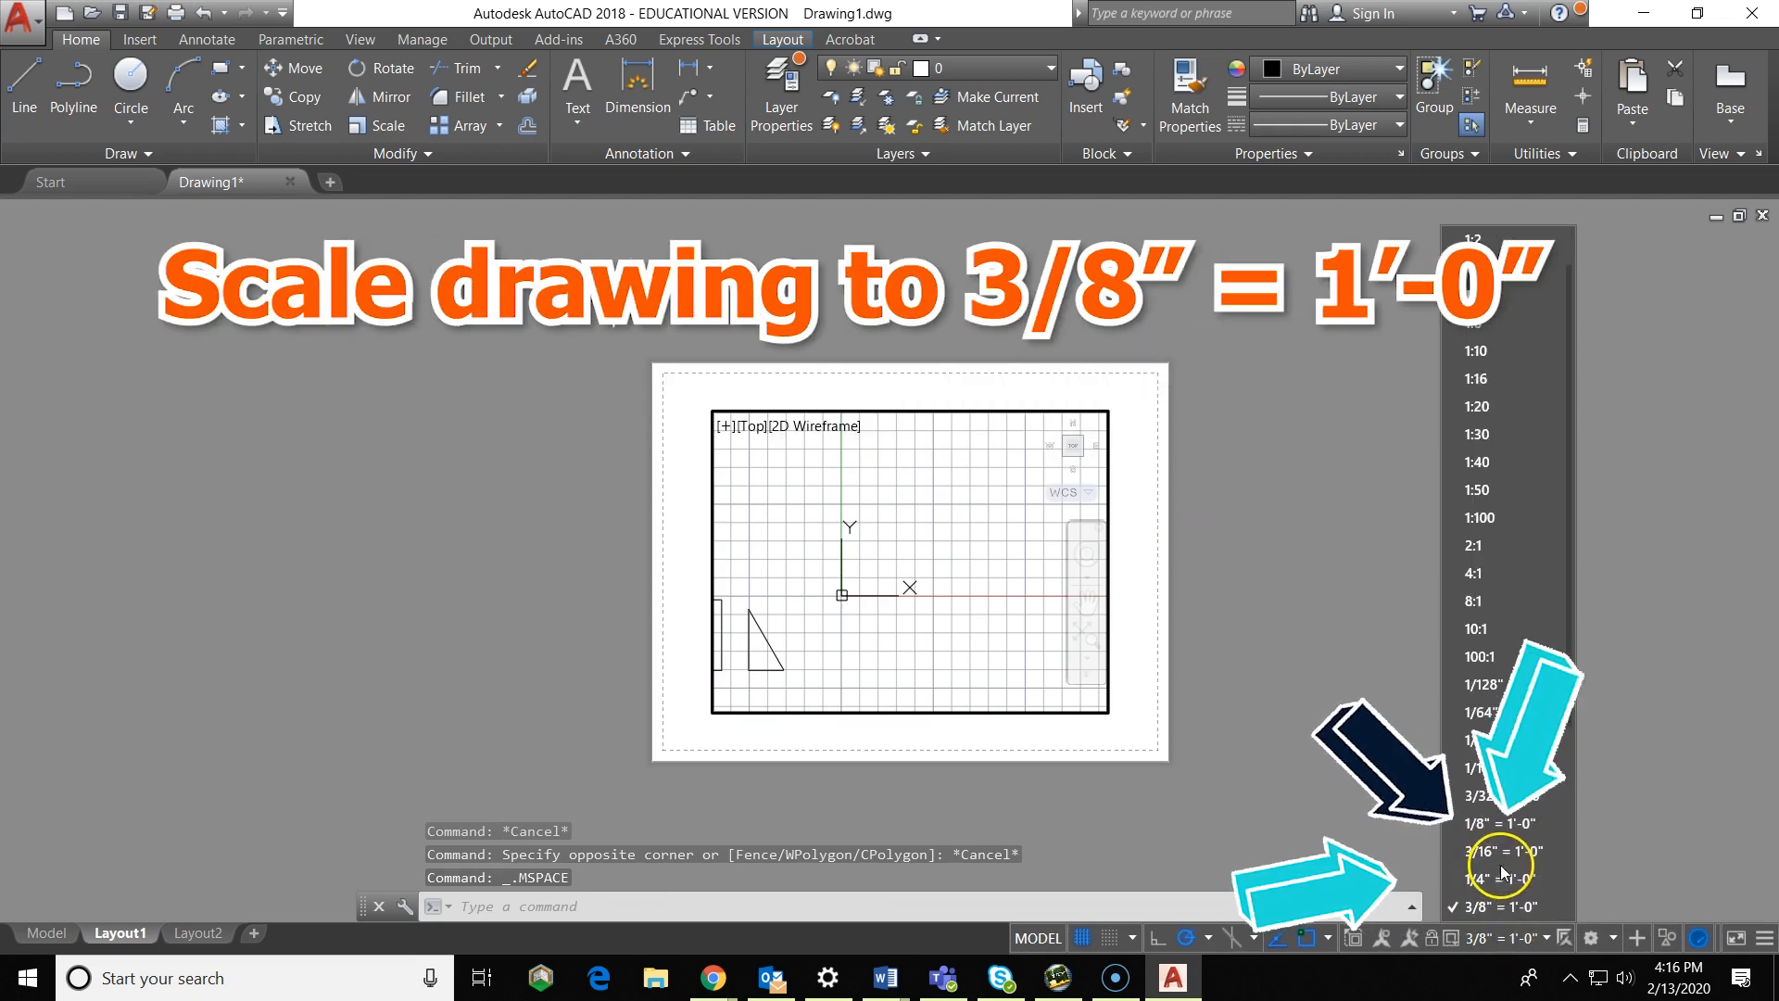
scroll(1499, 868, "down", 1)
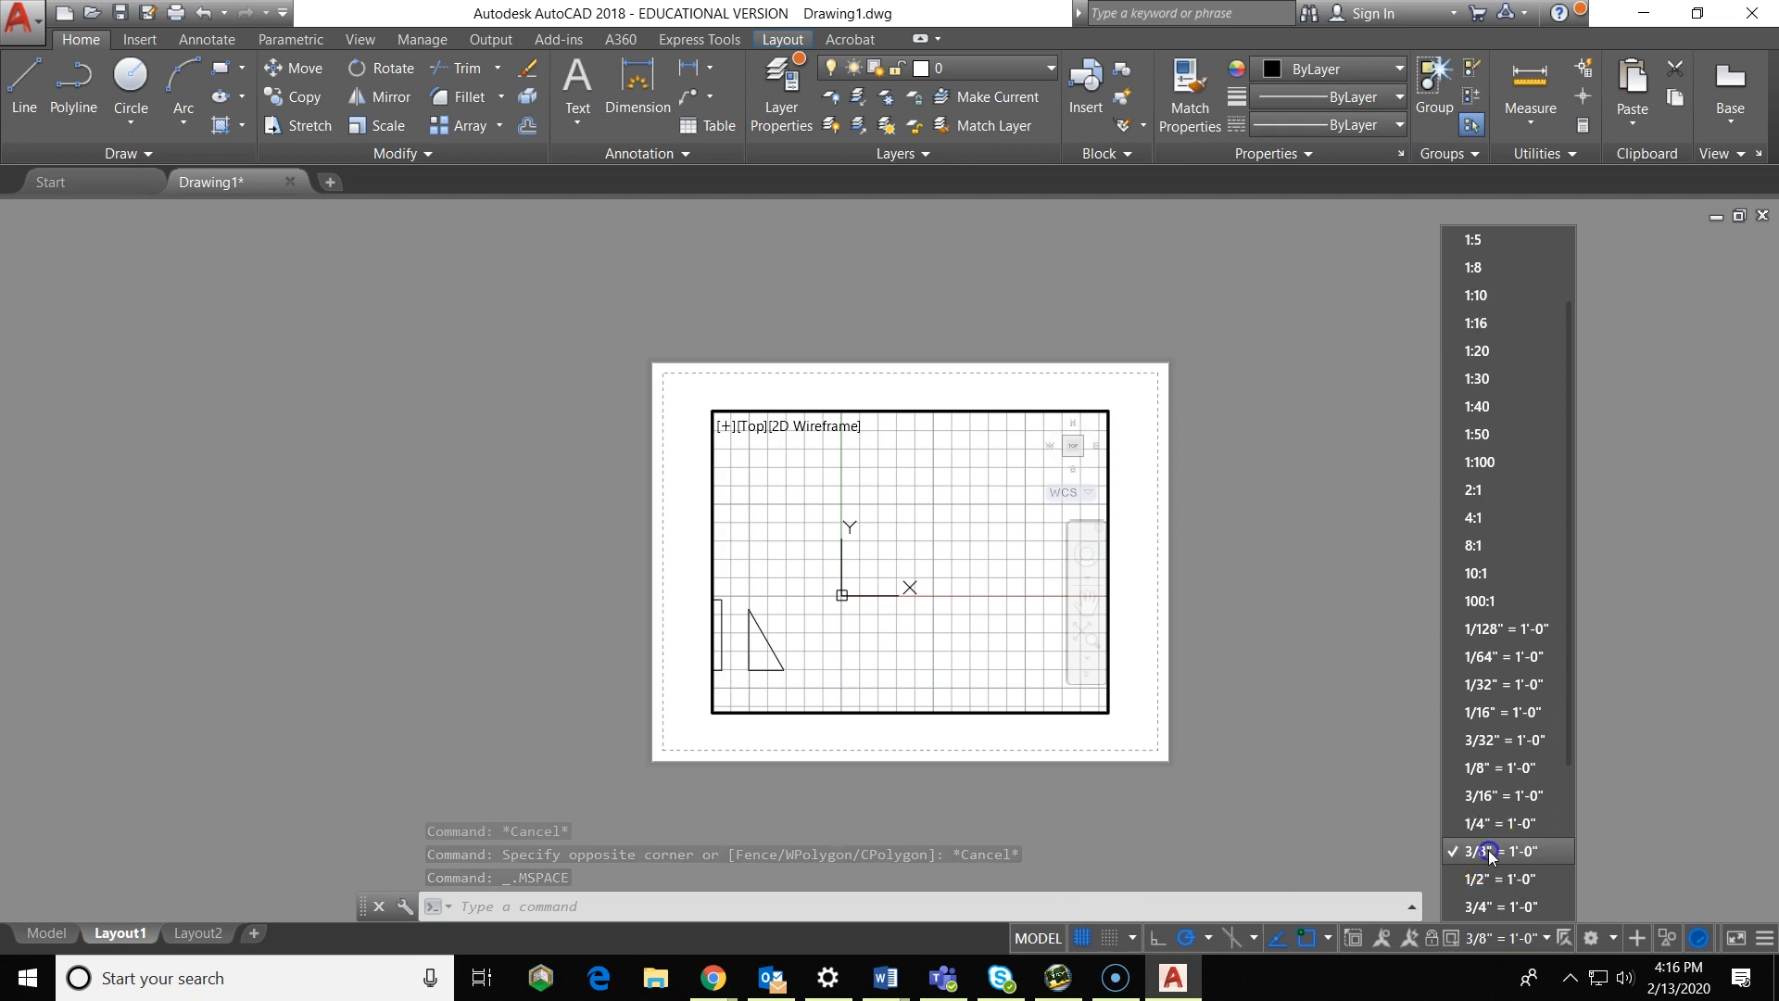
left_click(1488, 849)
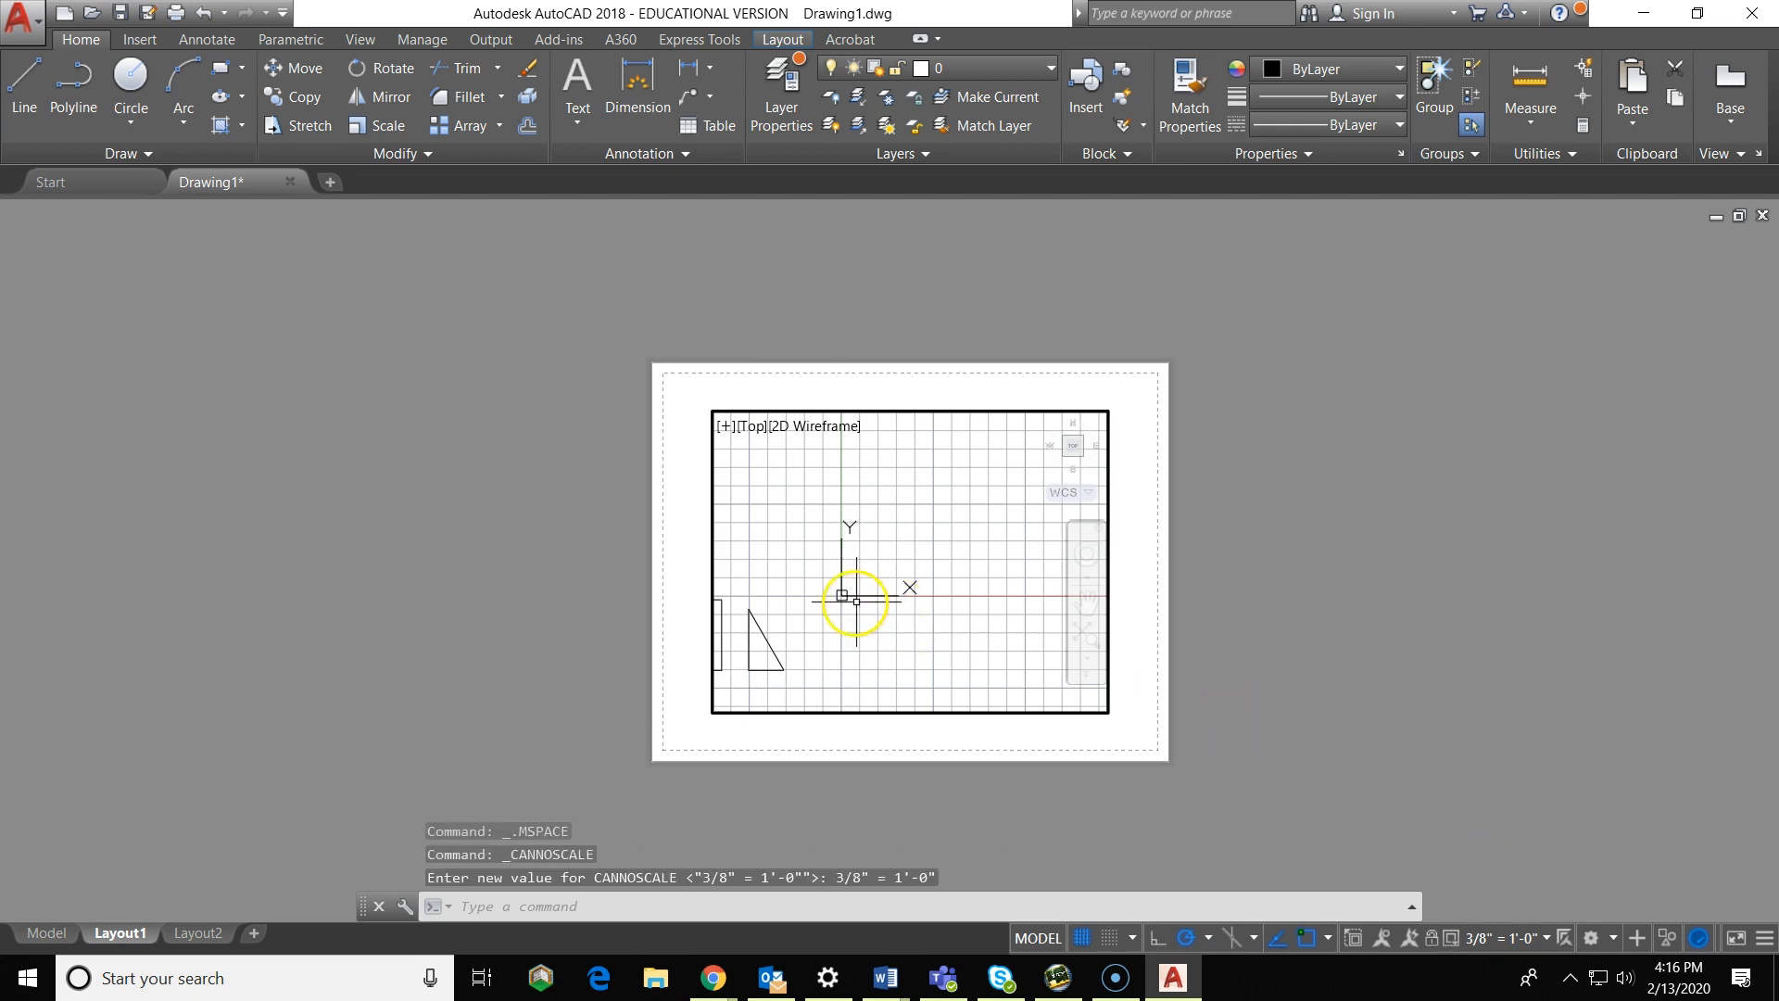
Step: Bring the square and triangle to the middle of the viewport and lock the viewport's view
middle_click_drag(818, 611, 1011, 530)
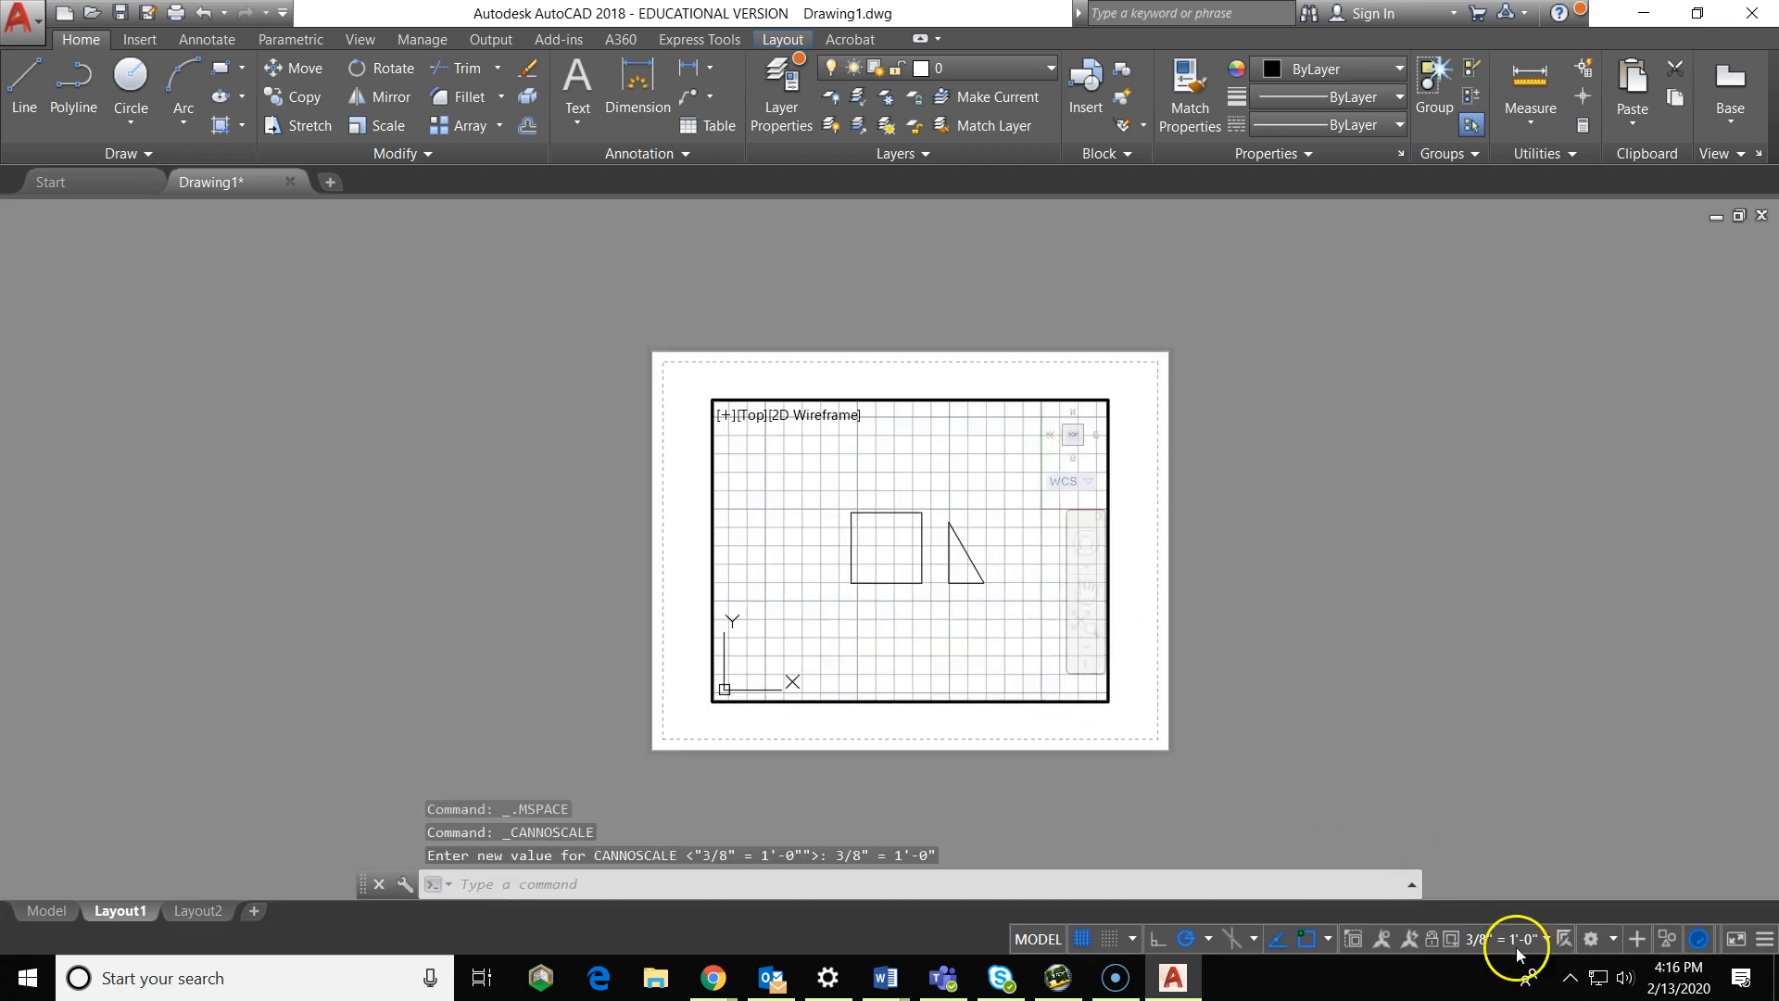
left_click(1431, 938)
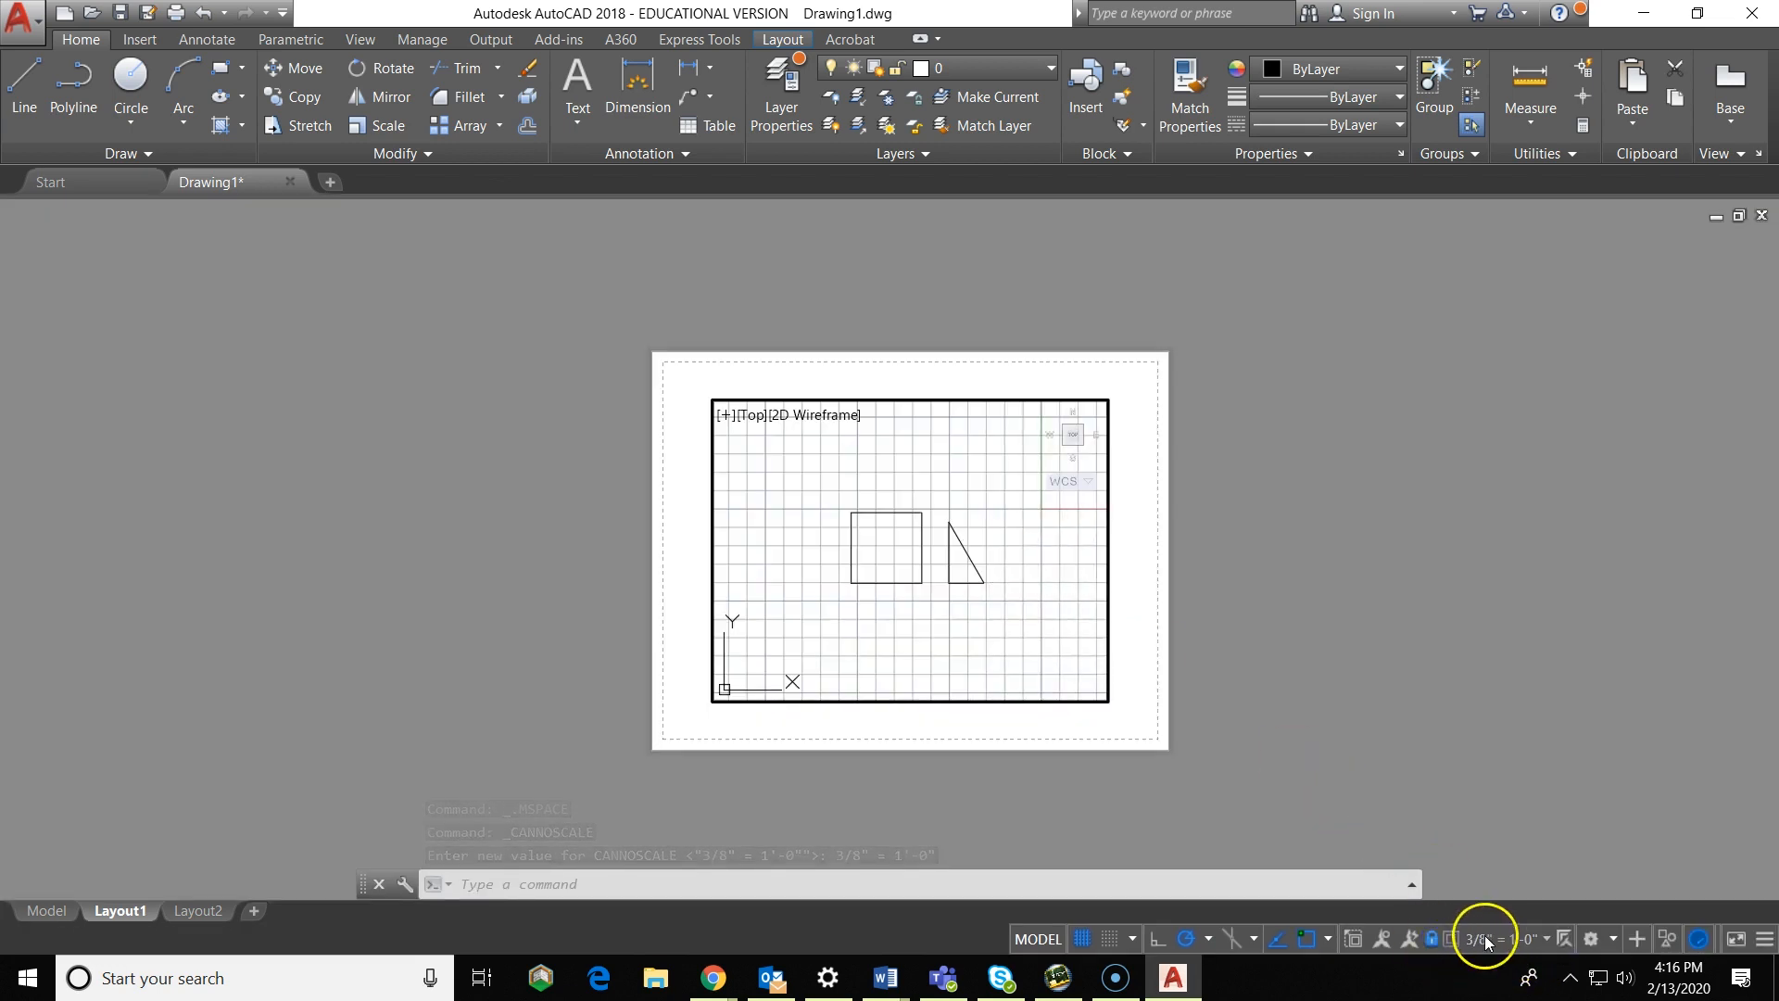
middle_click_drag(937, 560, 954, 570)
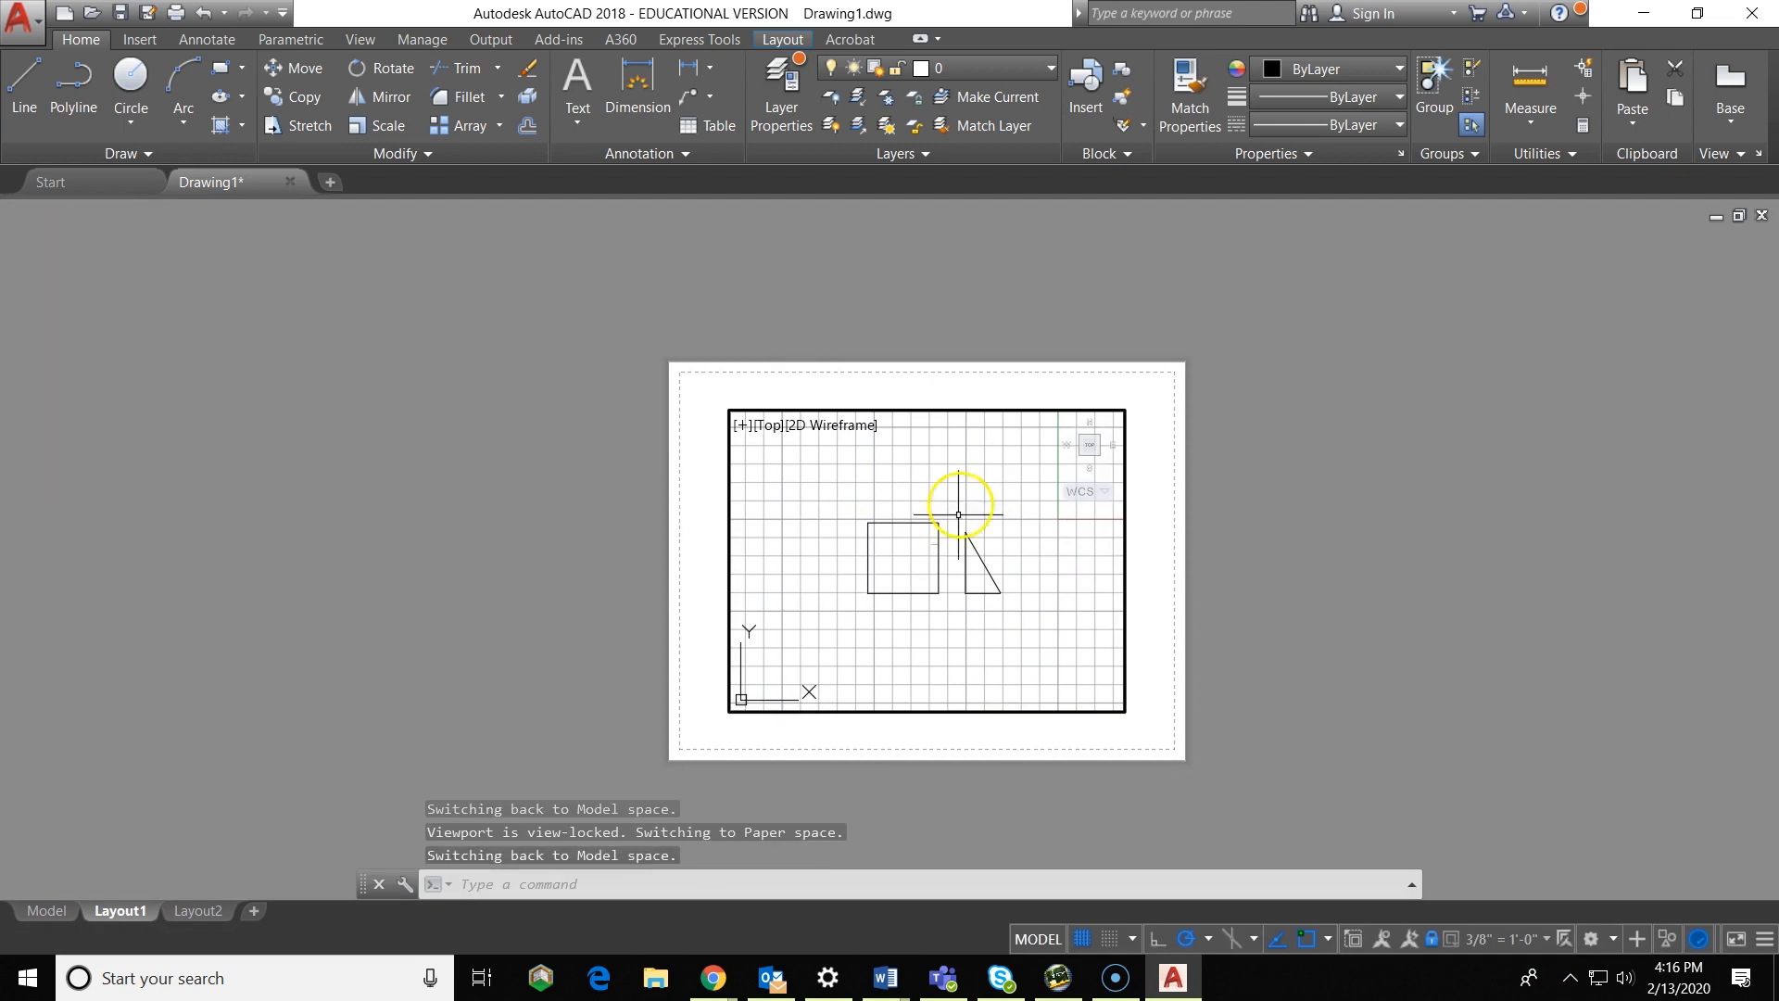
Step: Return to paper space and shrink the viewport's height and left side to a narrow strip around the two shapes
double_click(1138, 477)
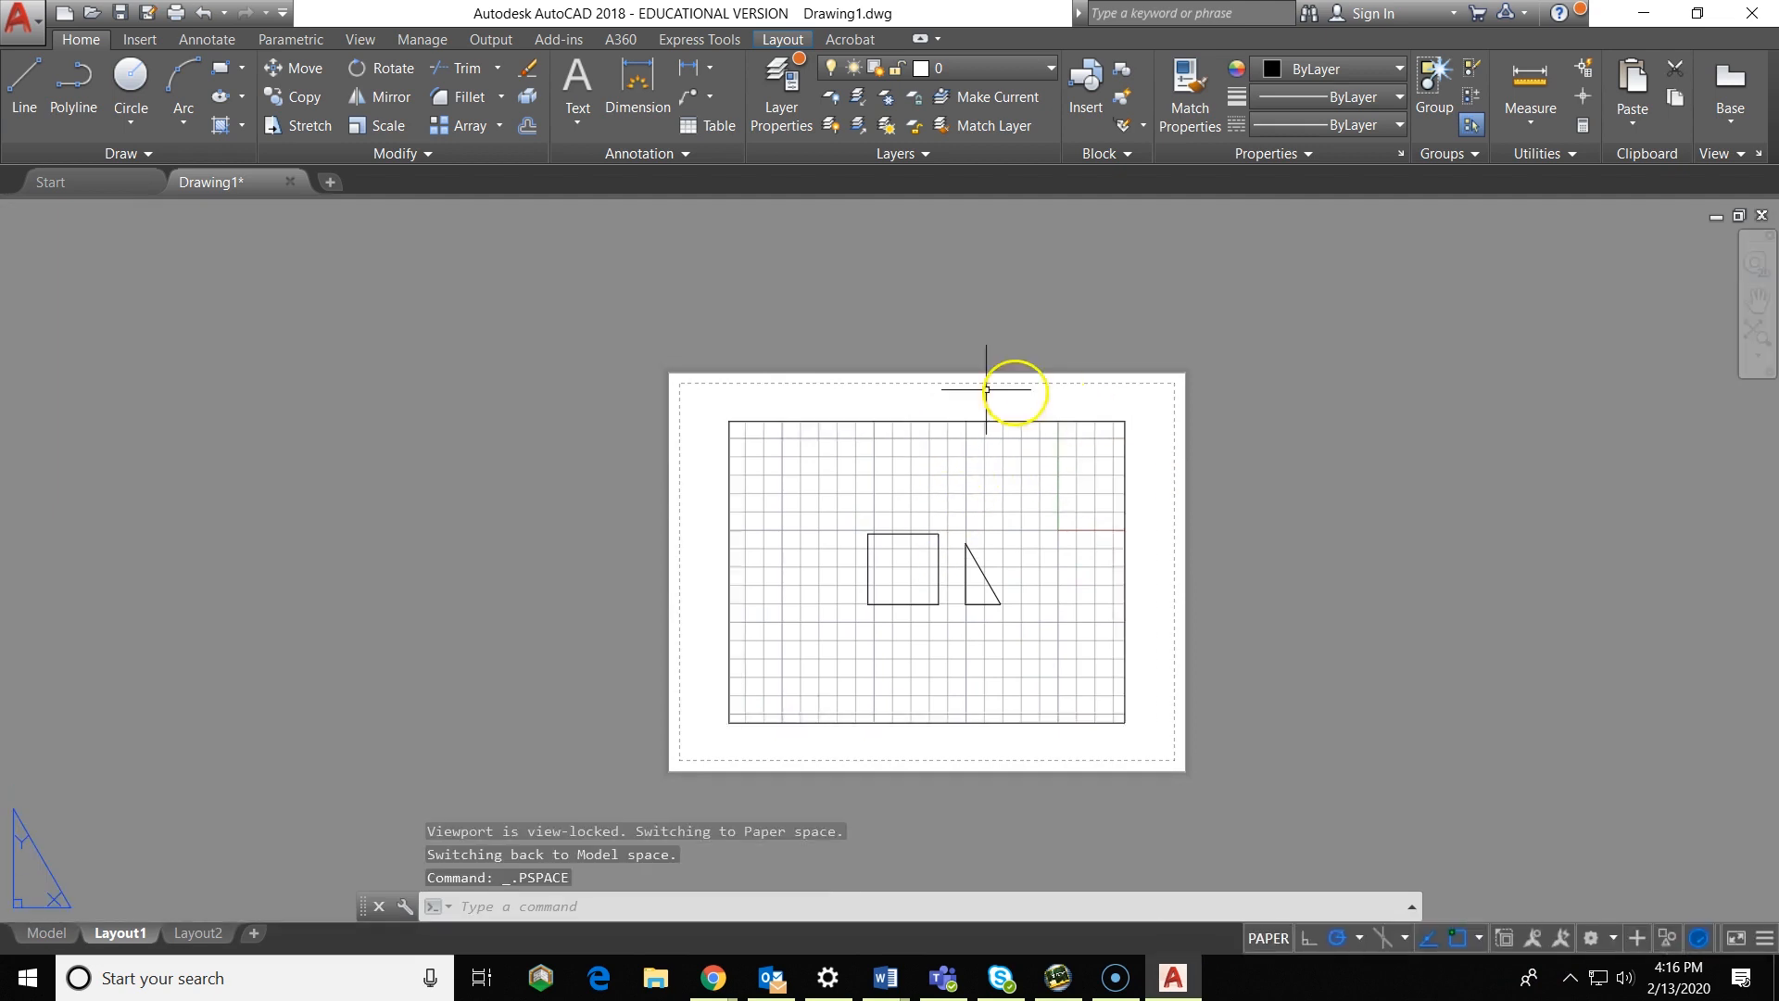
left_click(938, 421)
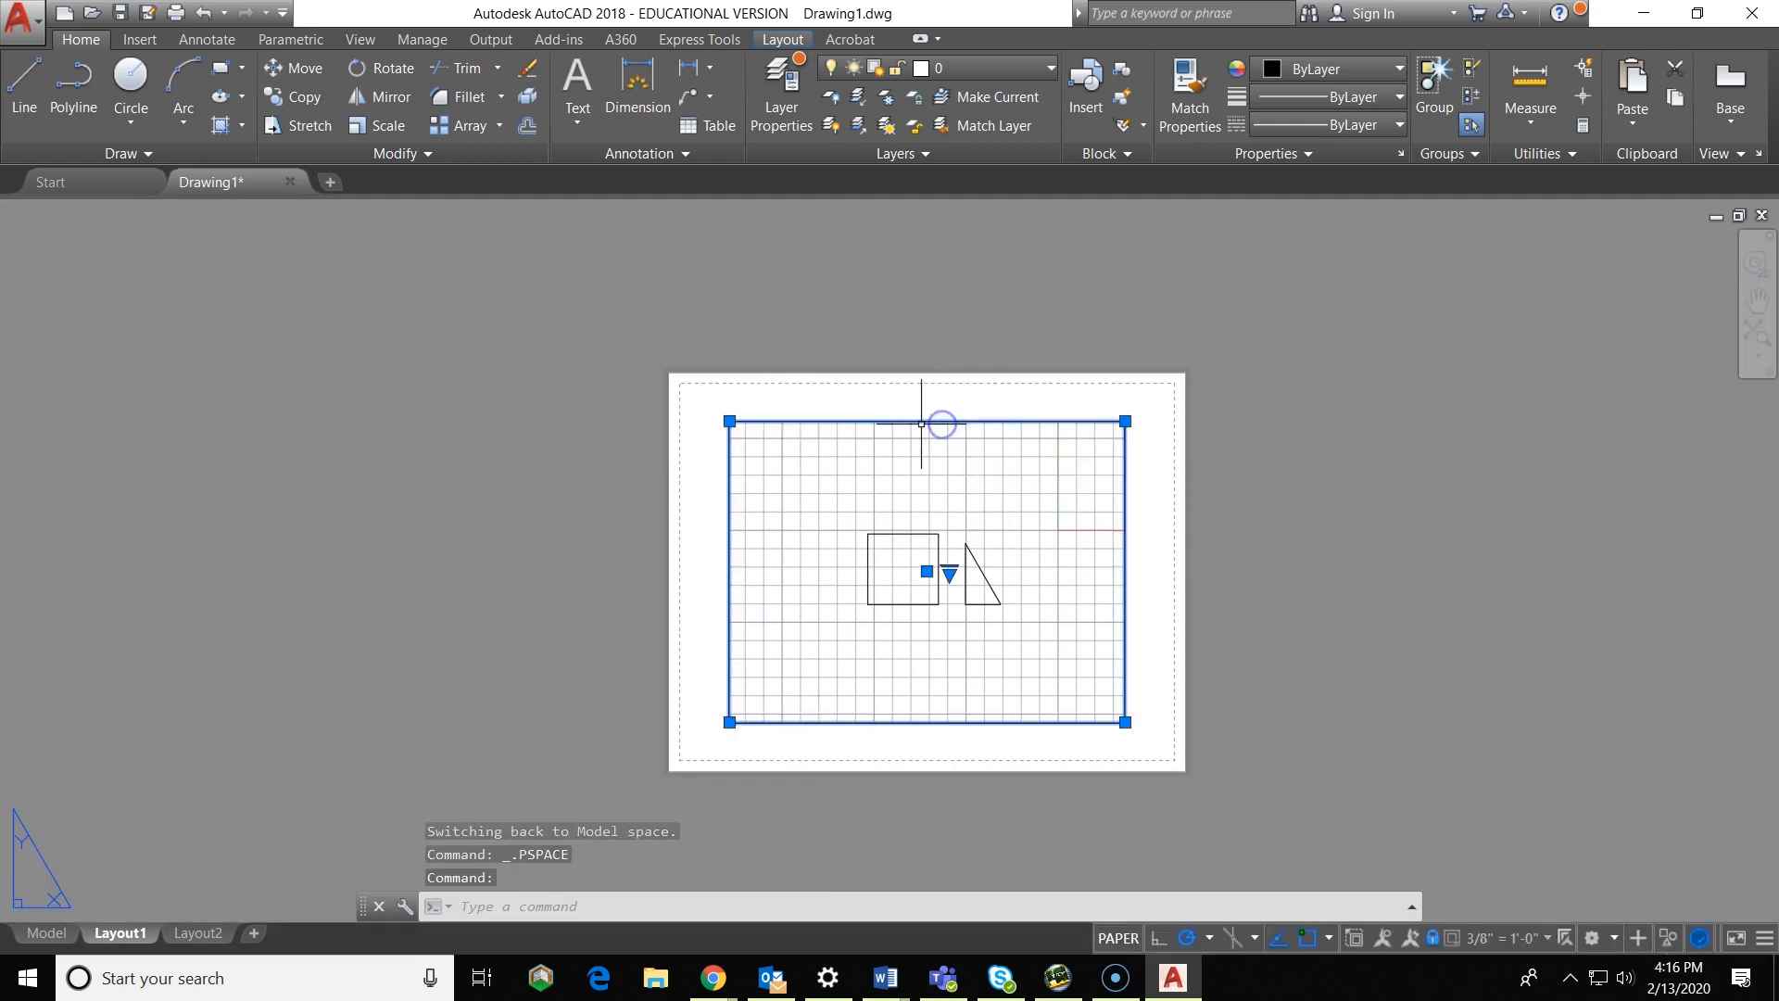
left_click(729, 421)
left_click(730, 510)
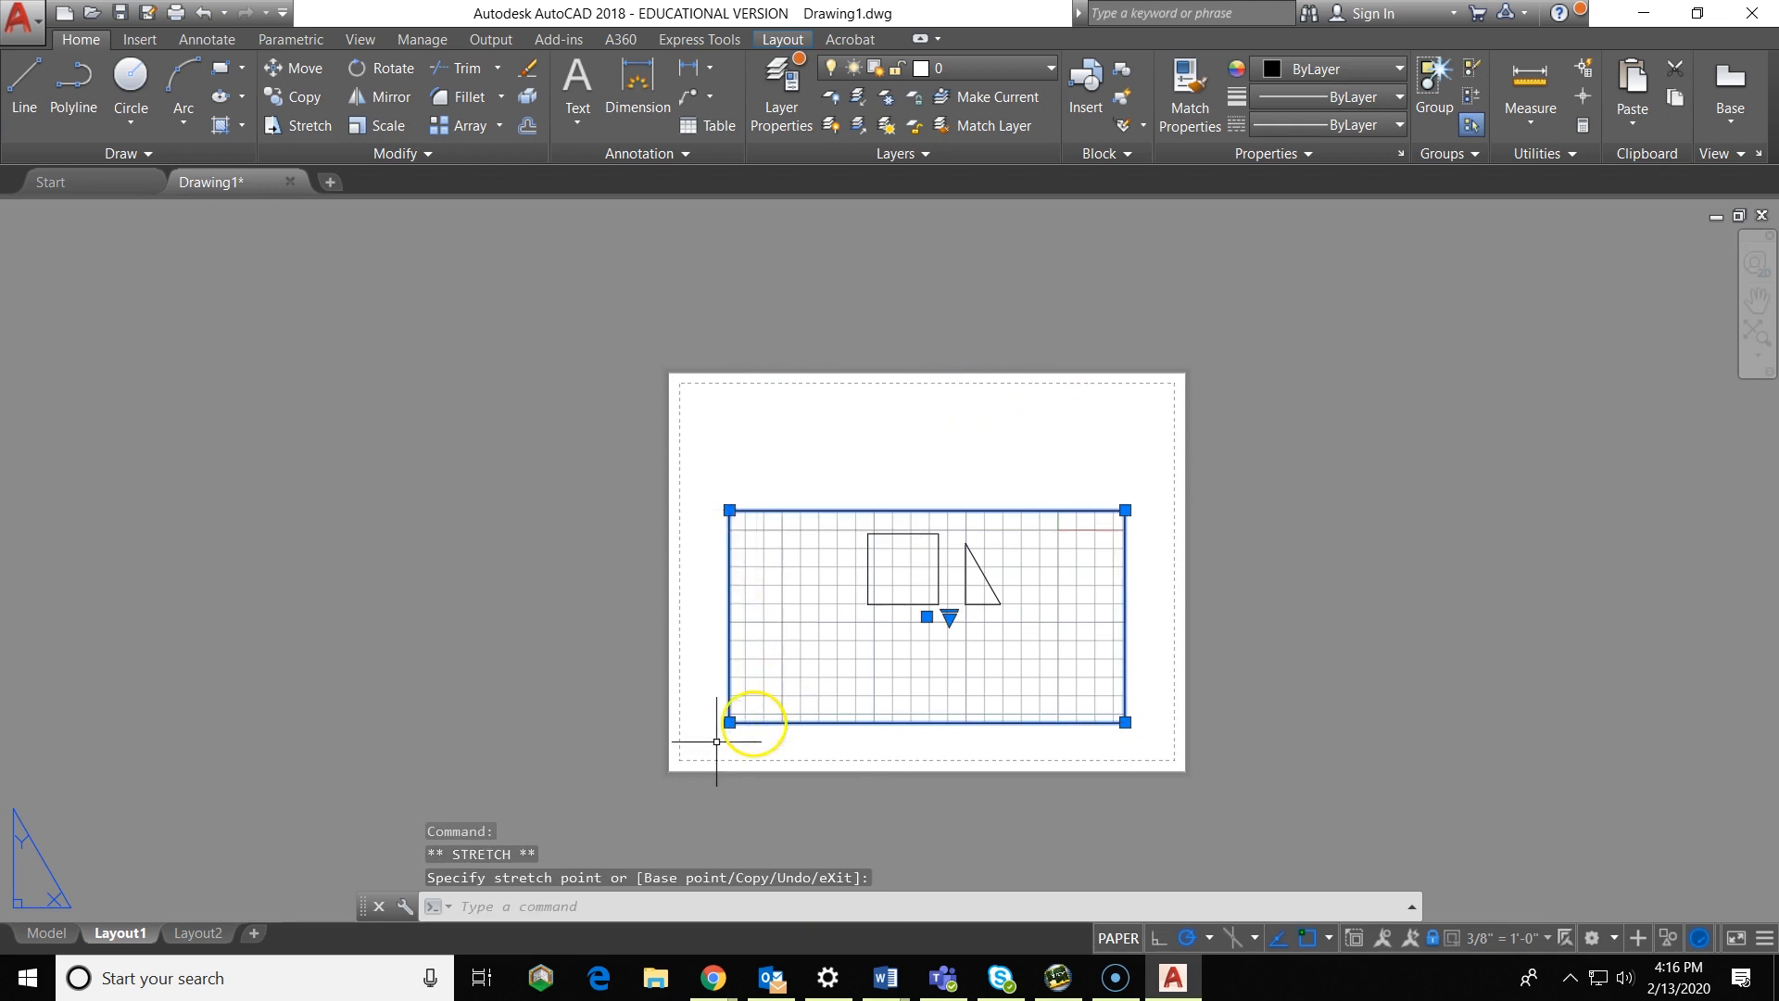
left_click(744, 622)
left_click(1085, 713)
key("Escape")
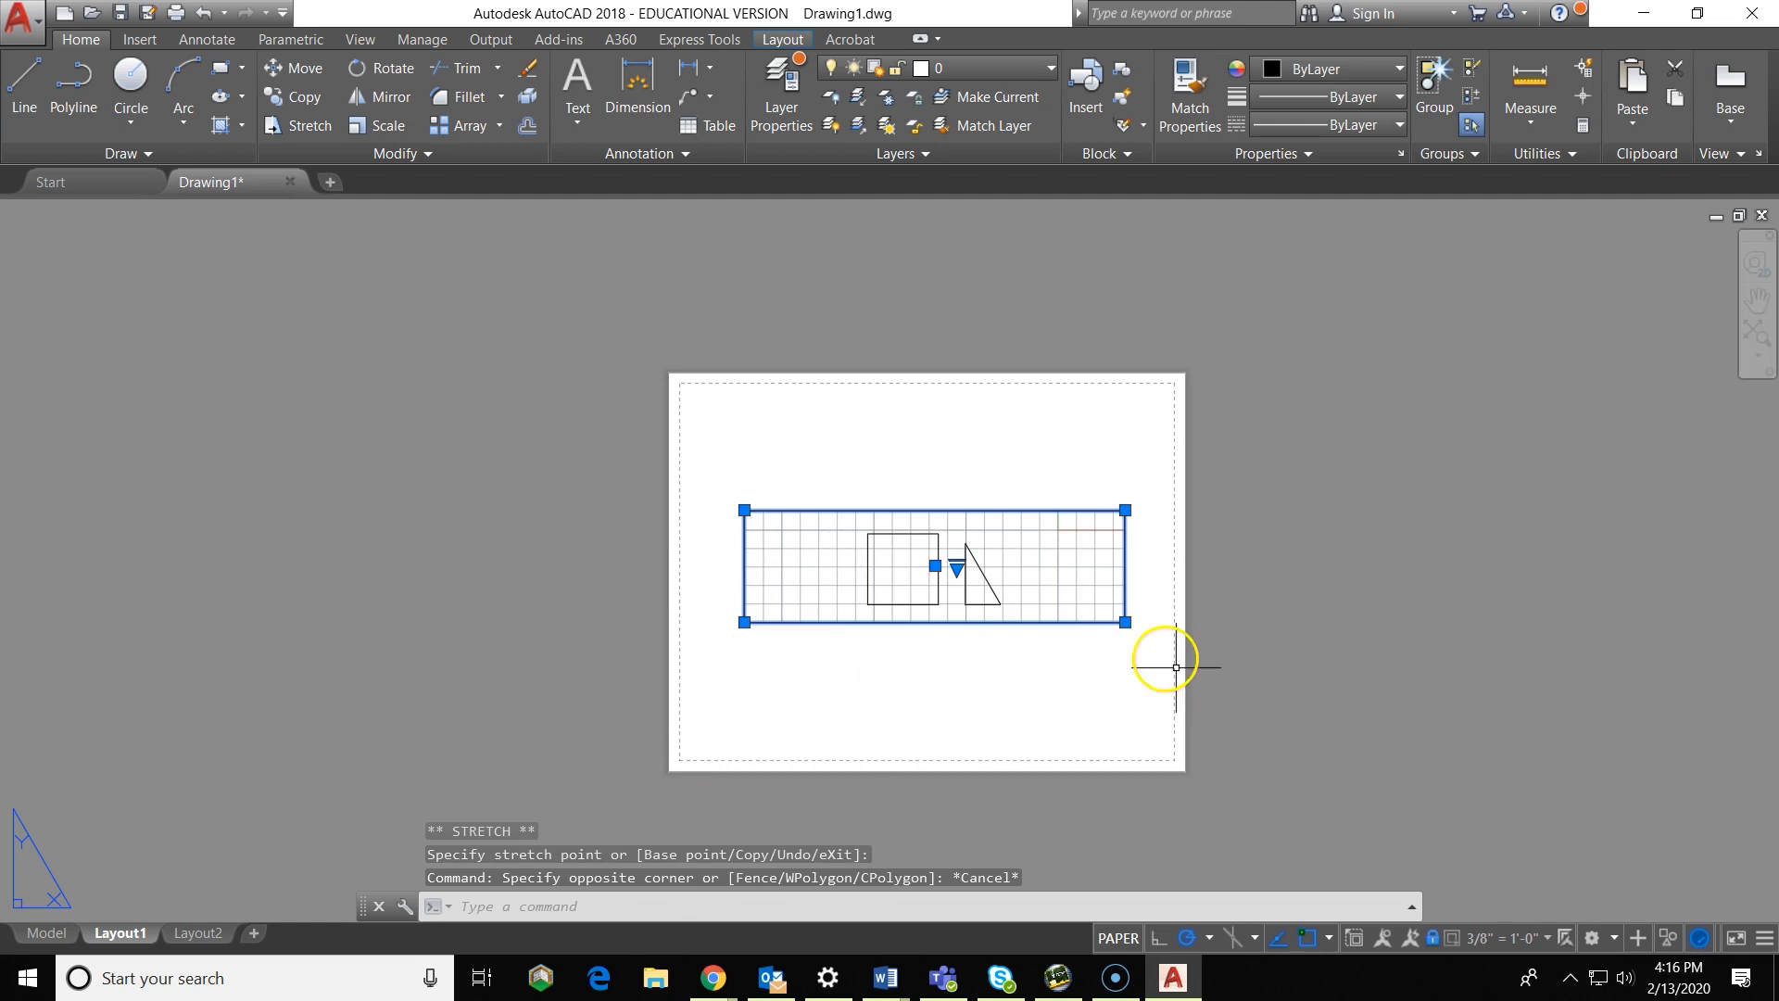
Step: Add multiline text with the author's name, "2nd Period" and "2/13/2020" below the viewport, aligned with its left edge
left_click(202, 42)
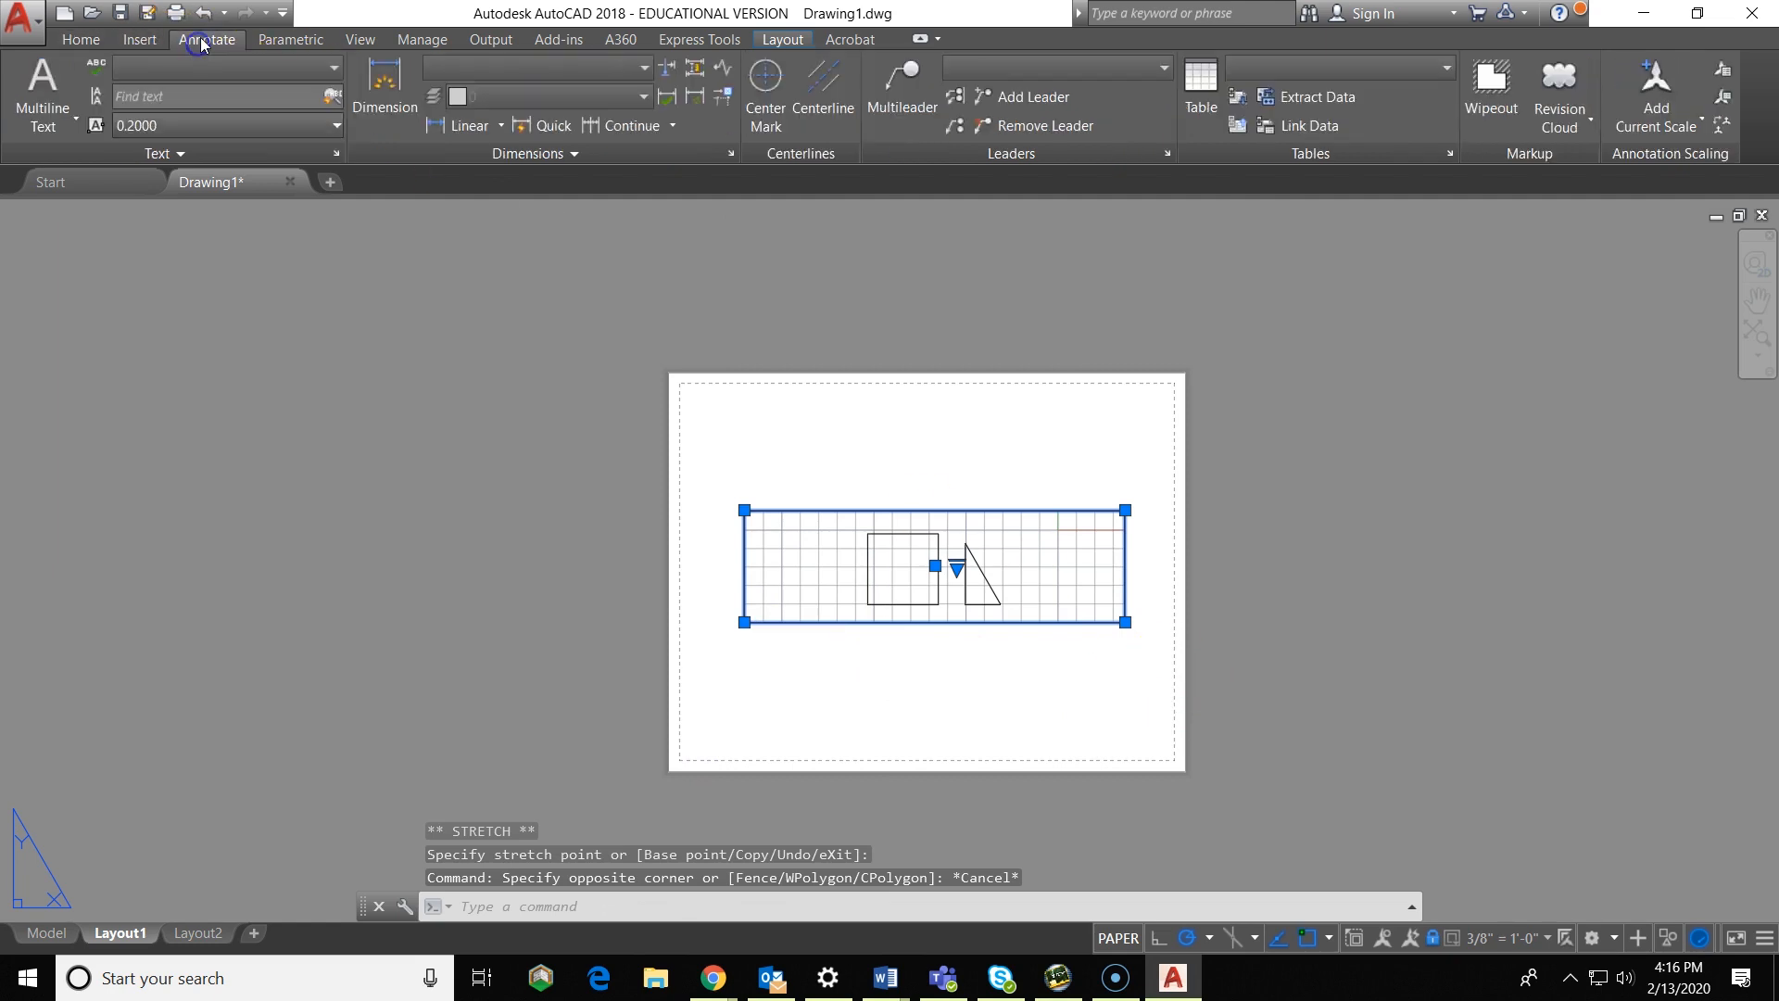
left_click(42, 120)
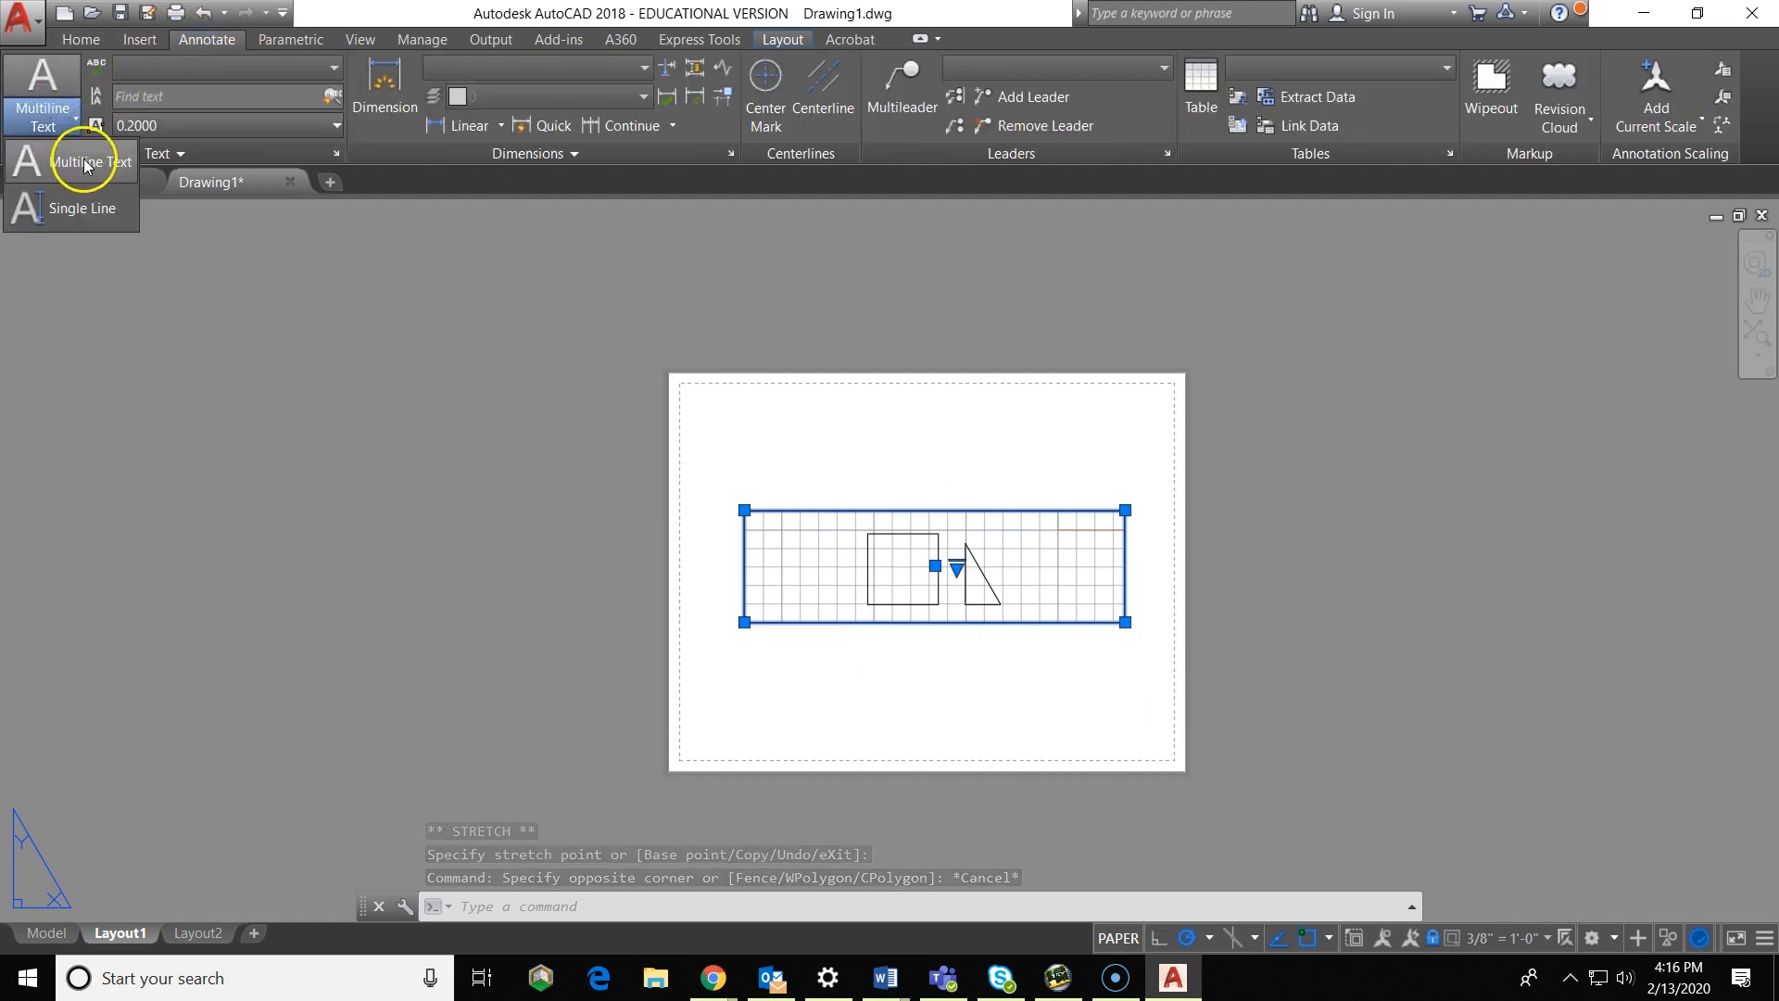
left_click(56, 204)
left_click(721, 643)
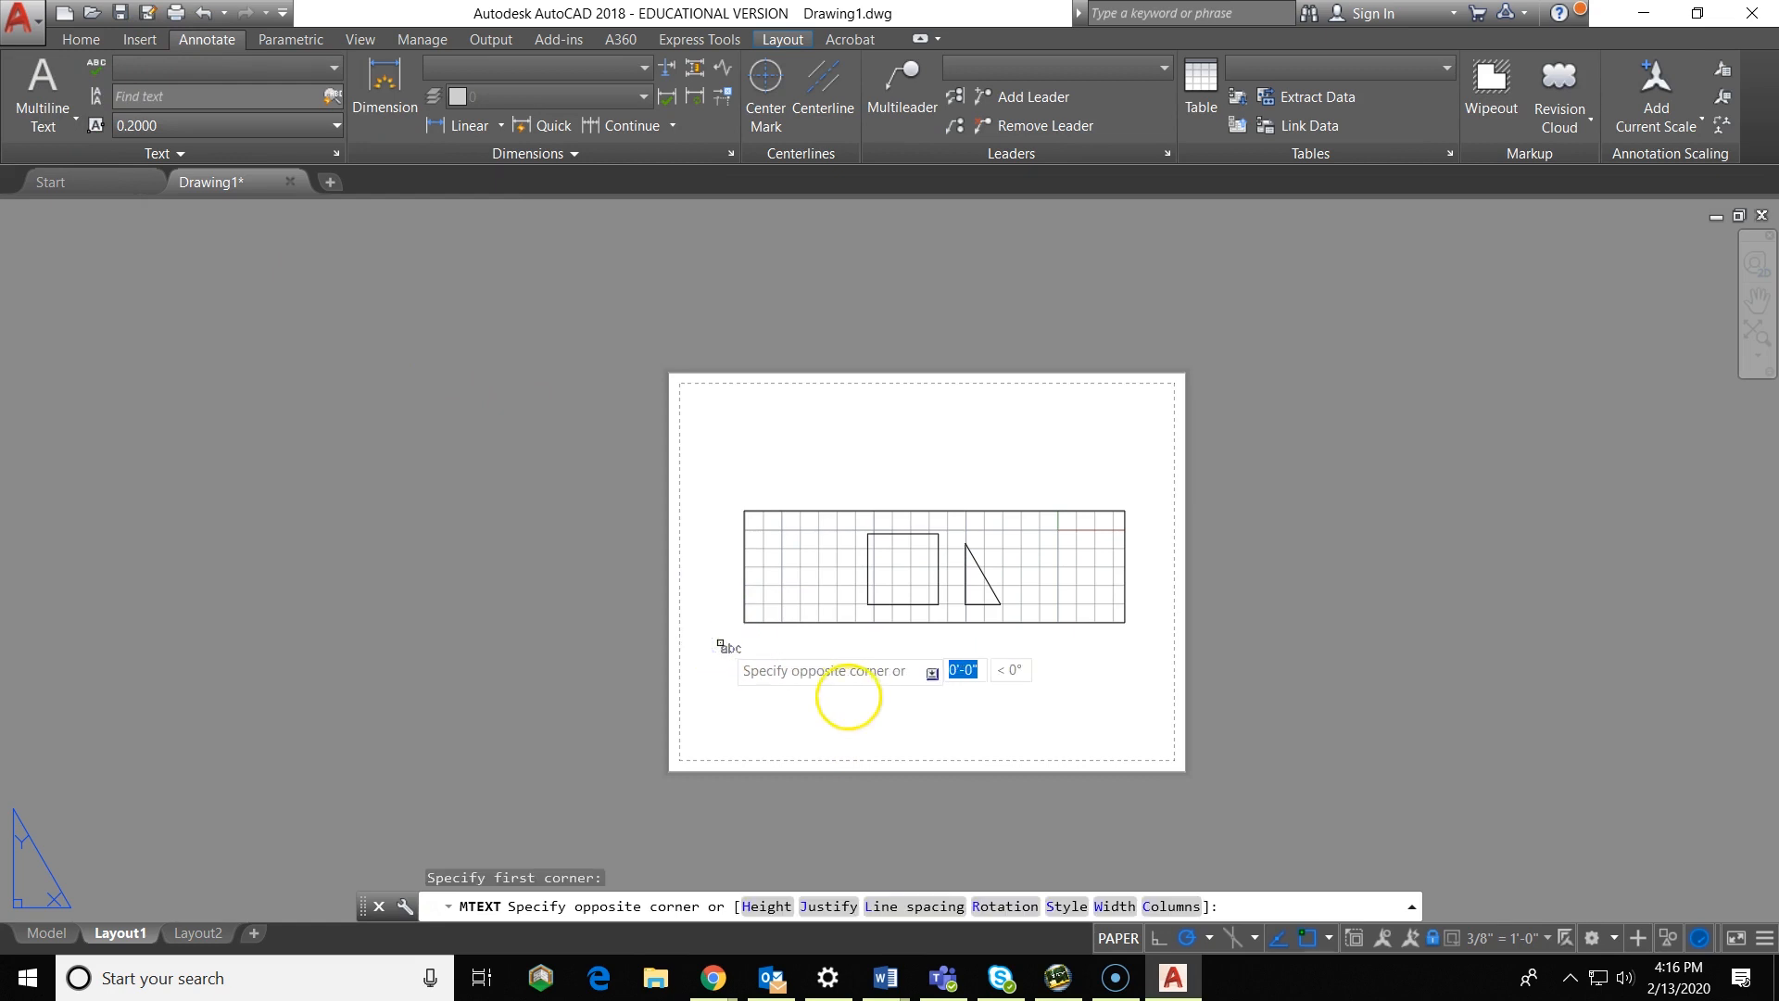
left_click(956, 720)
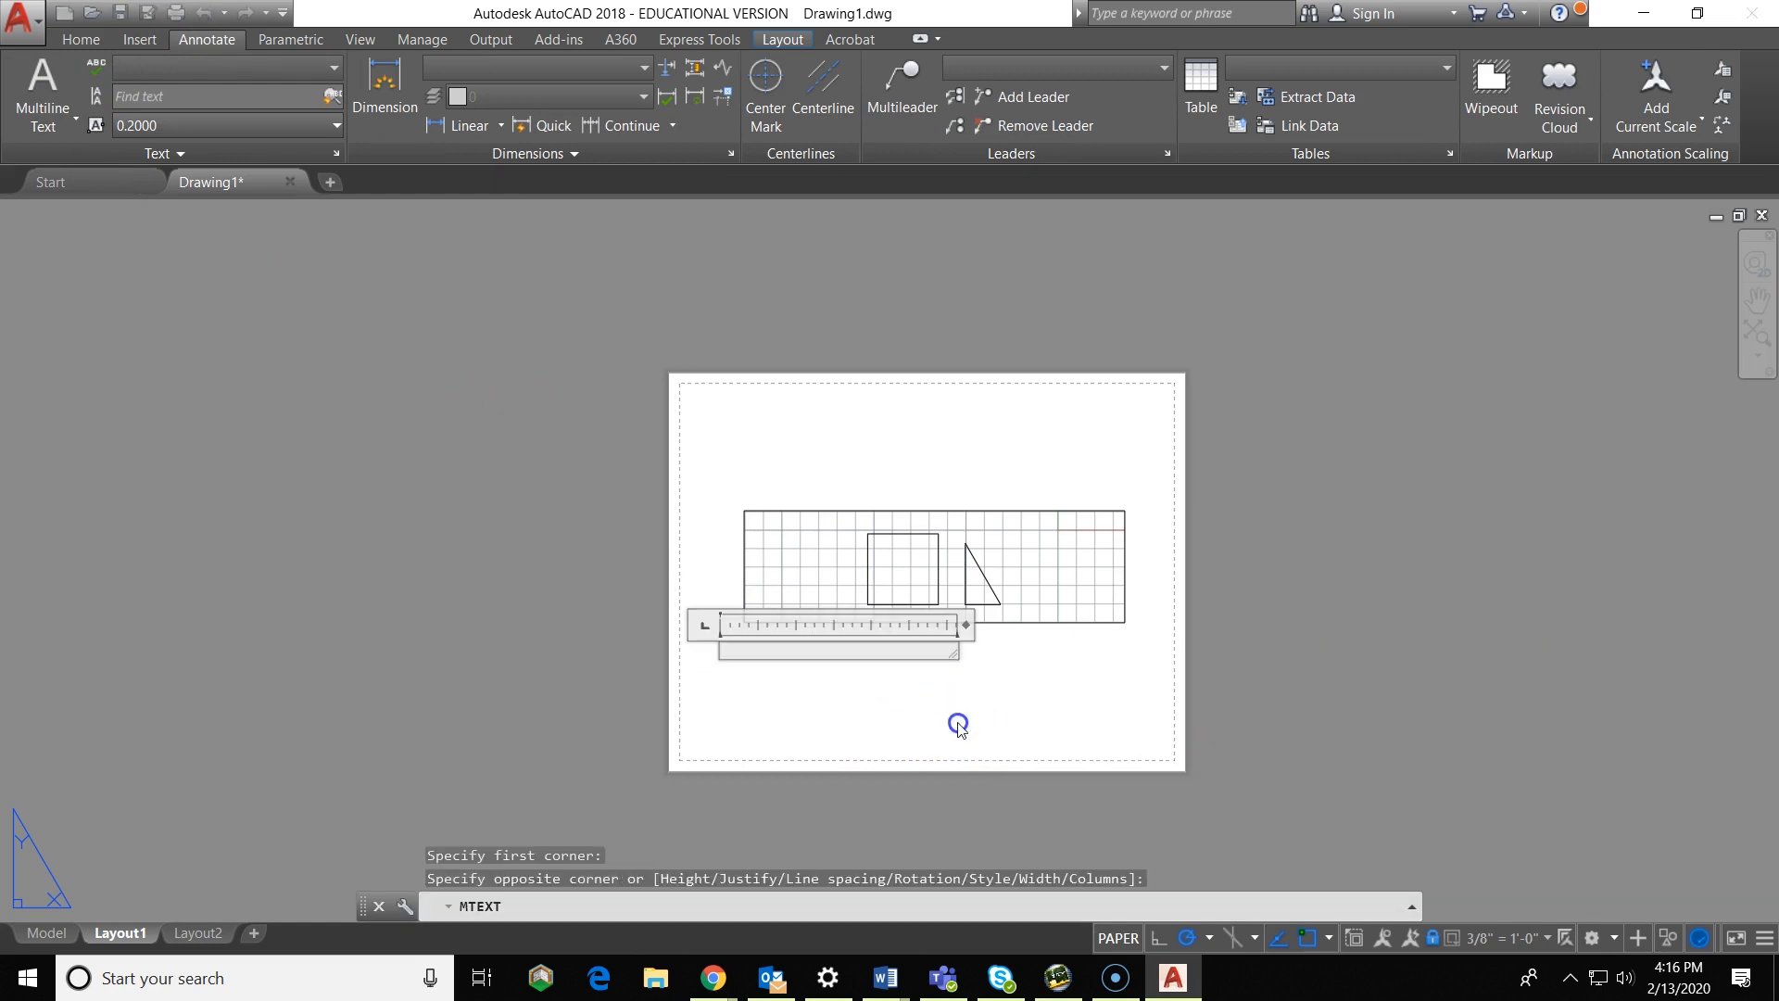
type("Mr. Aguirre")
key("Return")
type("2nd Period")
key("Return")
type("2/13/2020")
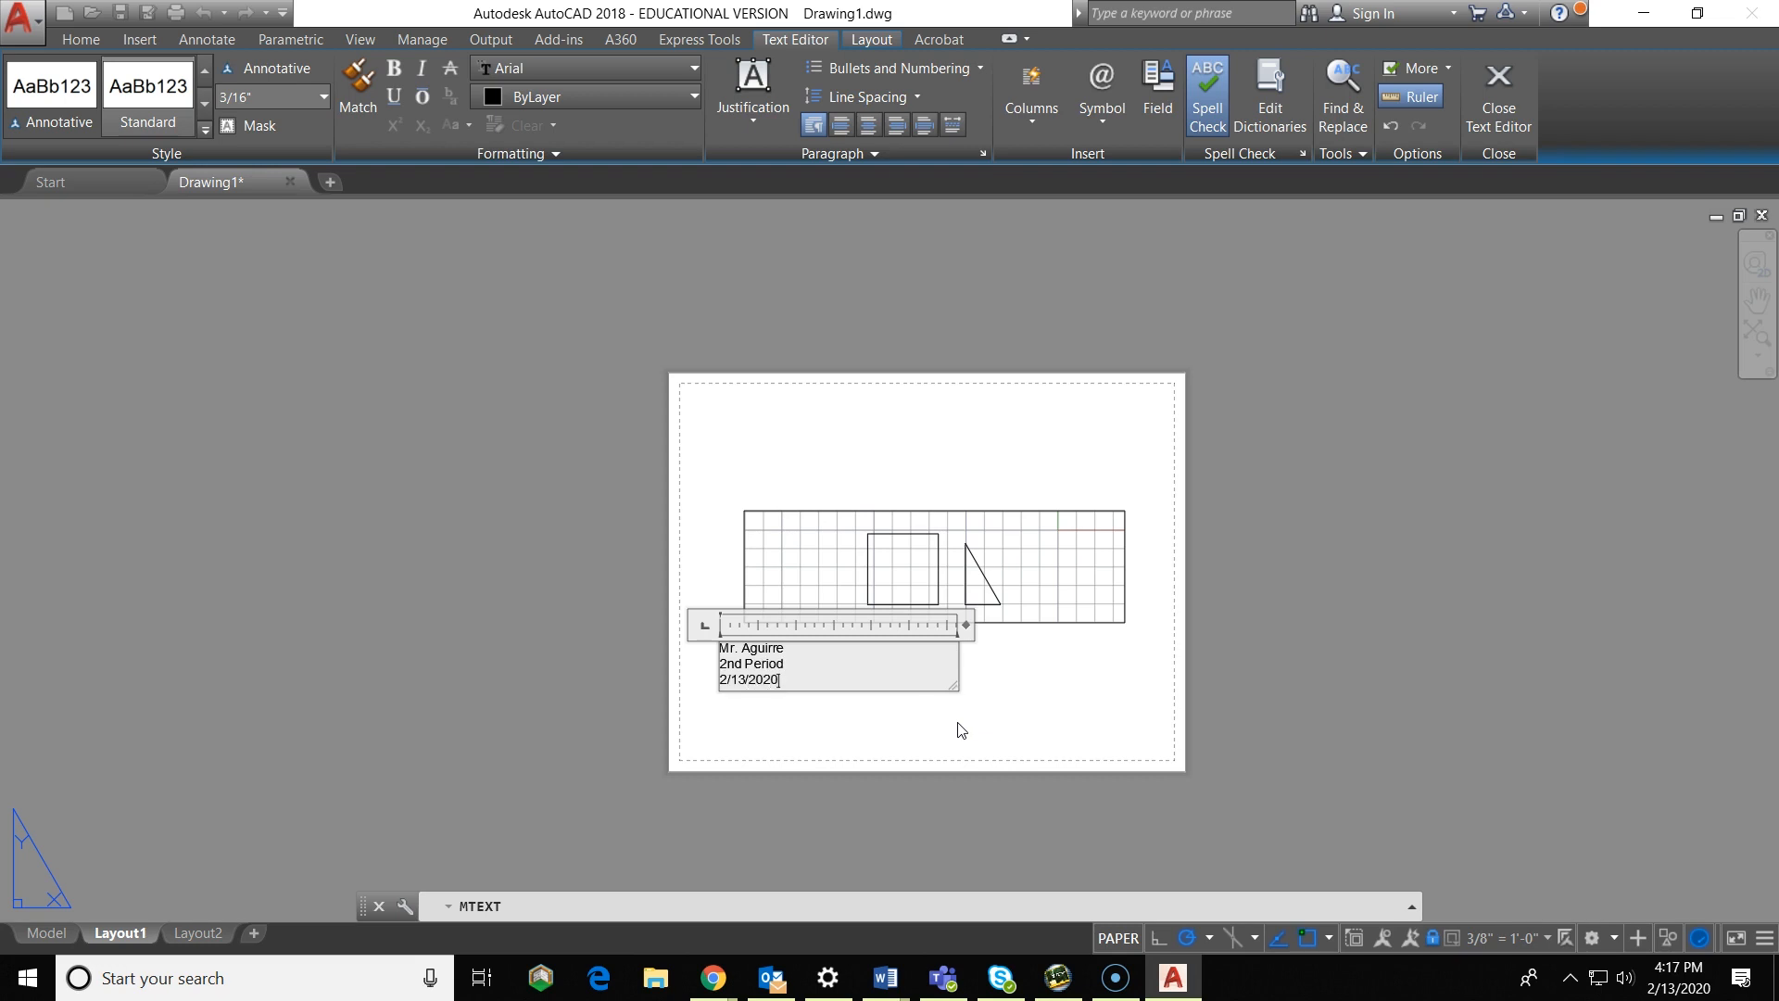
left_click(995, 755)
left_click(750, 662)
left_click(719, 641)
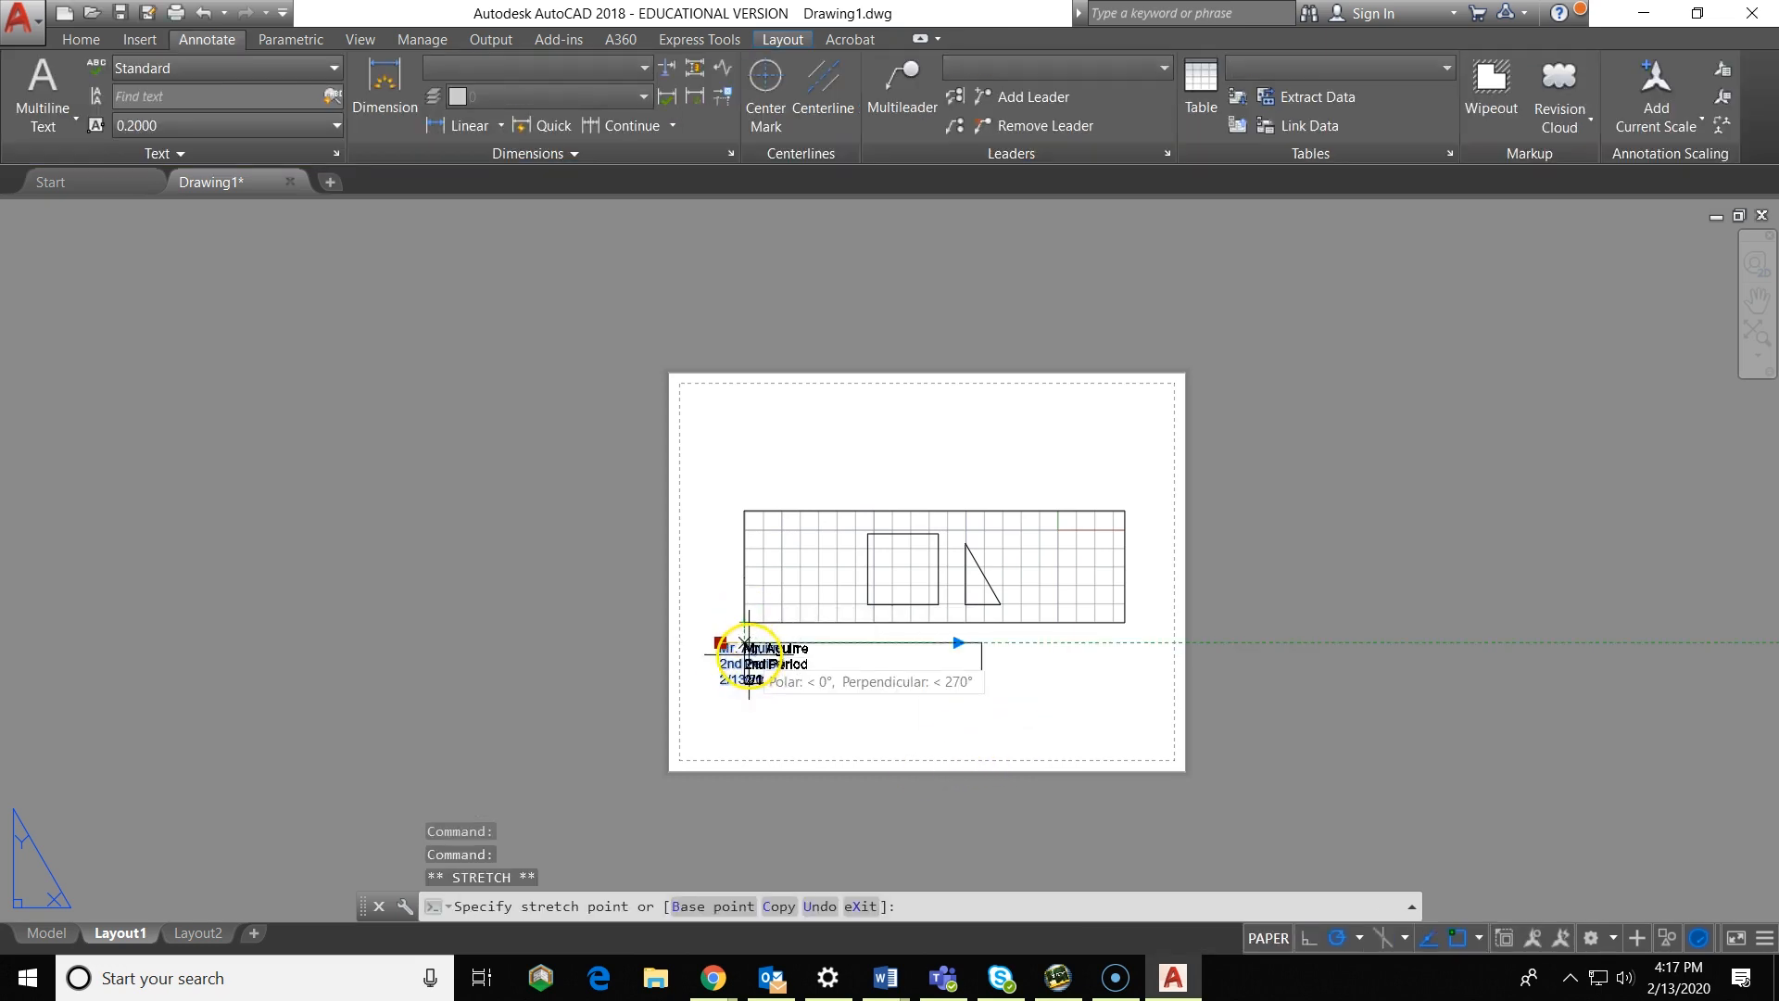
Step: Add the multiline text "Scale = 3/8" = 1'-0"" below the right part of the viewport
left_click(43, 88)
left_click(977, 652)
left_click(1126, 679)
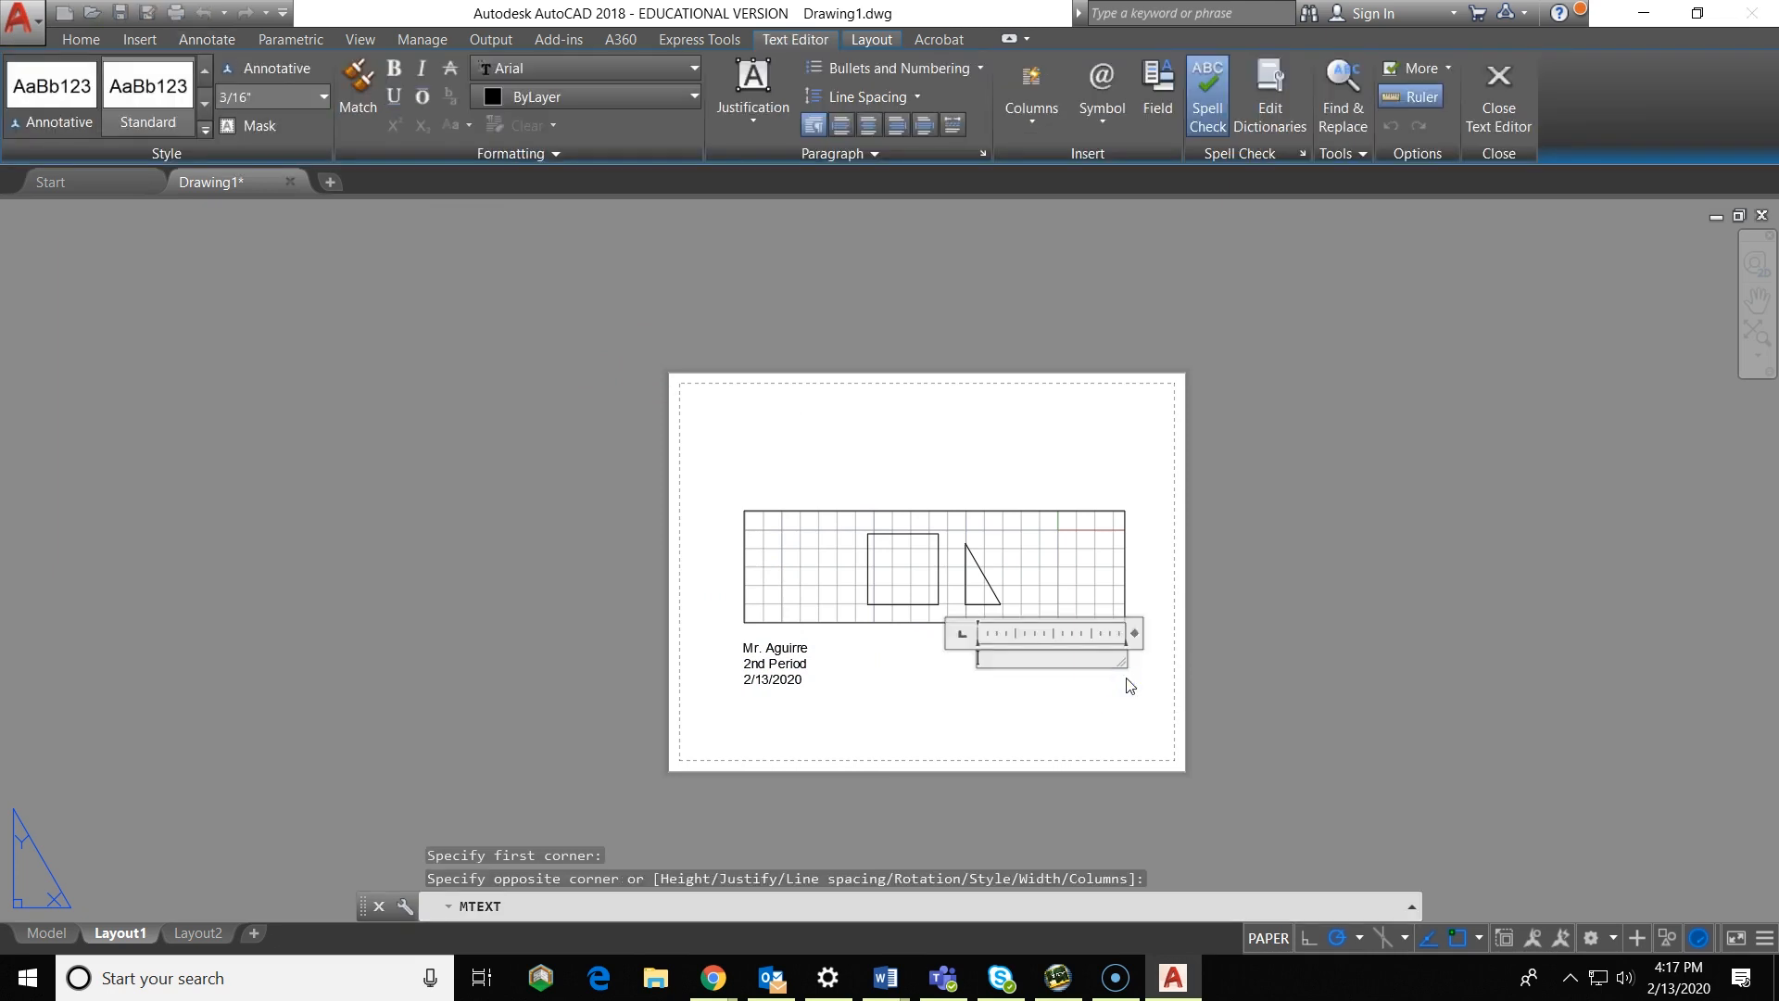
type("Scale = 3/8")
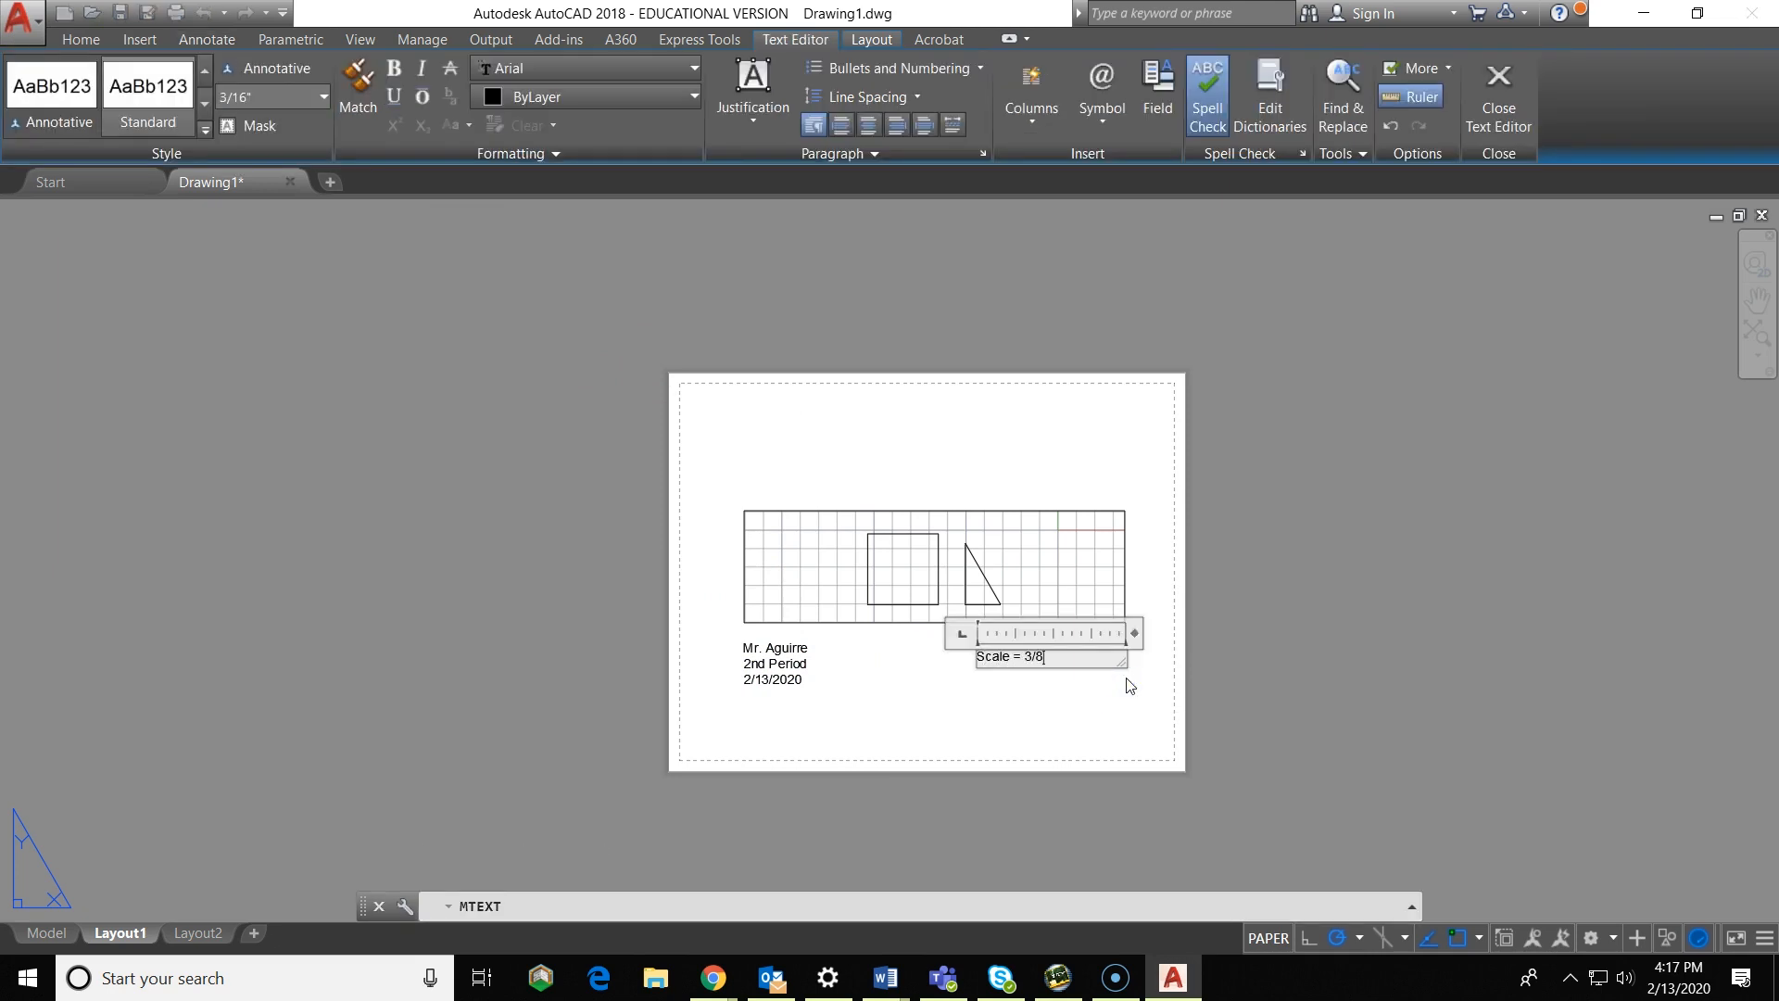
type("\" = 1'-0")
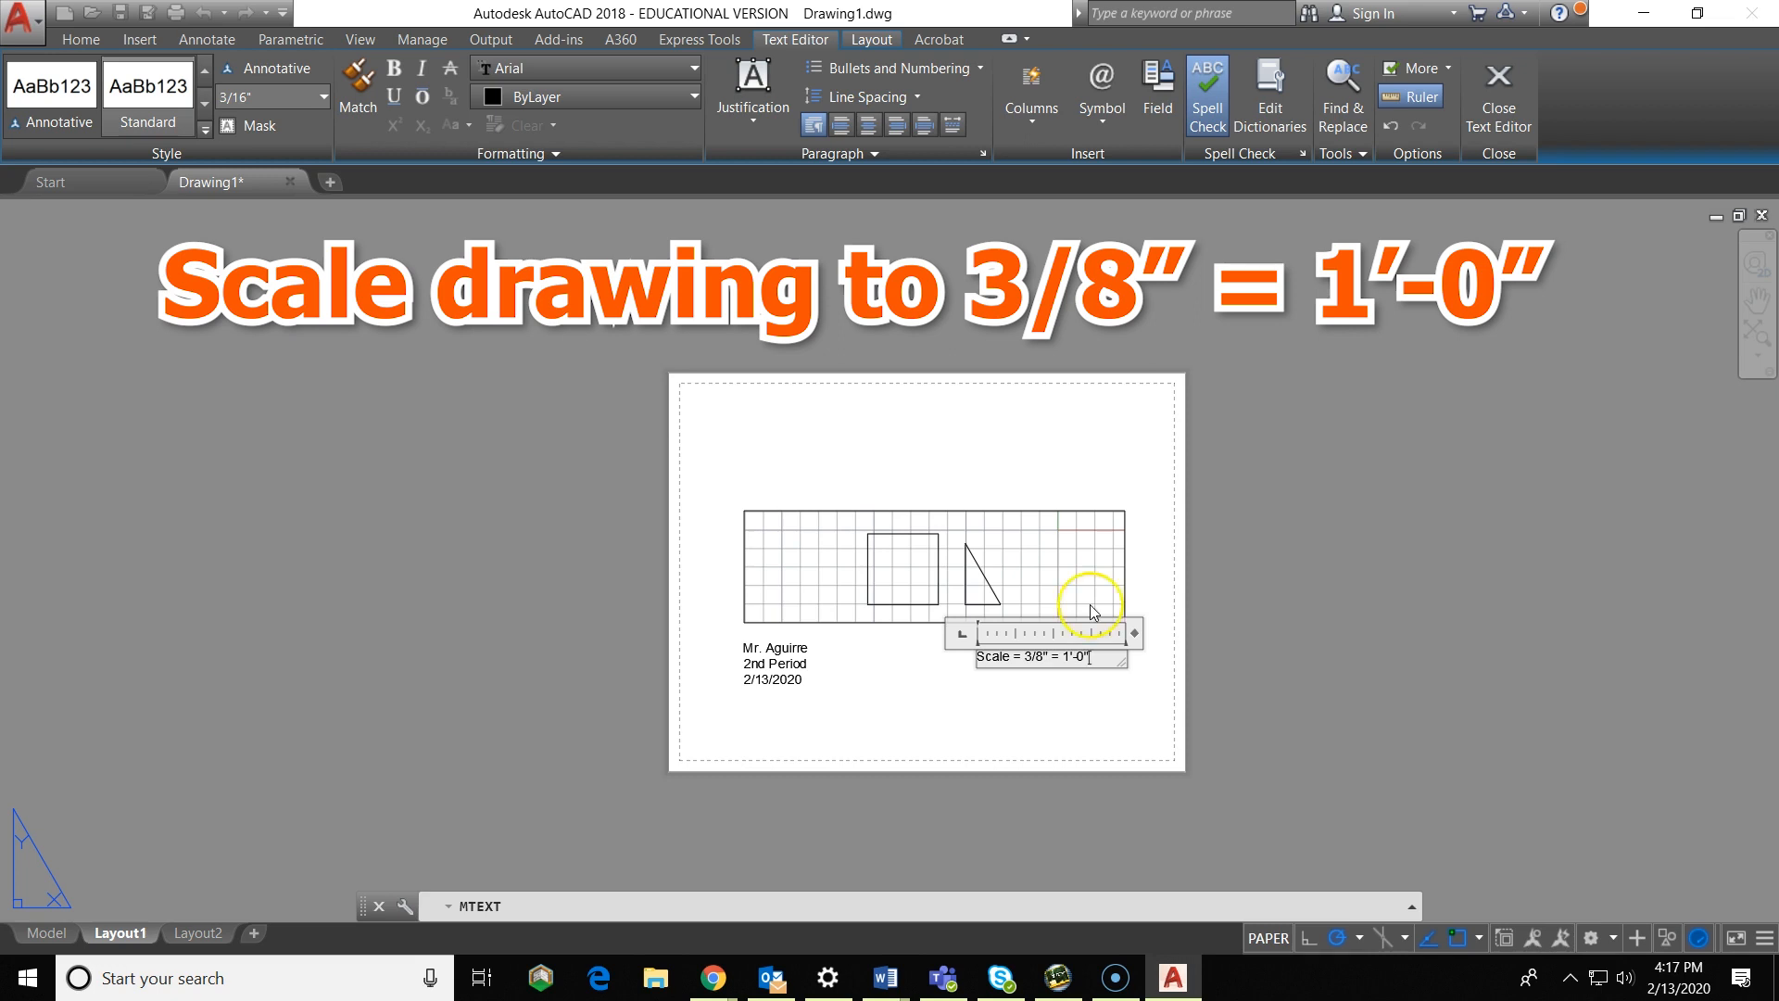
left_click(1090, 613)
Step: Move the scale note slightly down and right so it ends near the viewport's right edge
left_click(1007, 656)
left_click(977, 651)
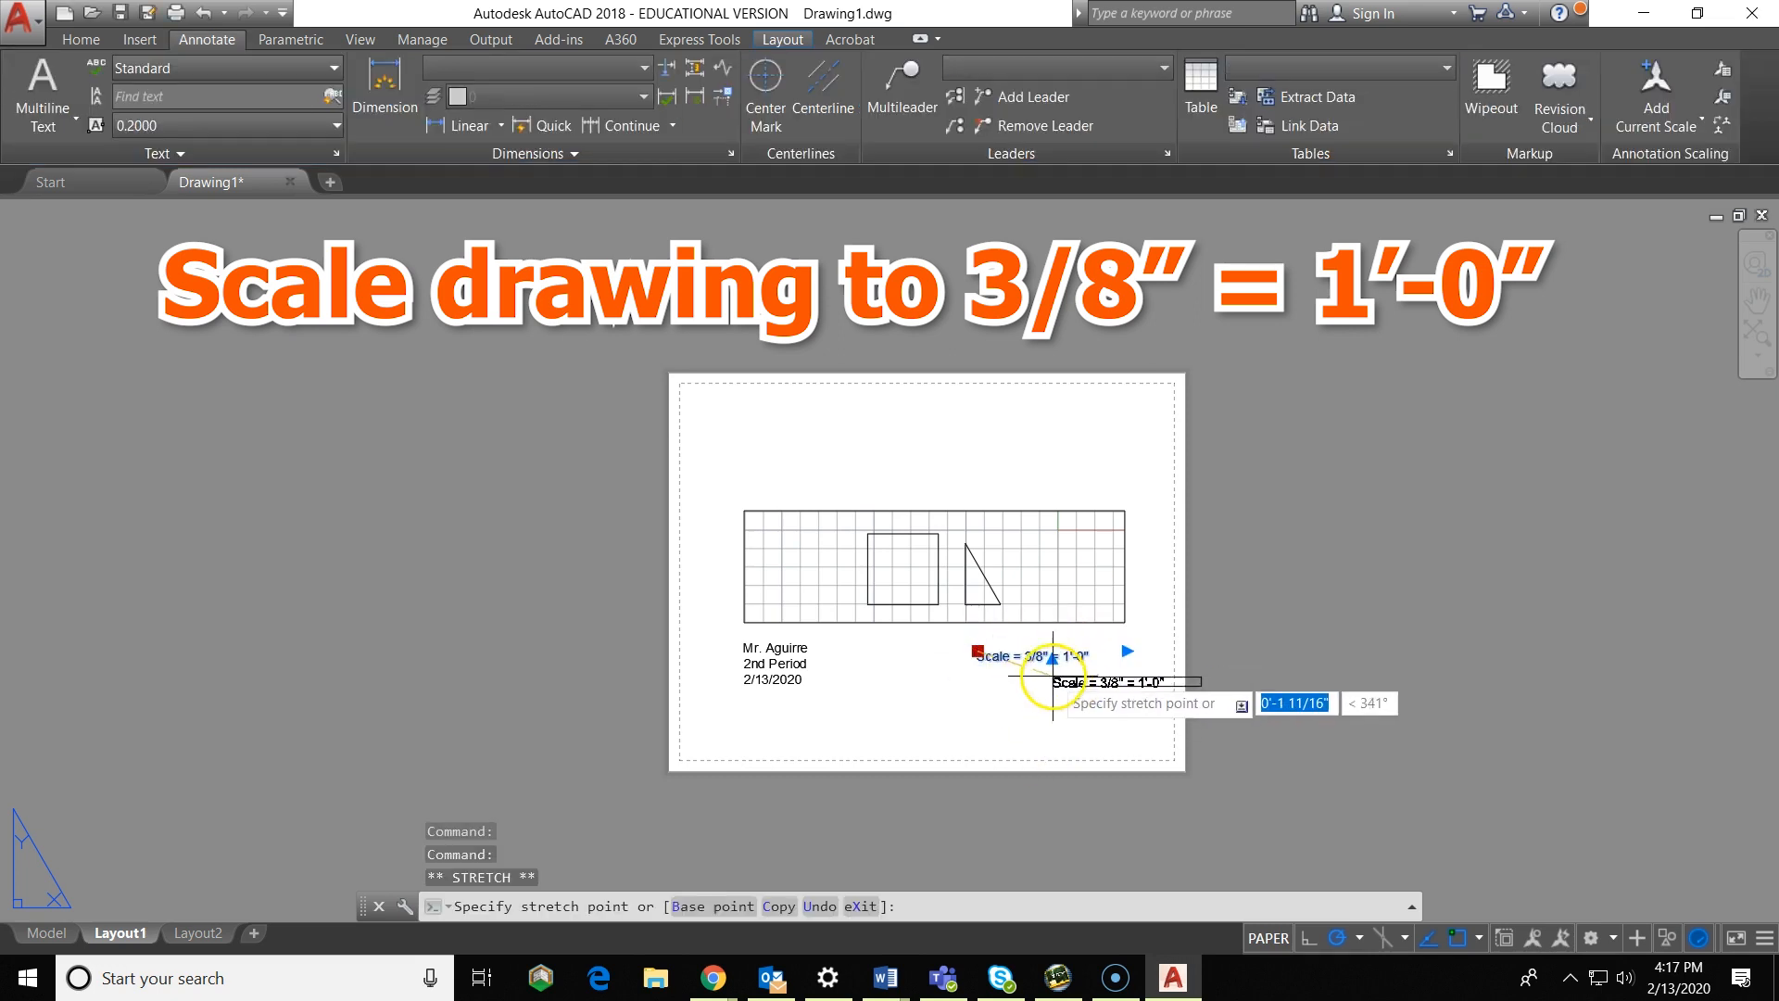
left_click(1015, 670)
key("Escape")
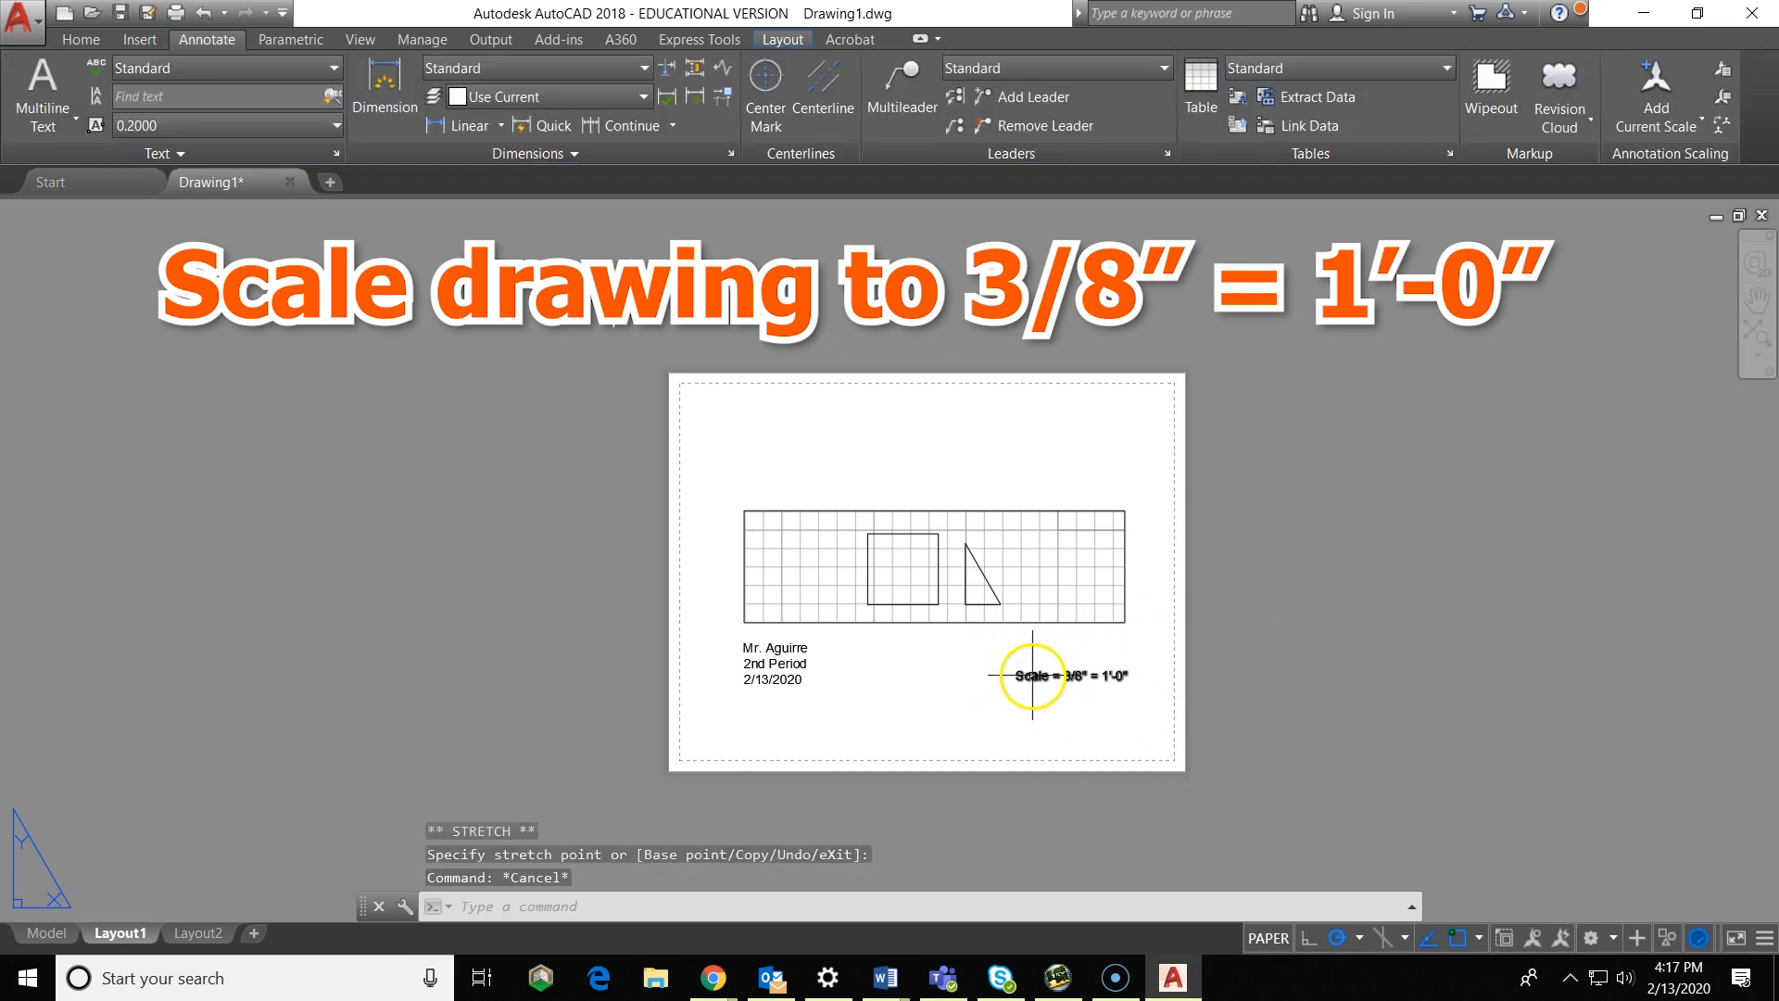
Step: Add the multiline text title "ASSIGNMENT 1" above the viewport and move it to the middle, just over the viewport
scroll(1030, 667, "up", 3)
left_click(43, 85)
left_click(705, 323)
left_click(1102, 383)
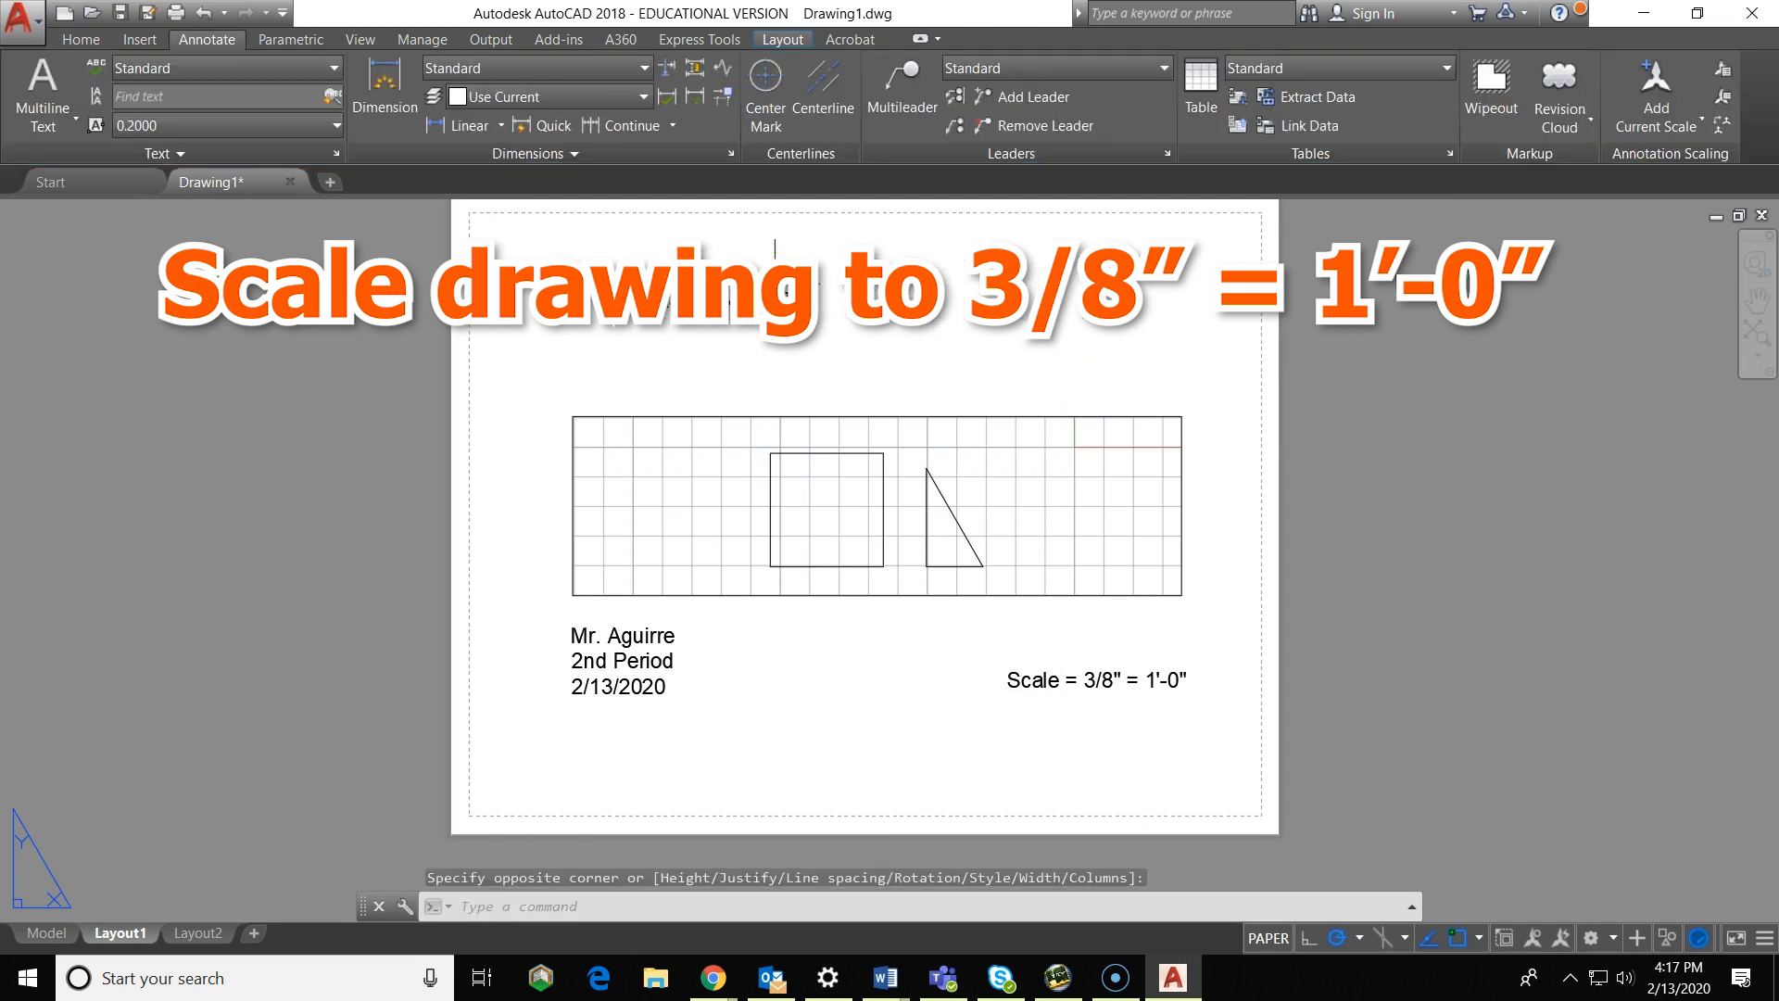
left_click(655, 291)
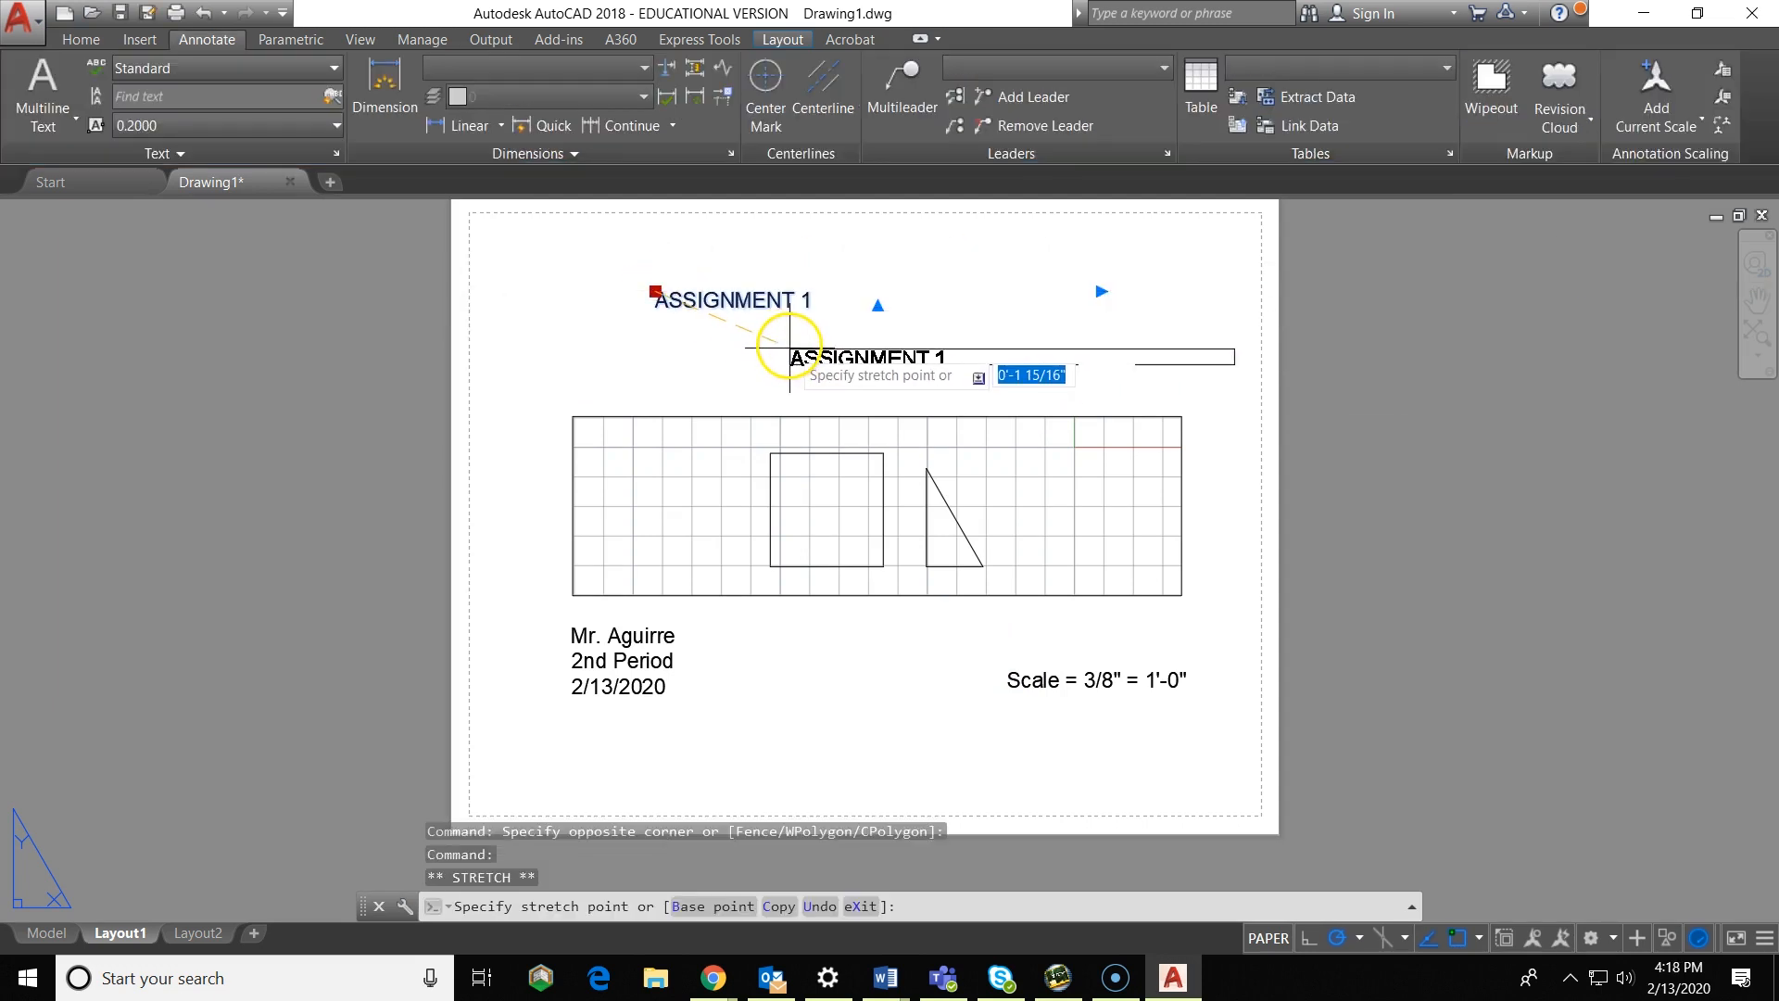
left_click(788, 346)
key("Escape")
Step: Dimension the square's left side, placing the dimension line to its left
scroll(754, 528, "down", 1)
scroll(849, 547, "up", 1)
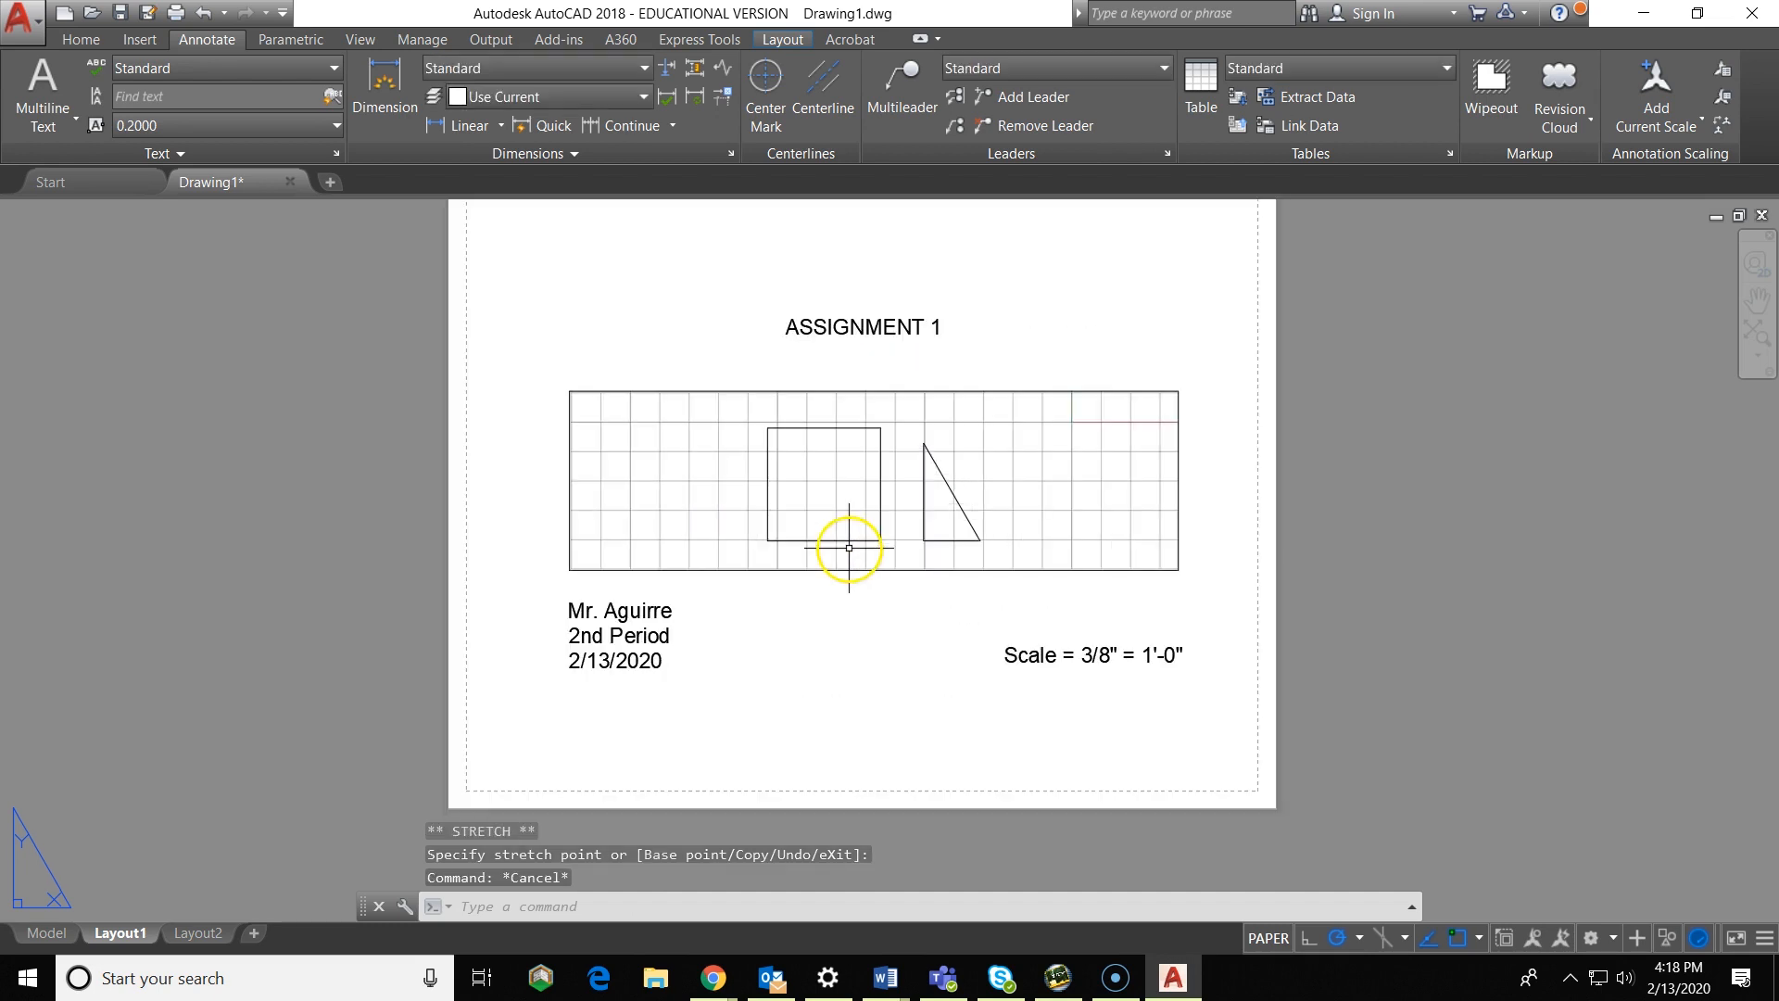
scroll(849, 548, "up", 2)
scroll(849, 547, "down", 2)
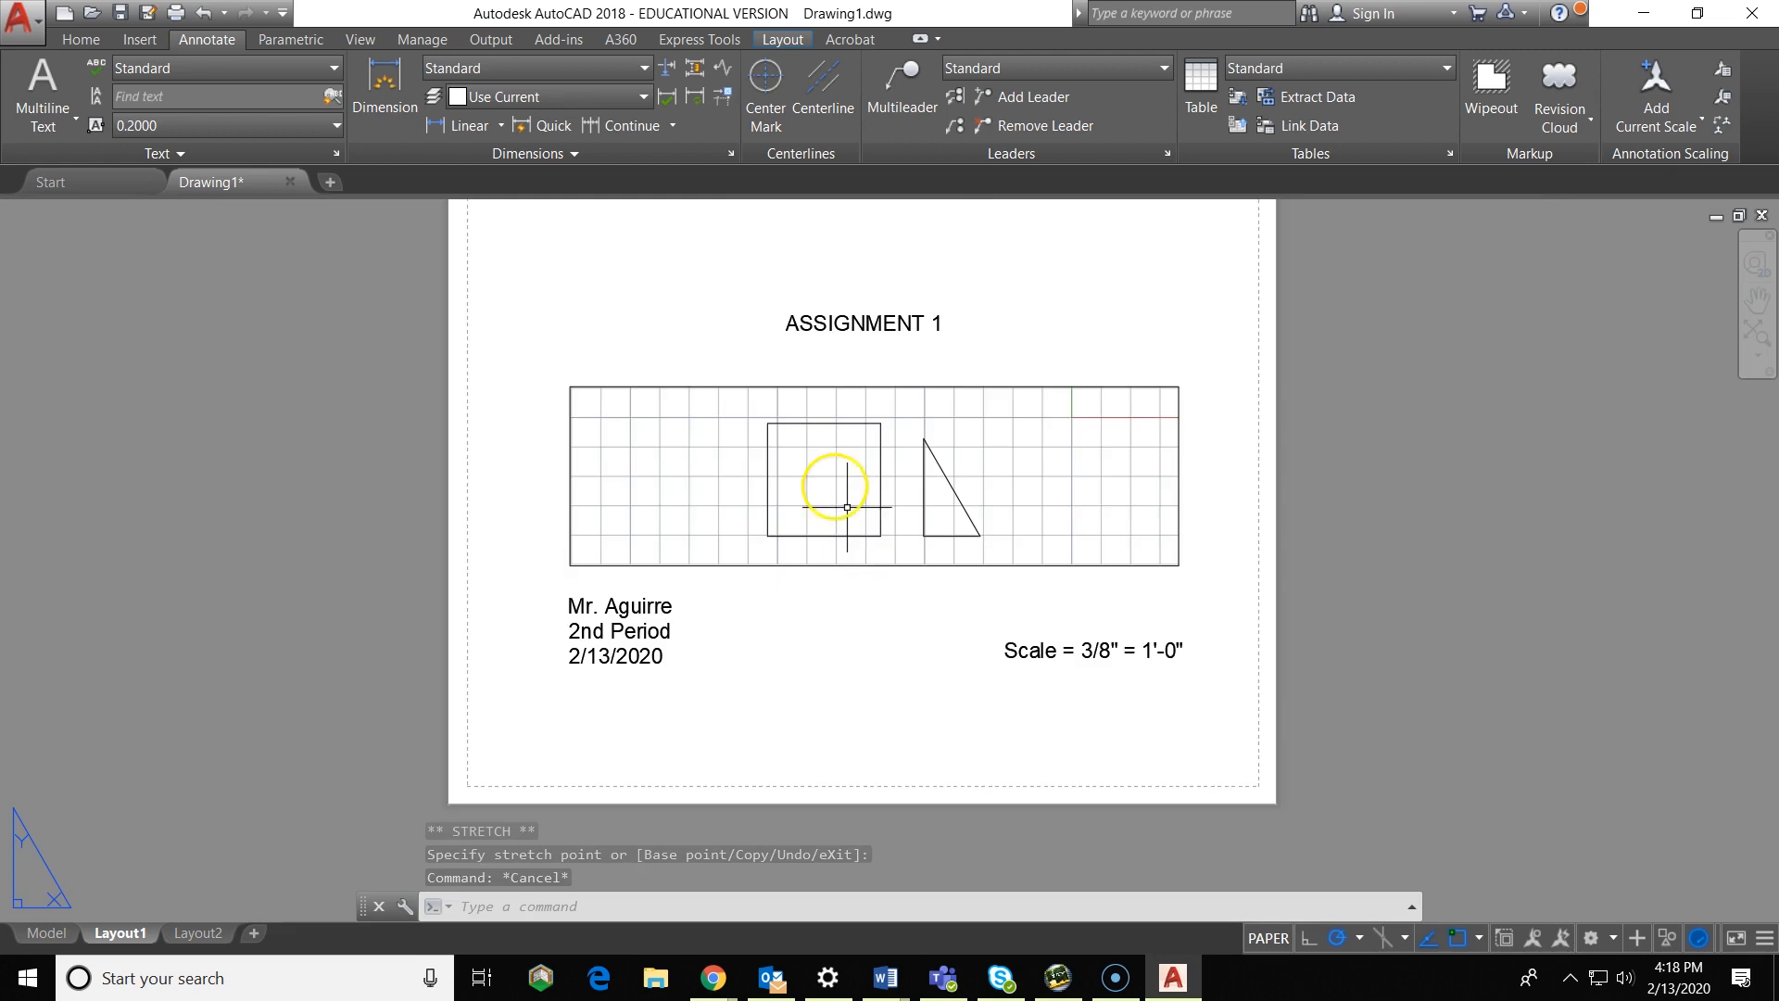
left_click(384, 88)
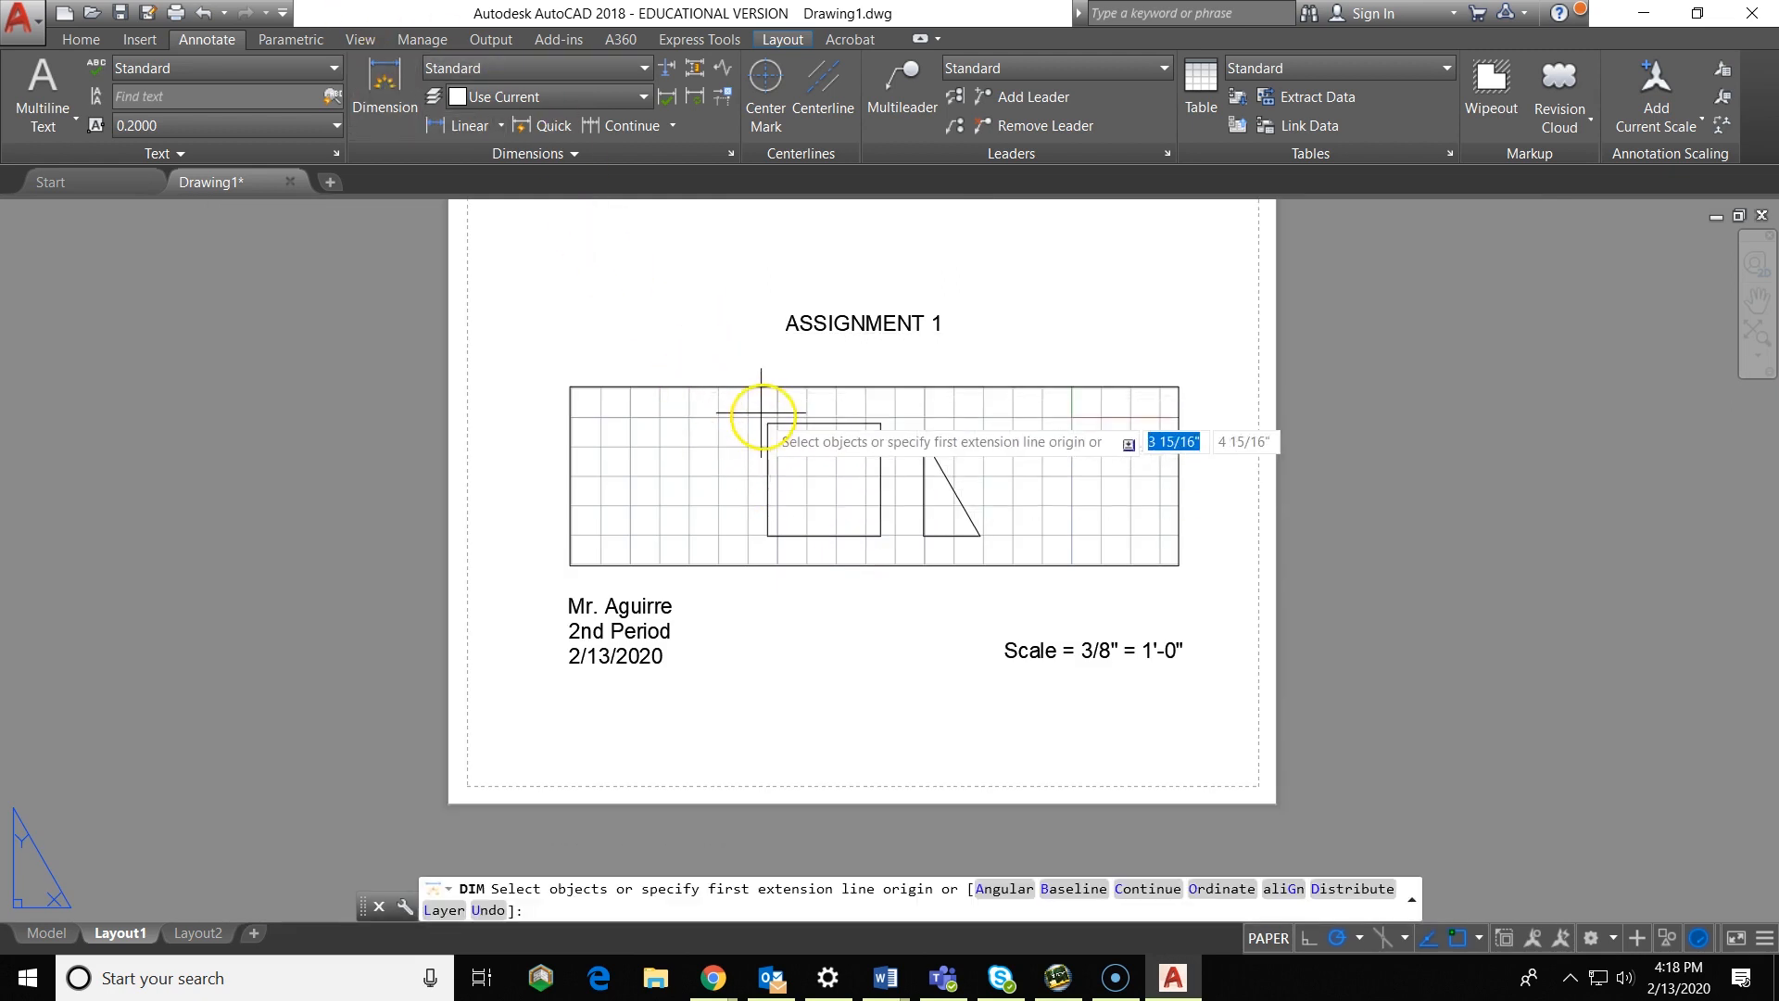
left_click(767, 423)
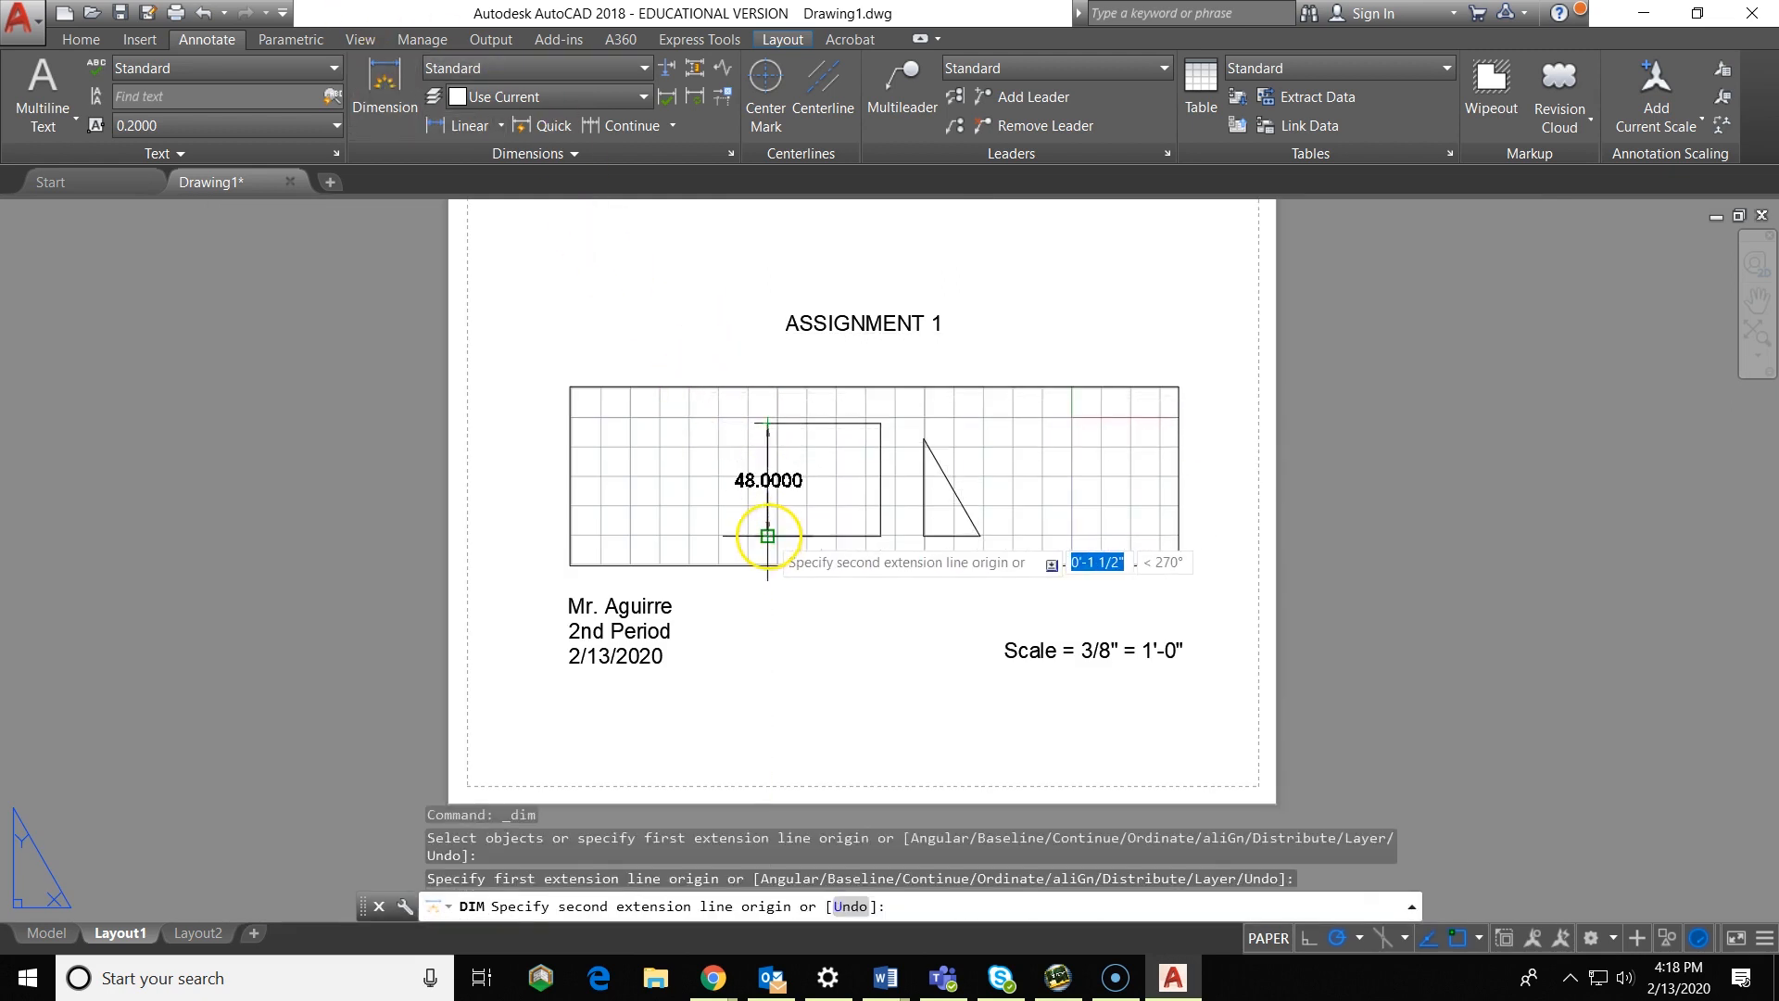
left_click(767, 535)
left_click(719, 478)
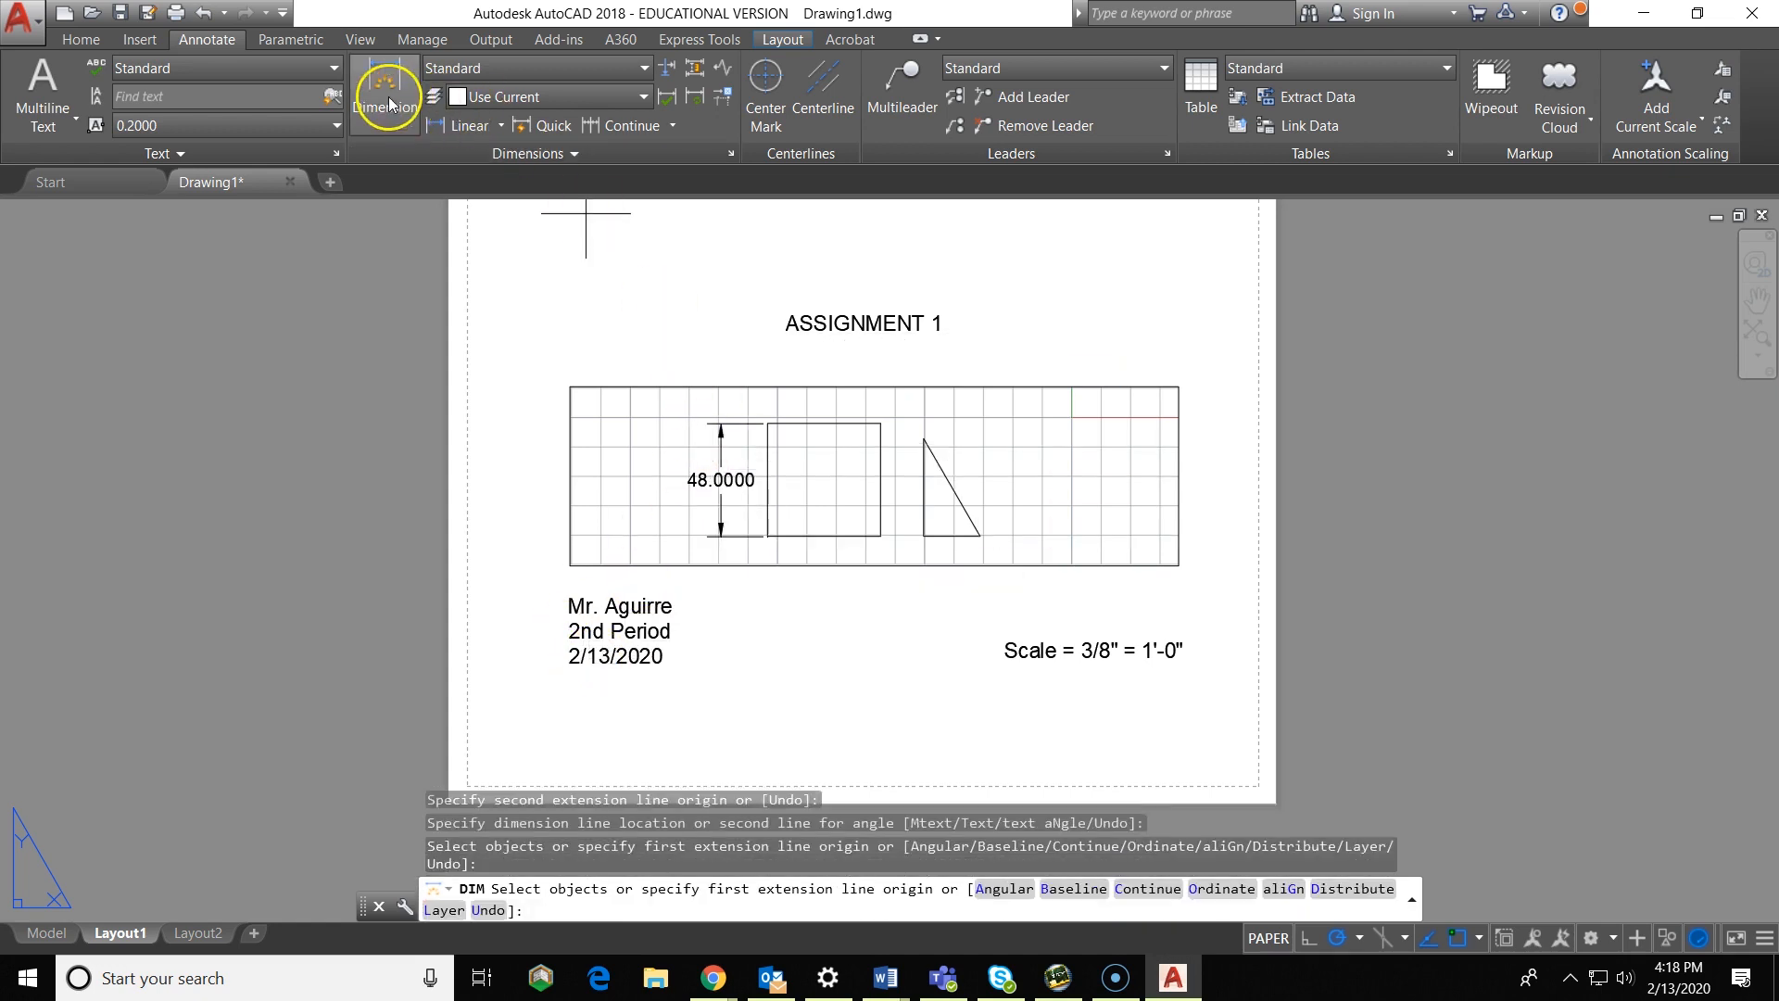
key("Escape")
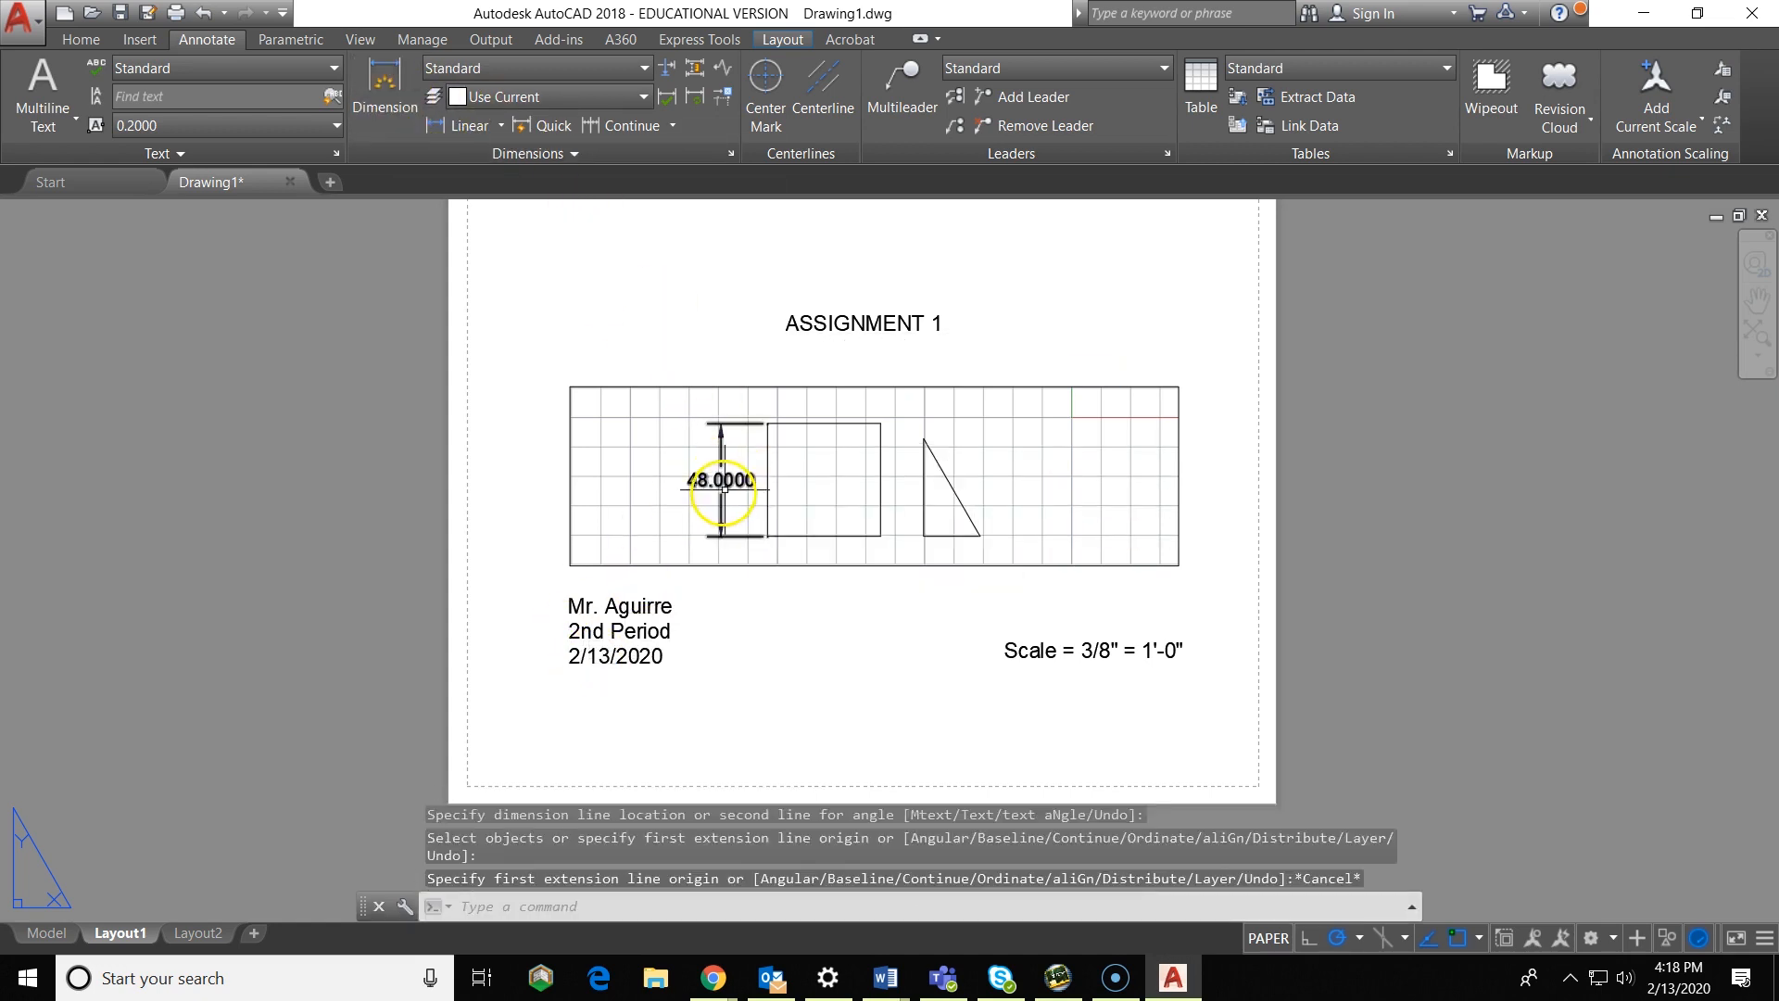
Step: Modify the Standard dimension style to use the Architectural unit format for linear dimensions and set it as the current style
left_click(721, 491)
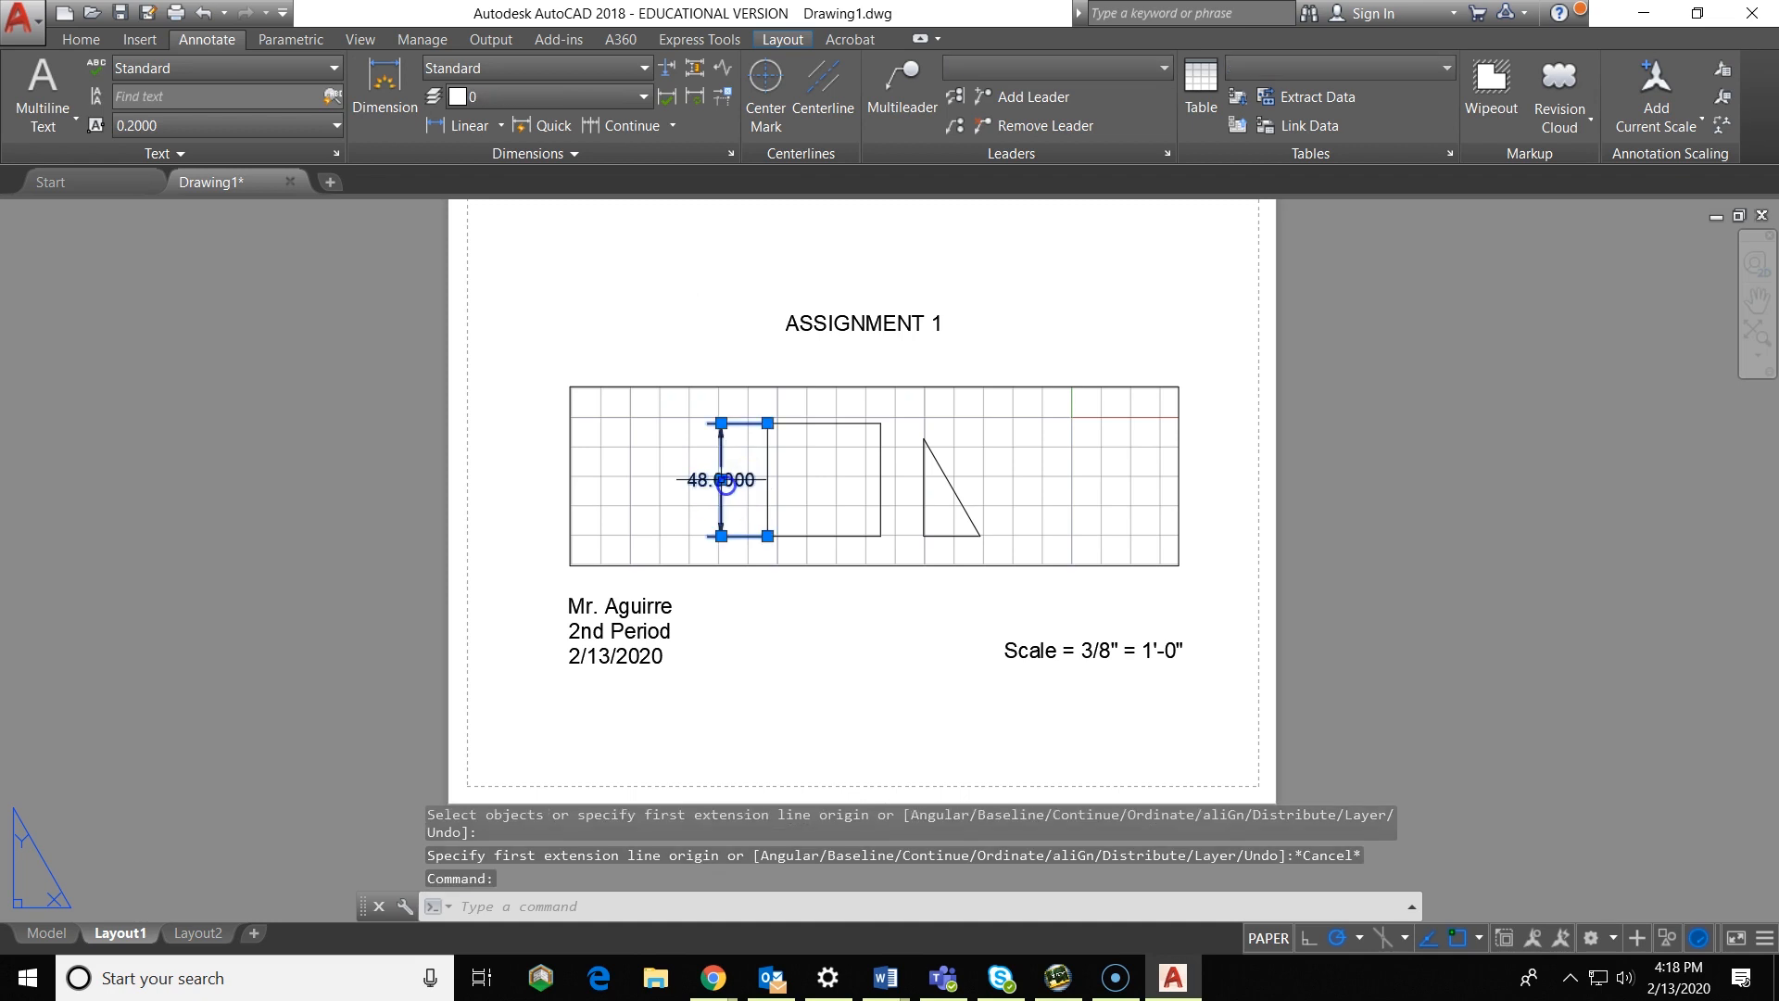
left_click(455, 71)
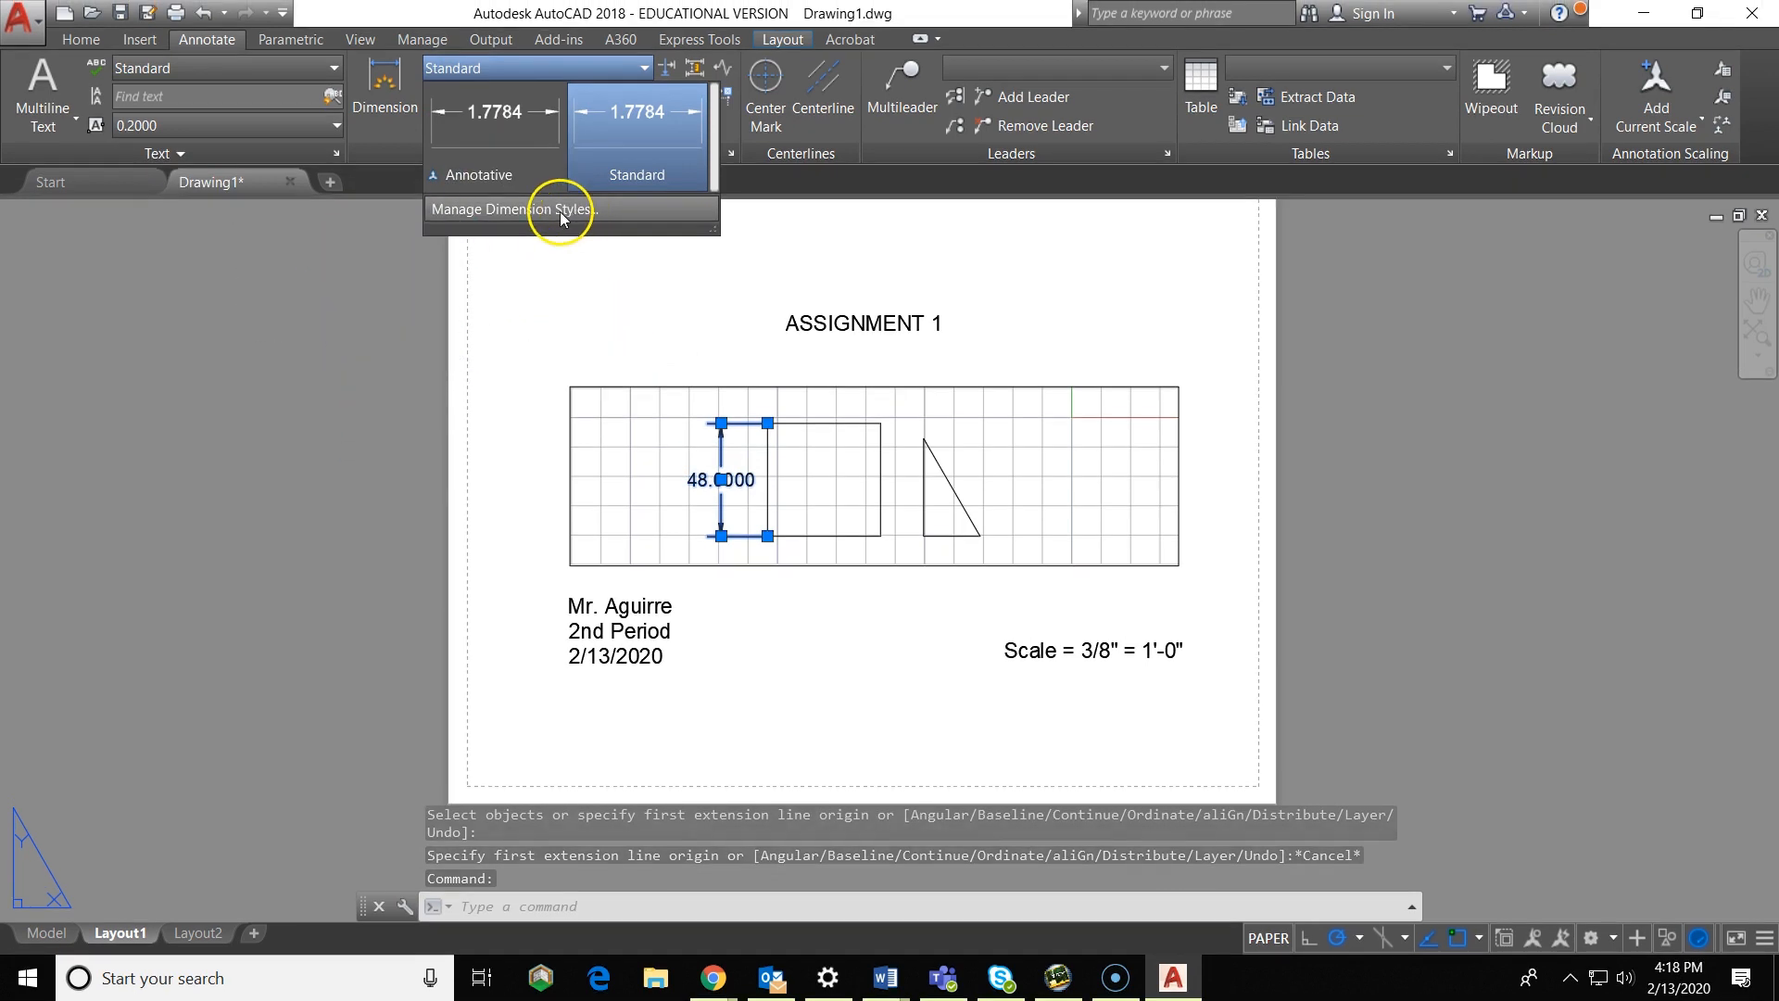
left_click(574, 205)
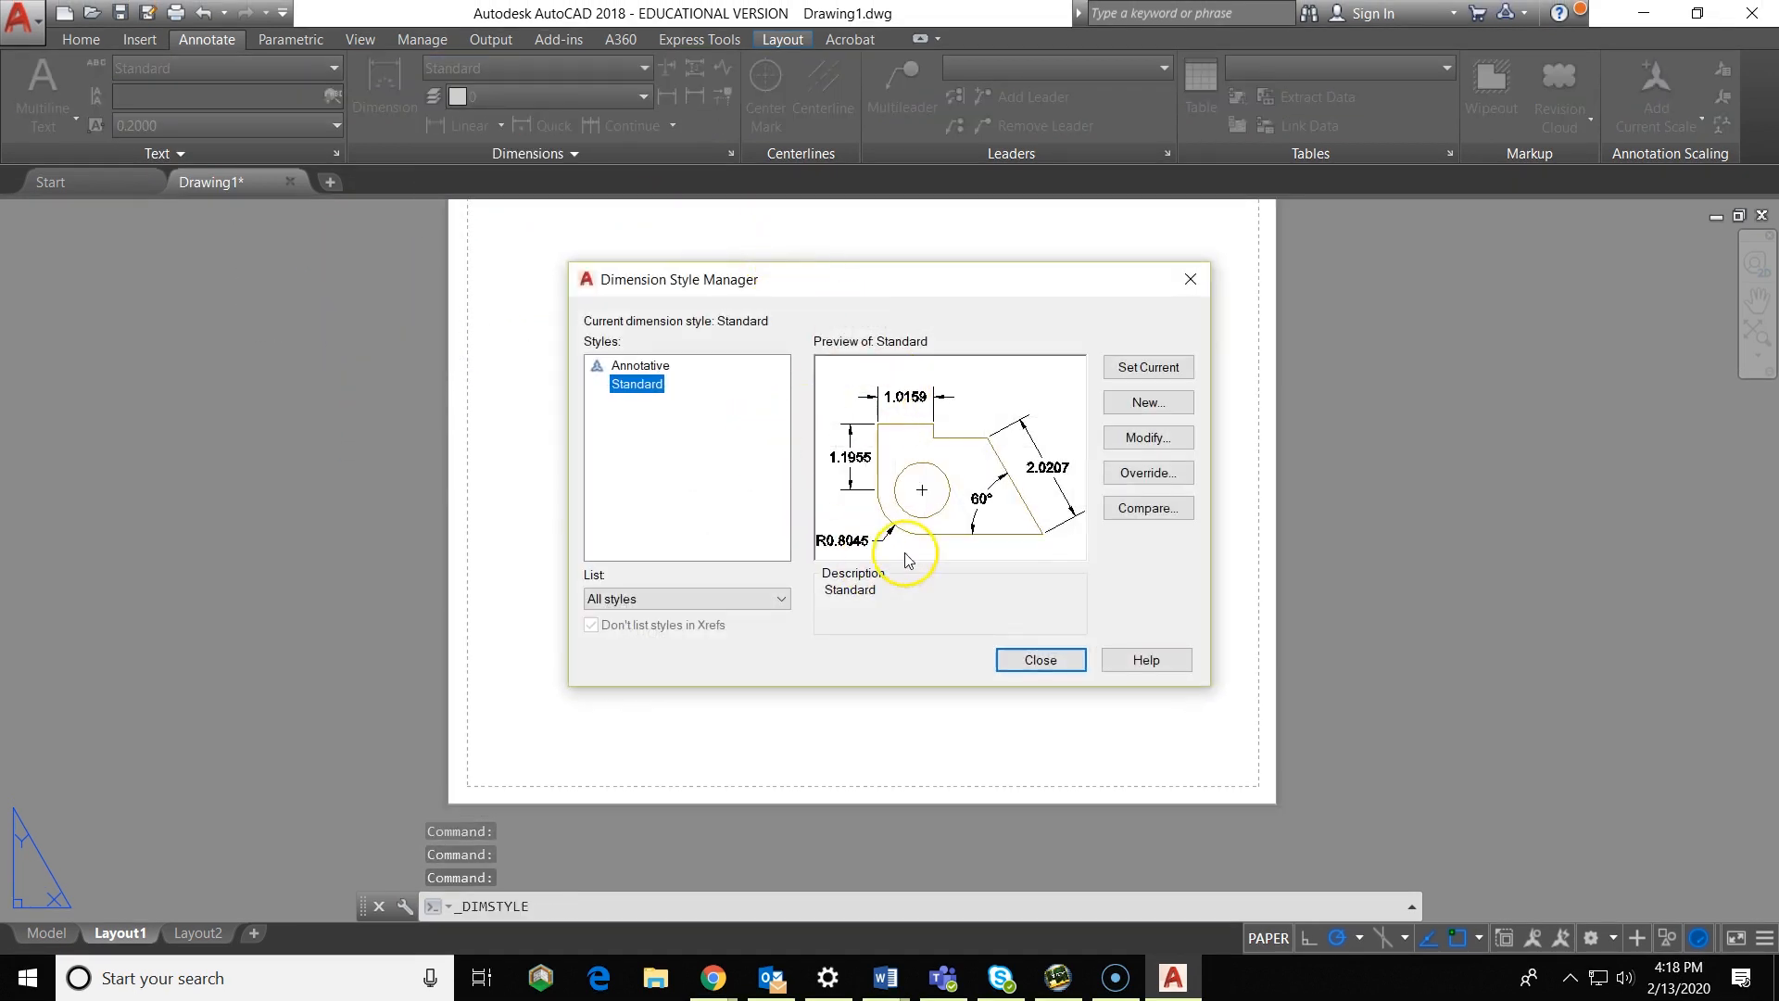
left_click(1135, 439)
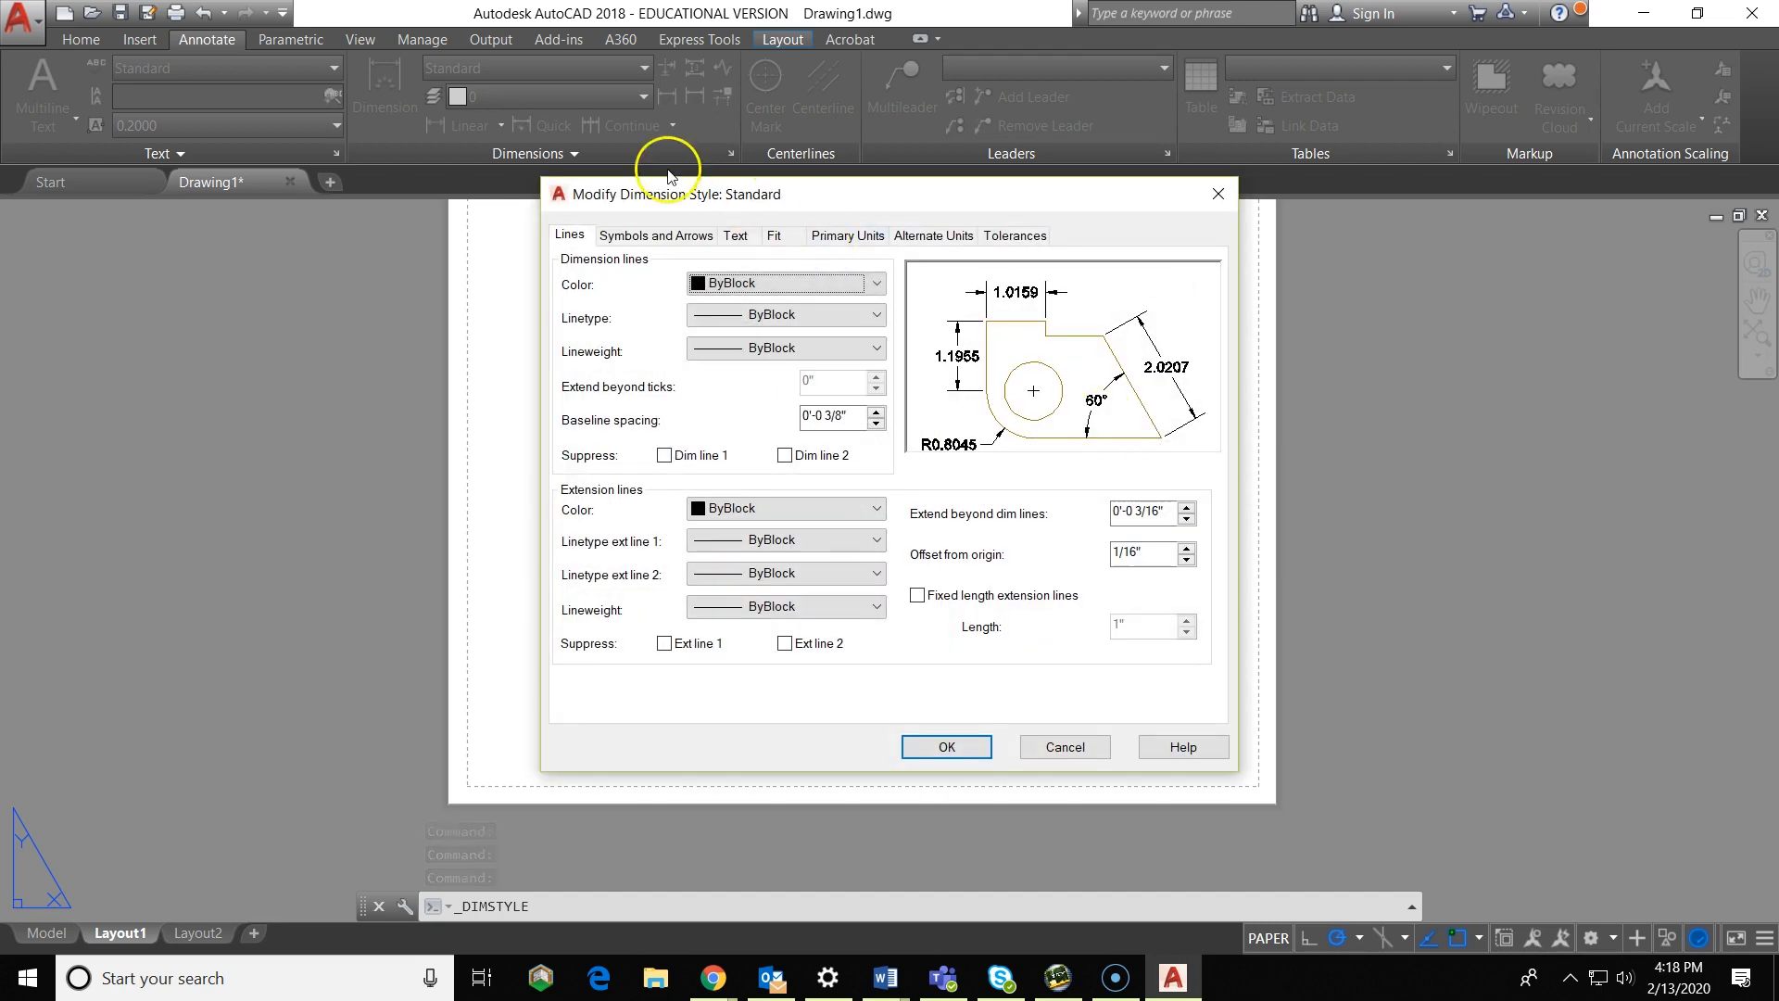
left_click(736, 237)
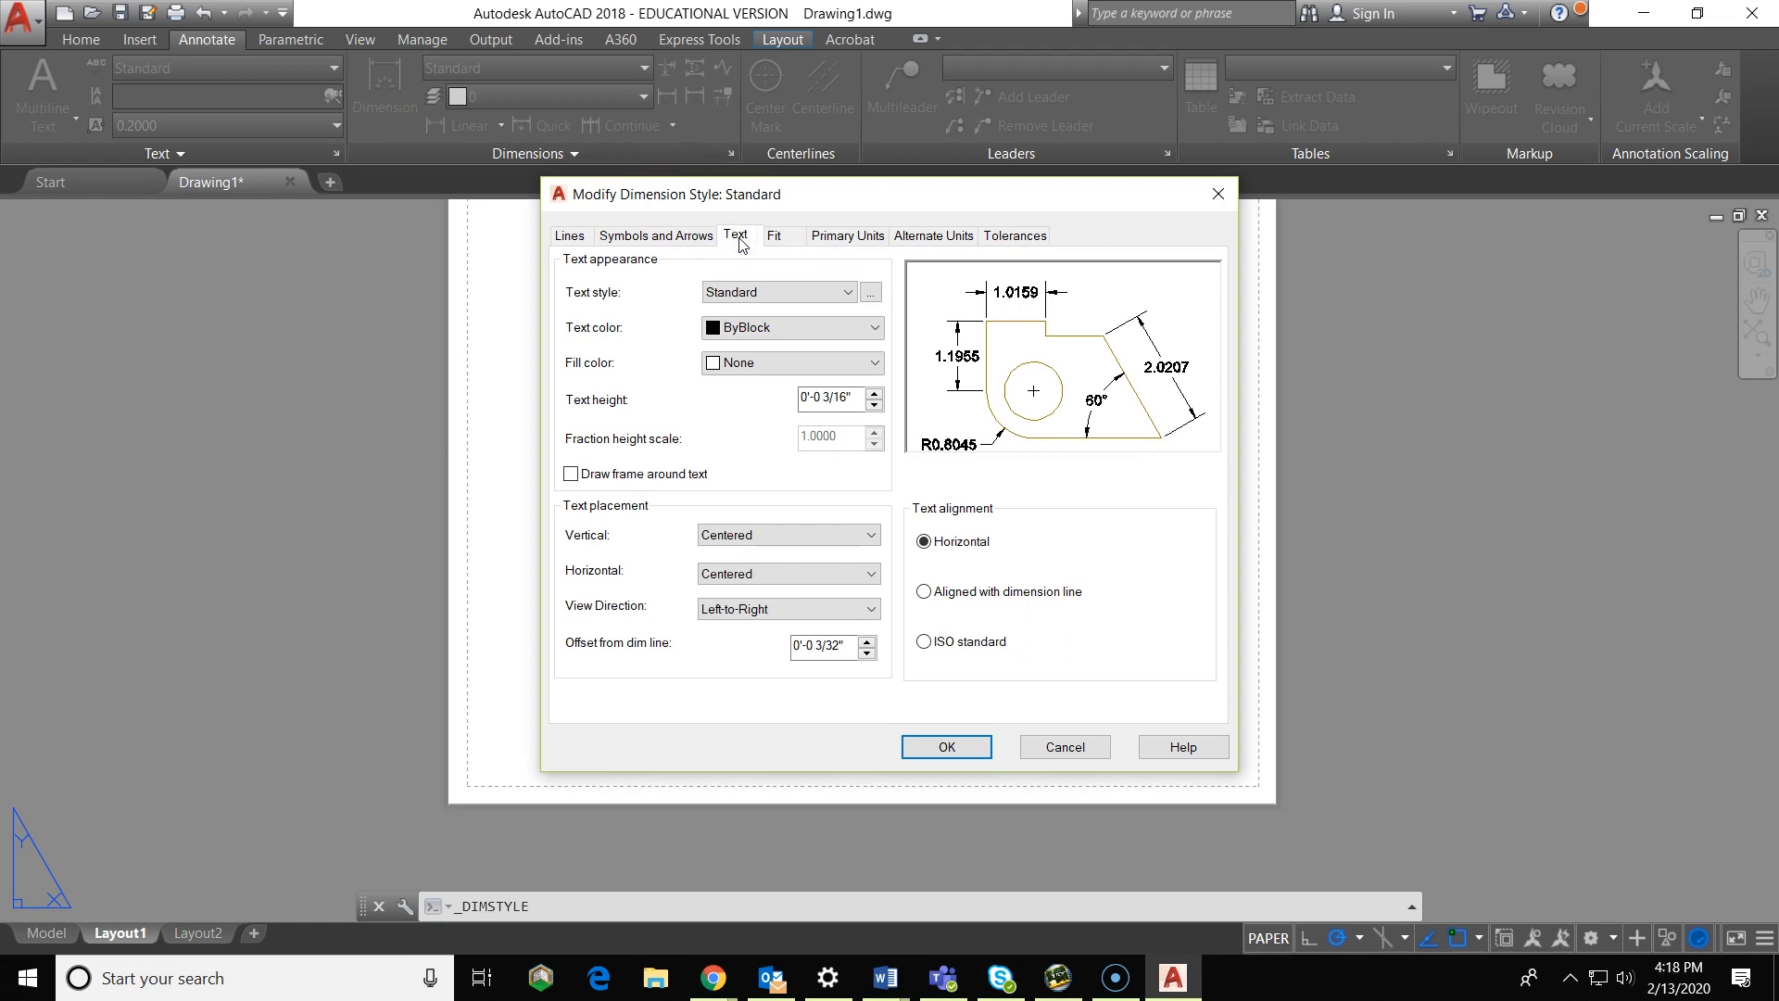
left_click(780, 239)
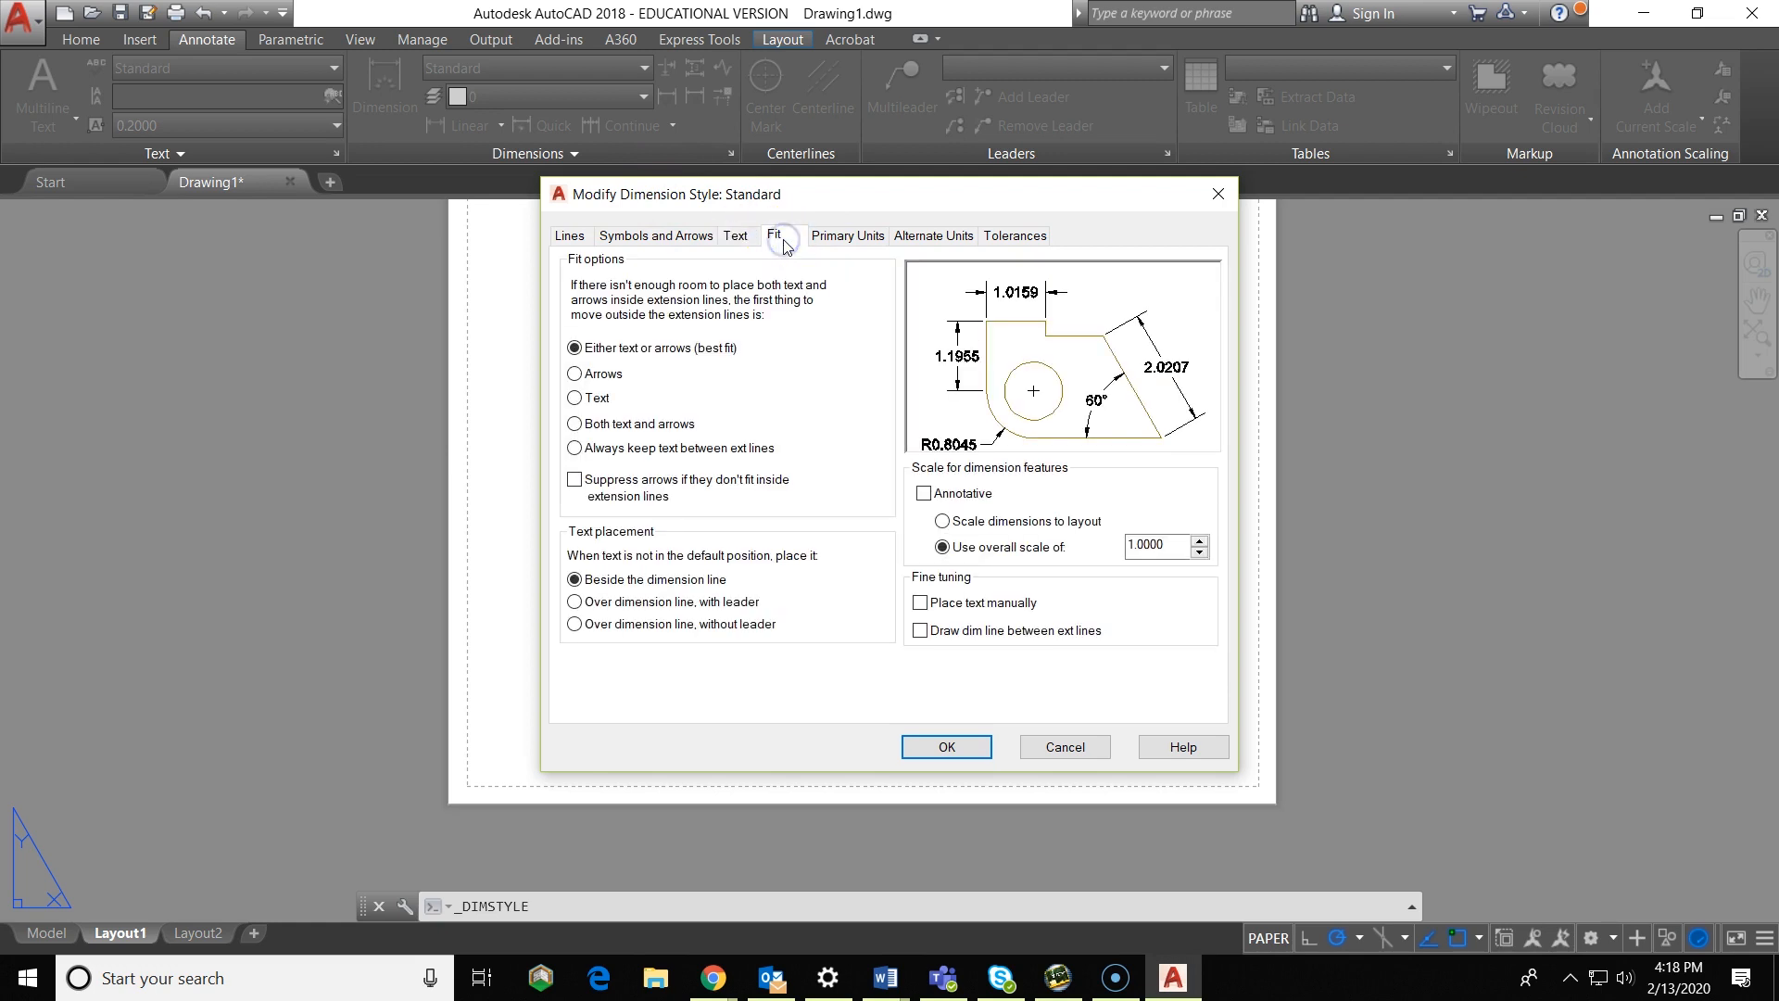
left_click(874, 239)
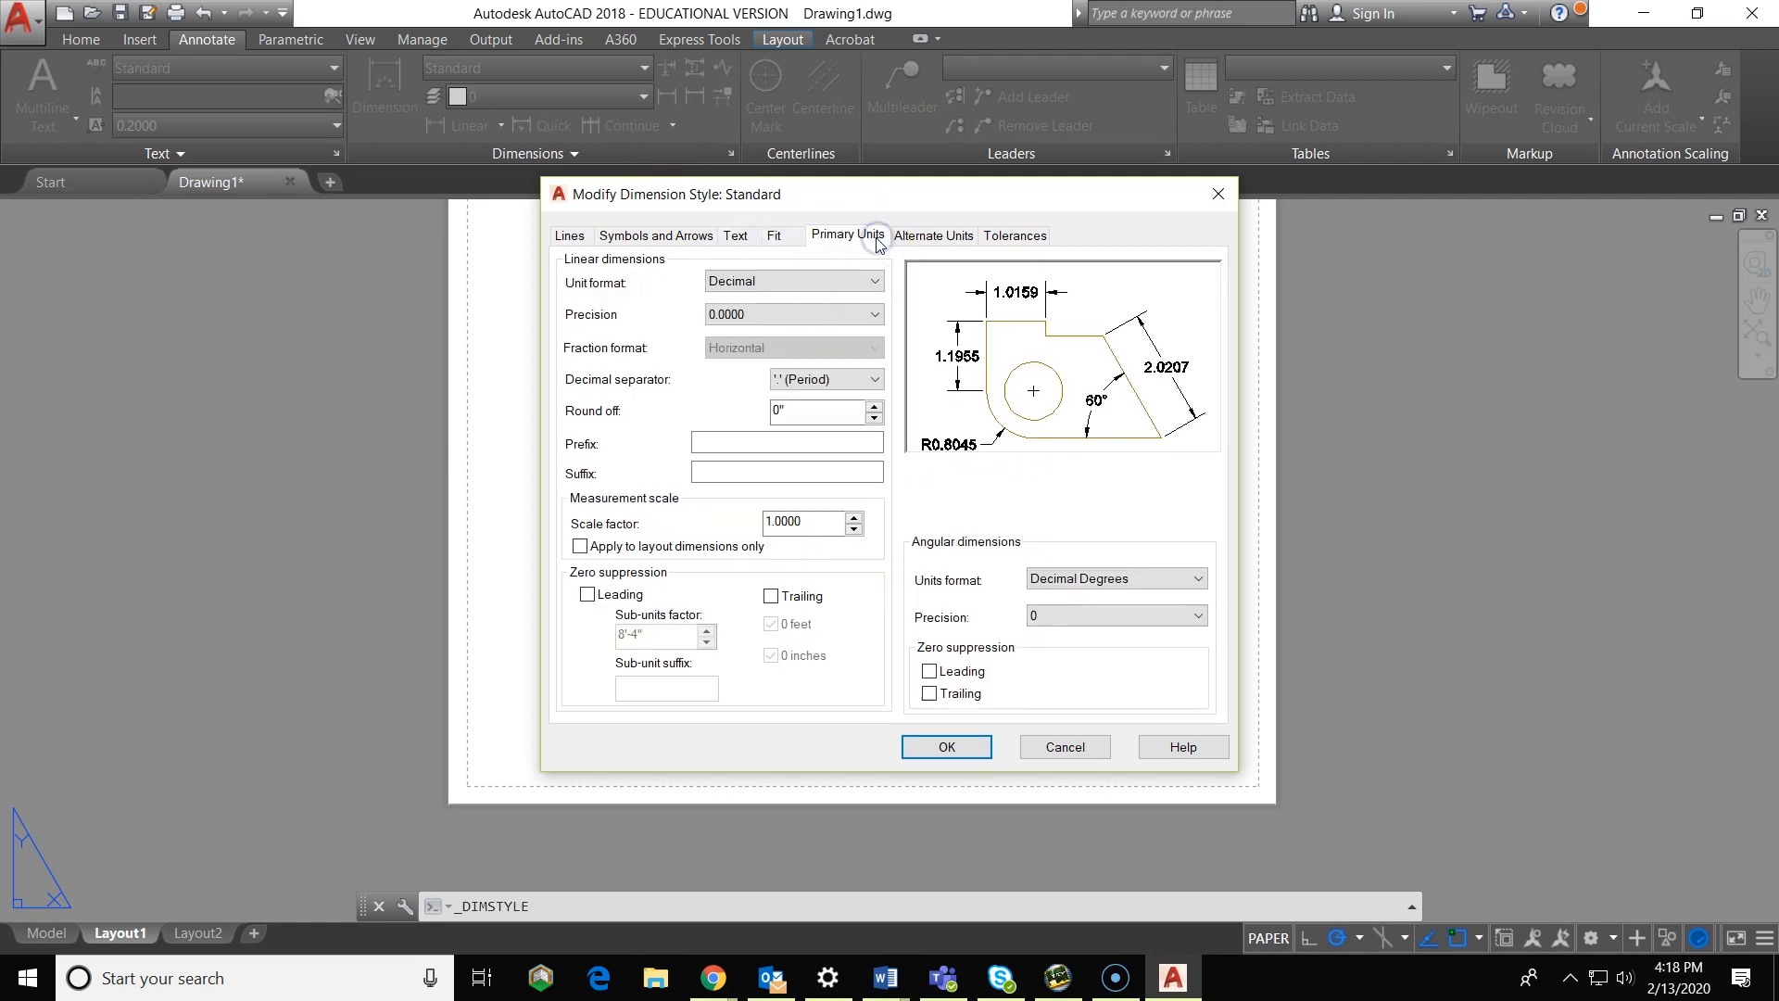
left_click(742, 282)
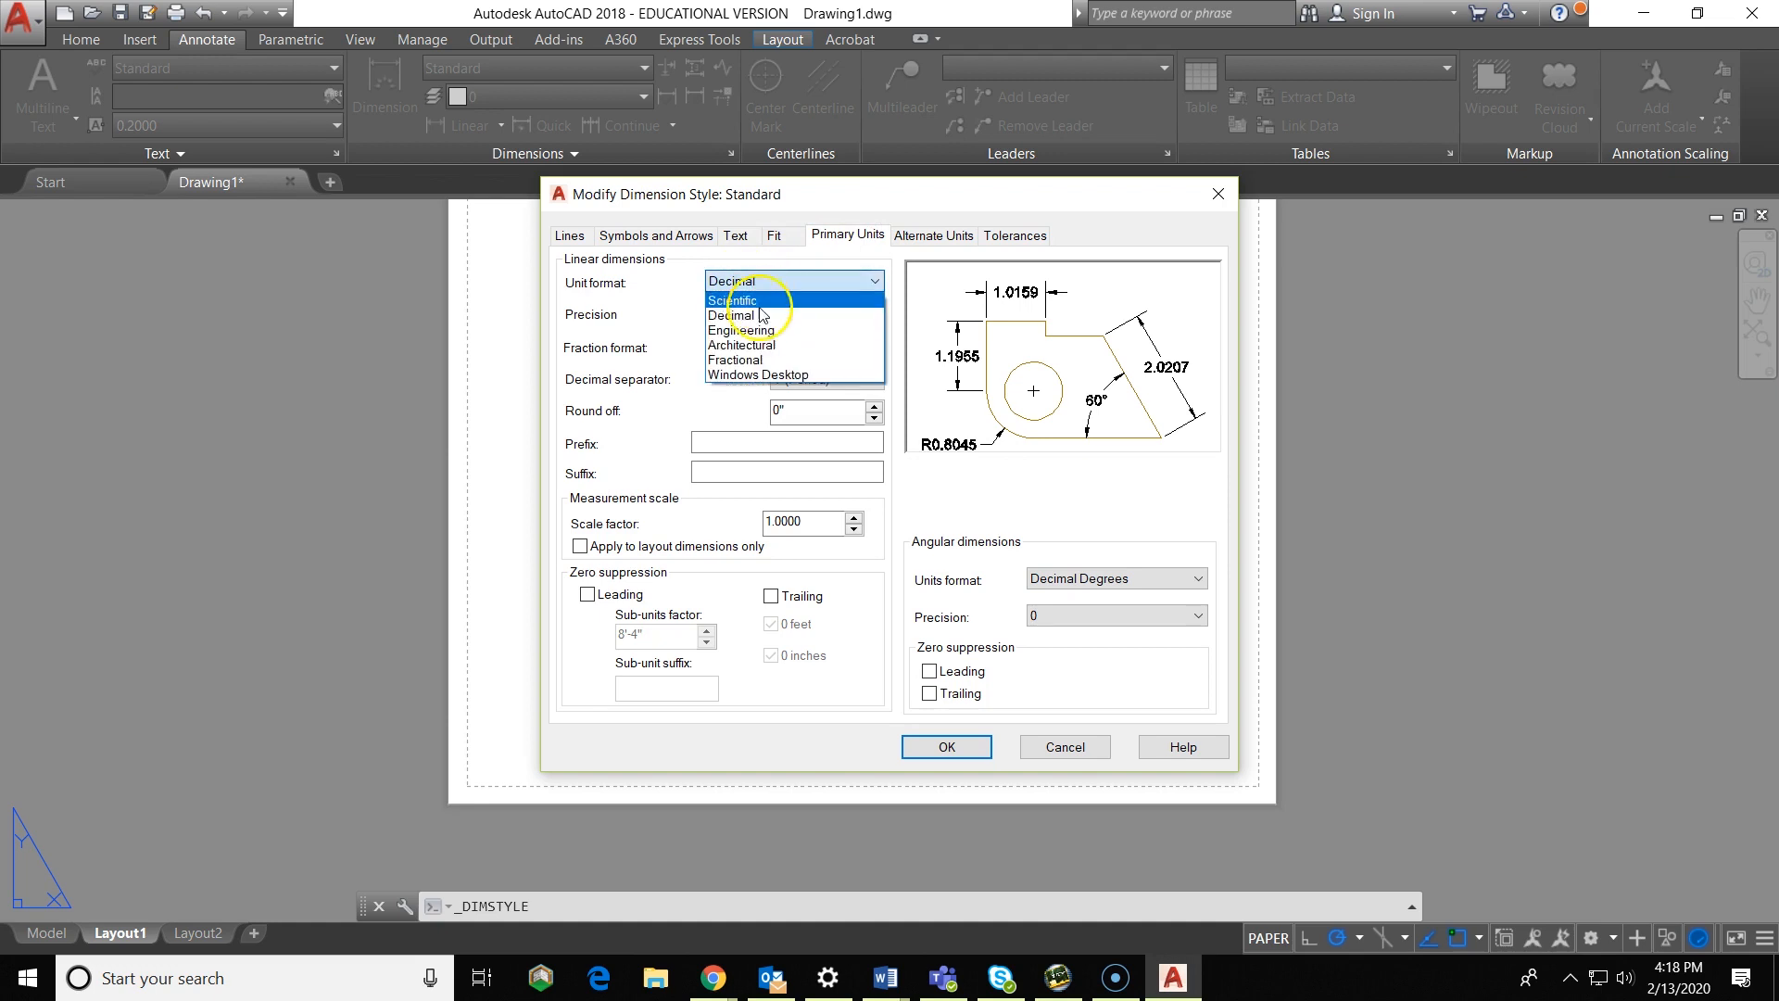
left_click(773, 346)
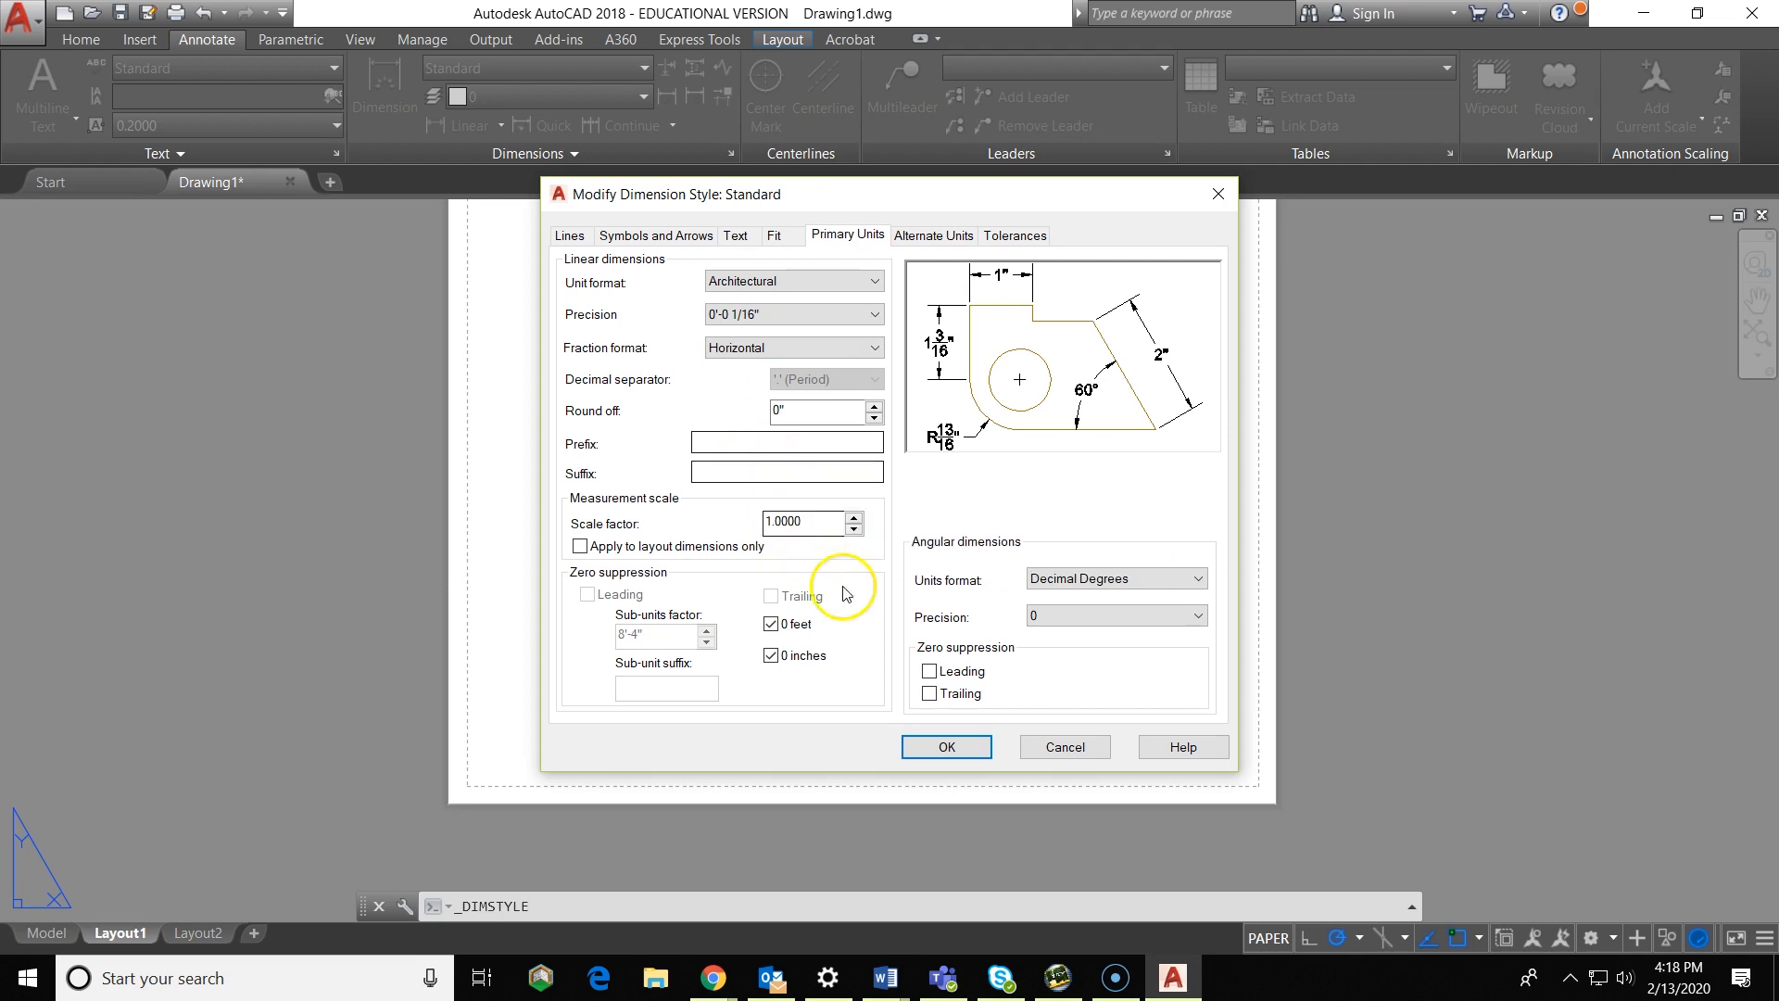
left_click(944, 745)
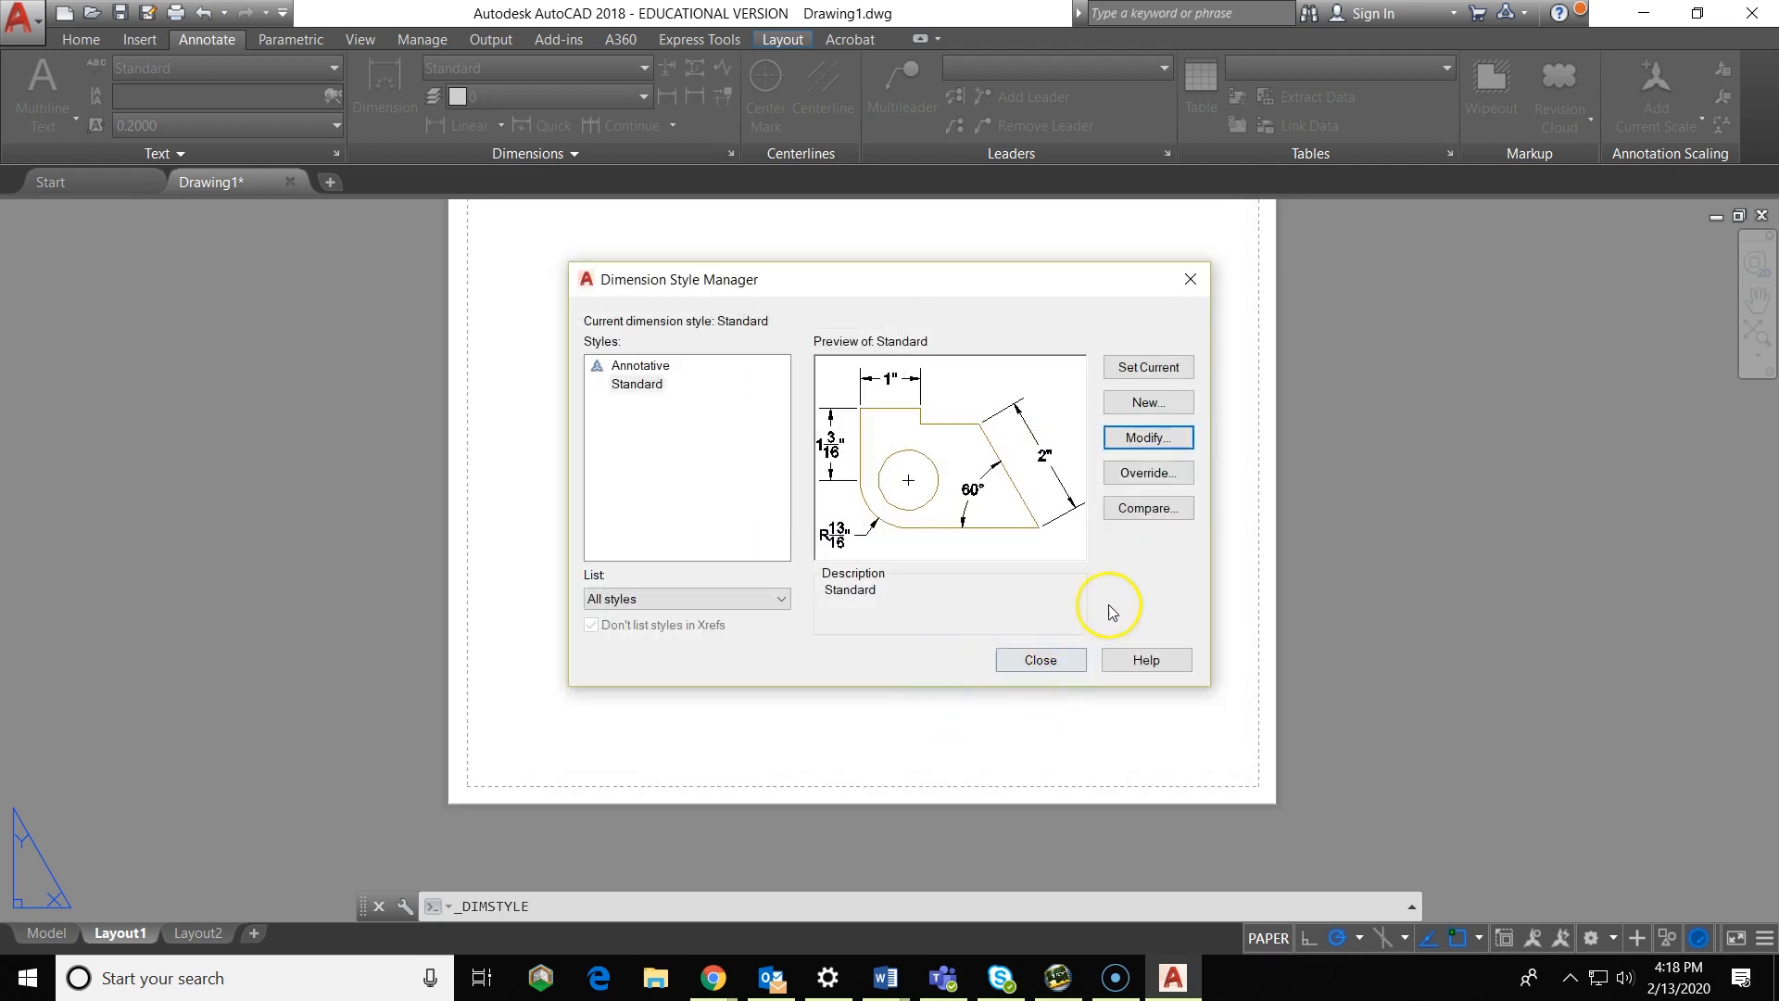
left_click(1147, 367)
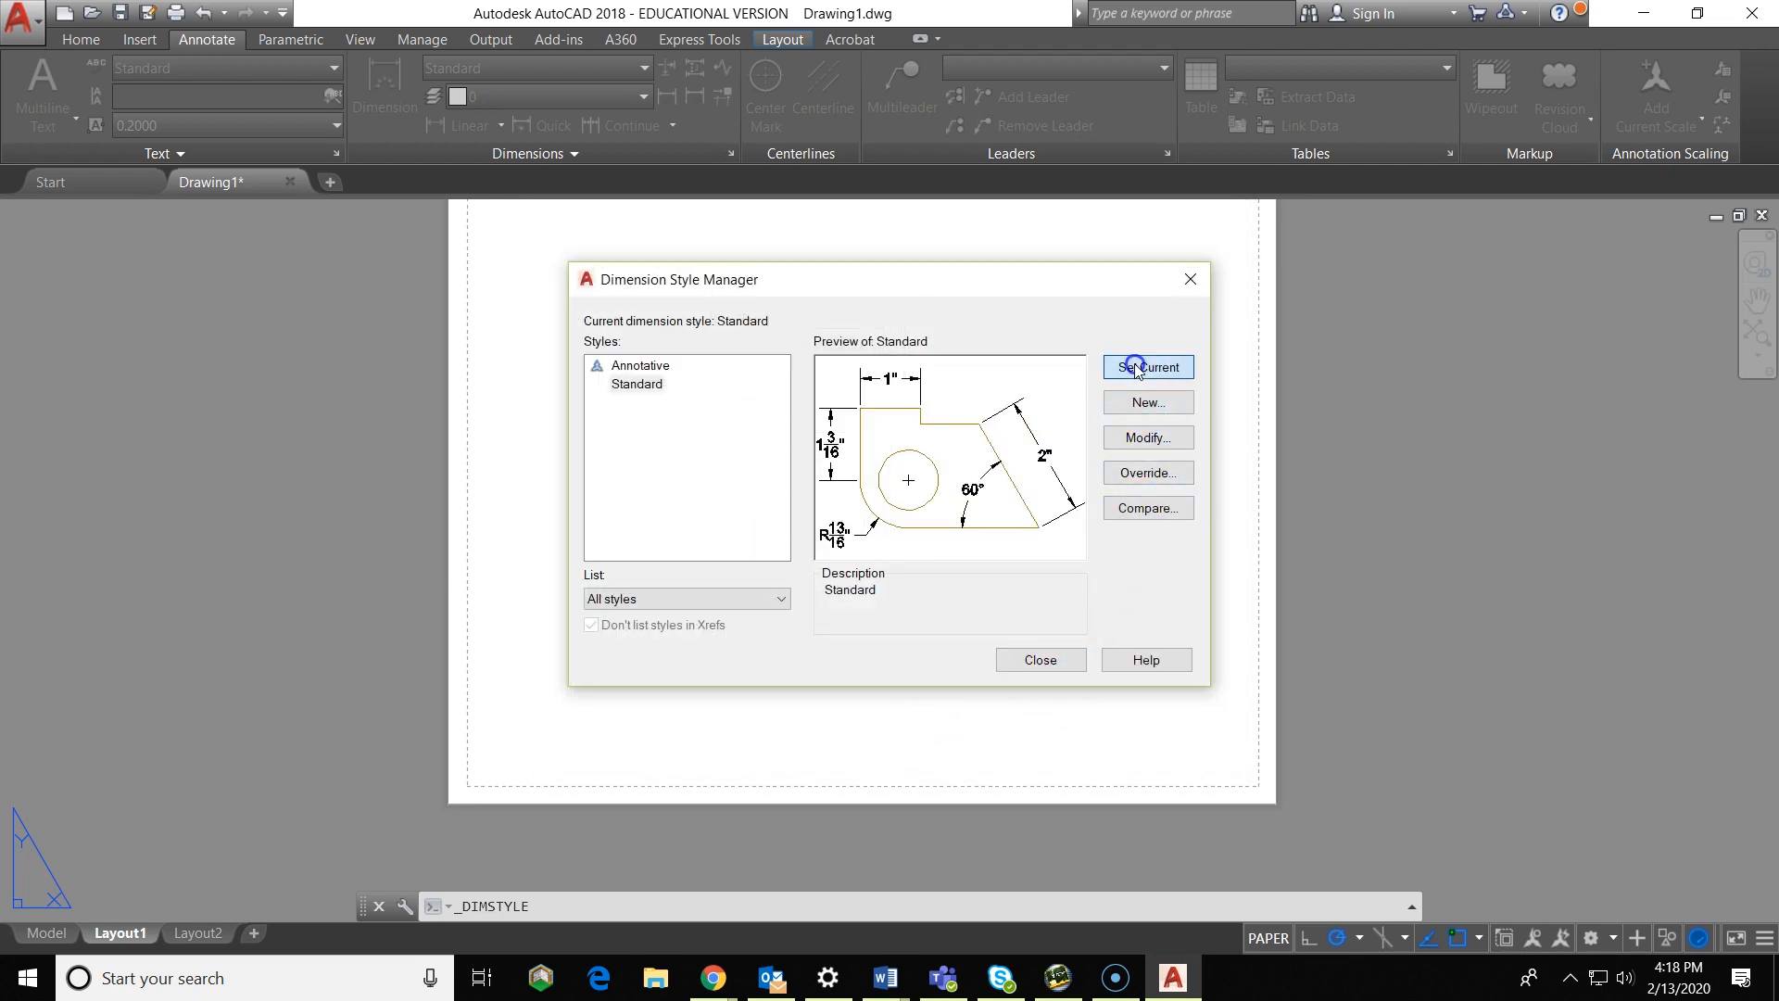
left_click(1056, 662)
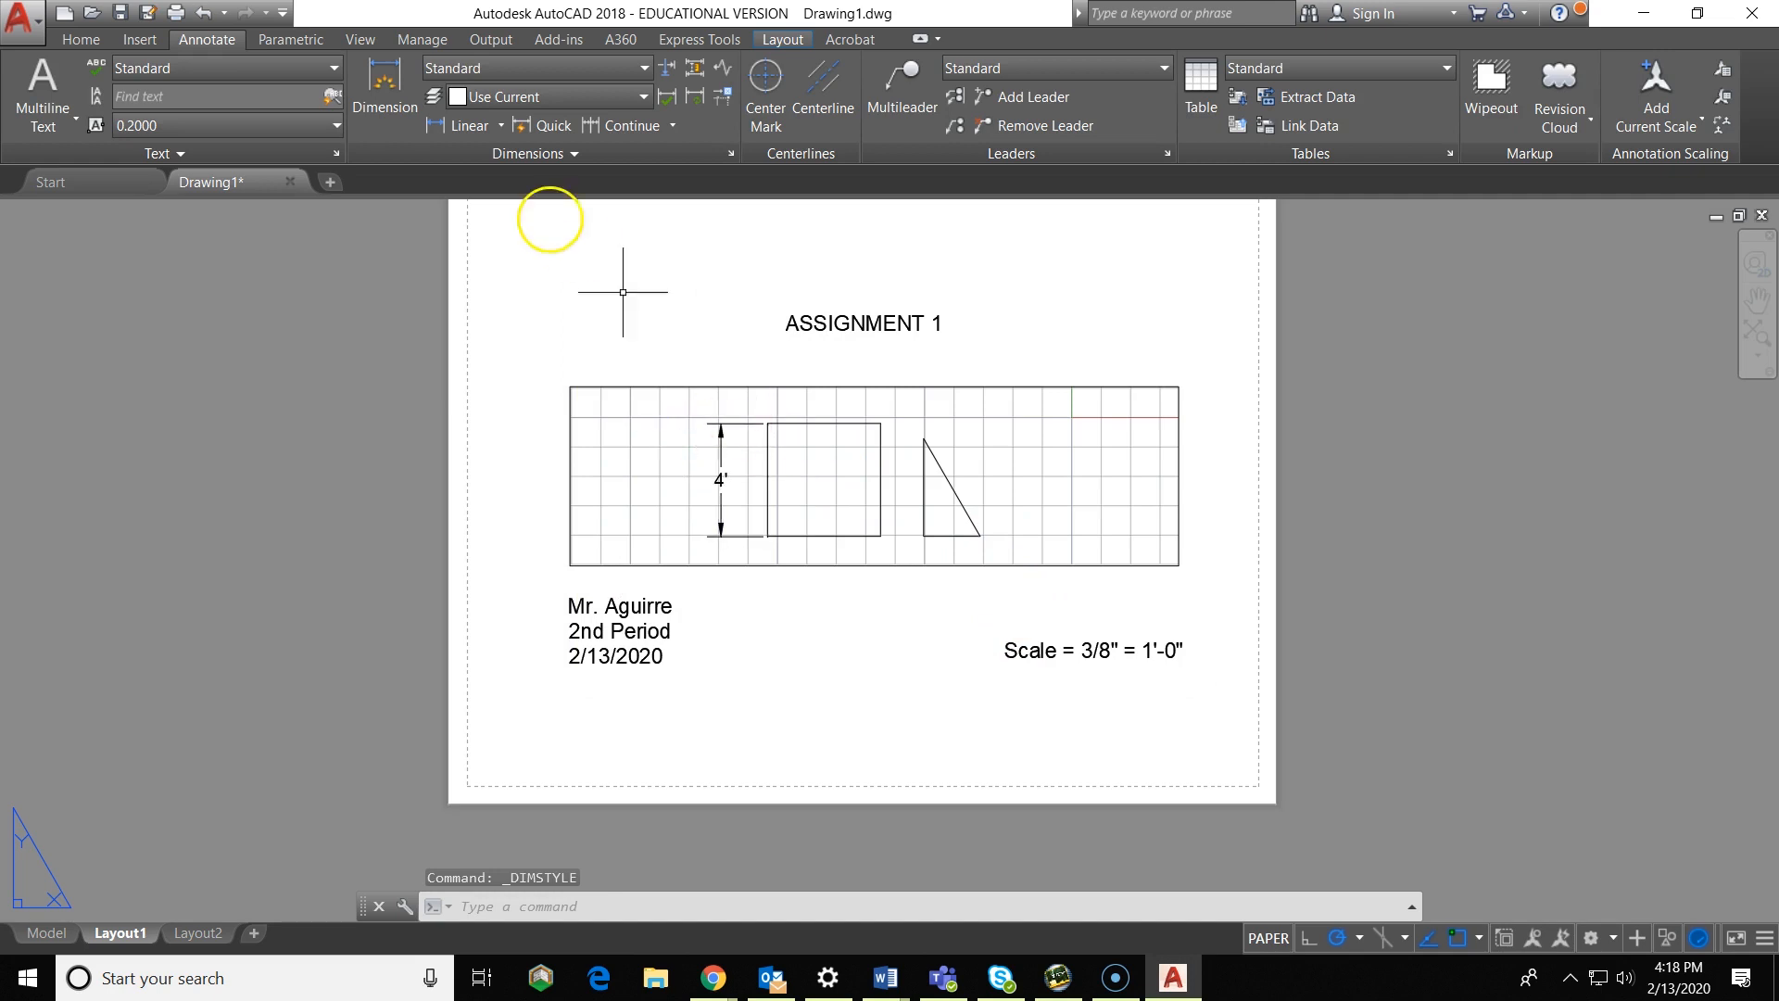
Step: Dimension the square's top side, placing the dimension line above the viewport's upper edge
left_click(400, 84)
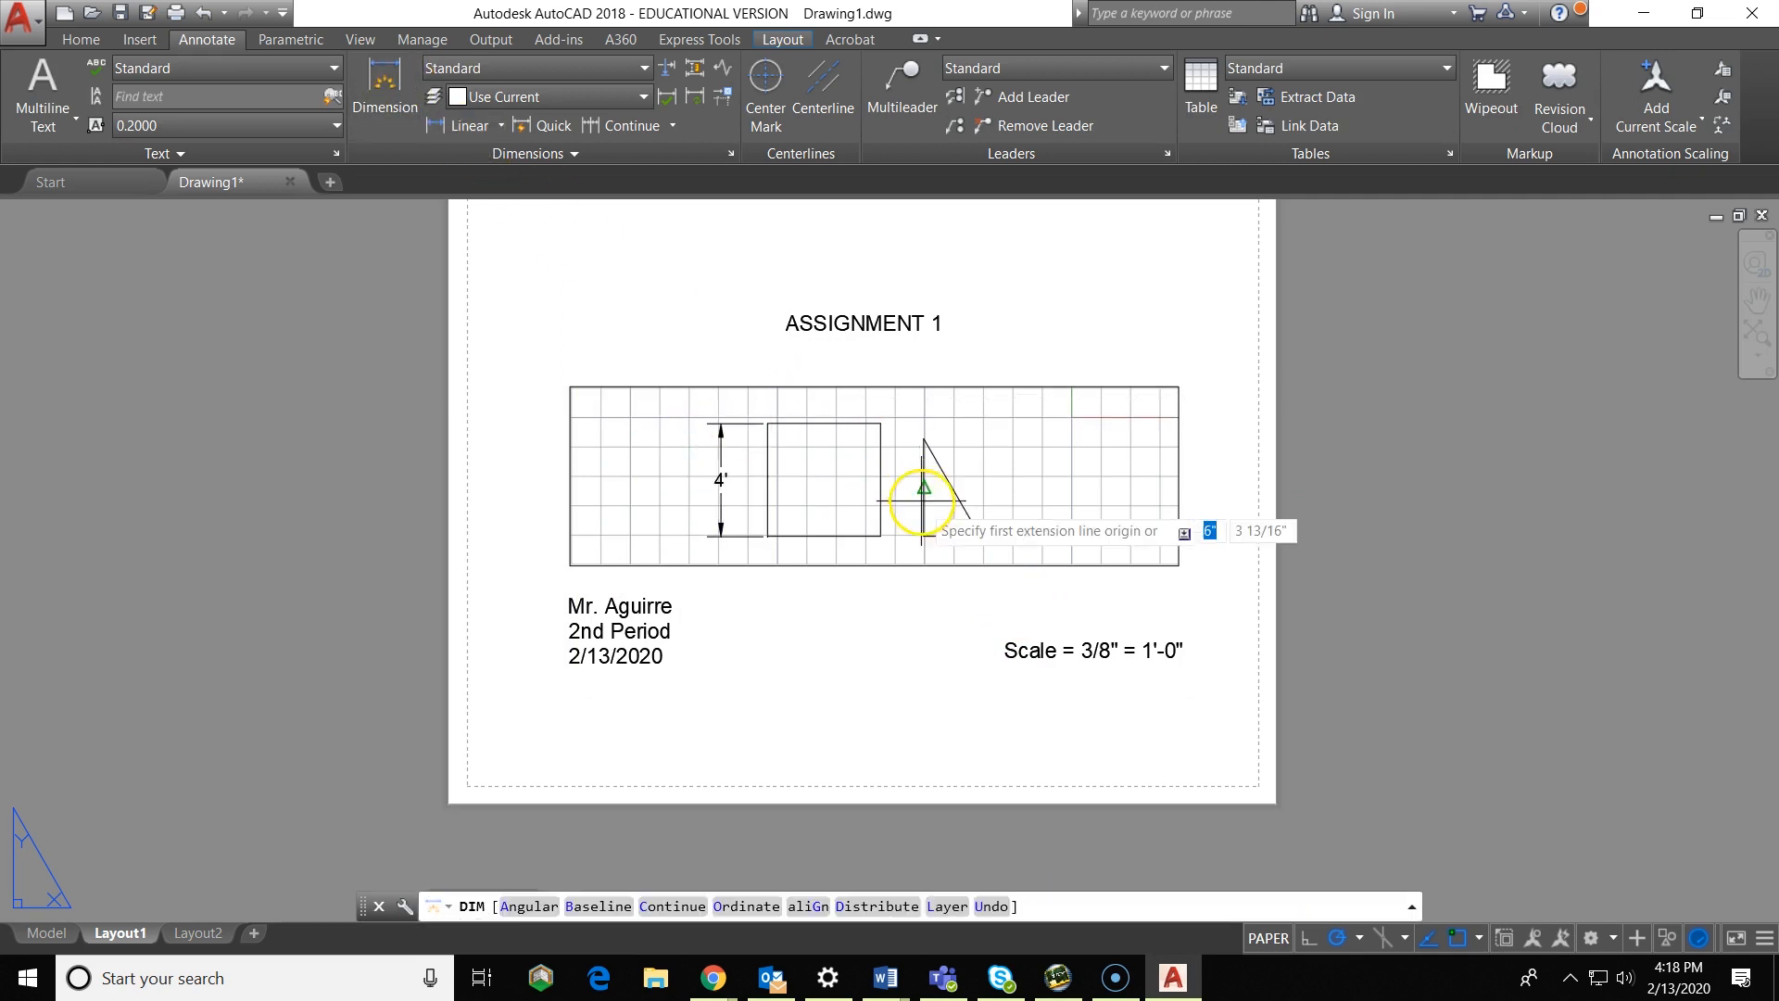
left_click(767, 423)
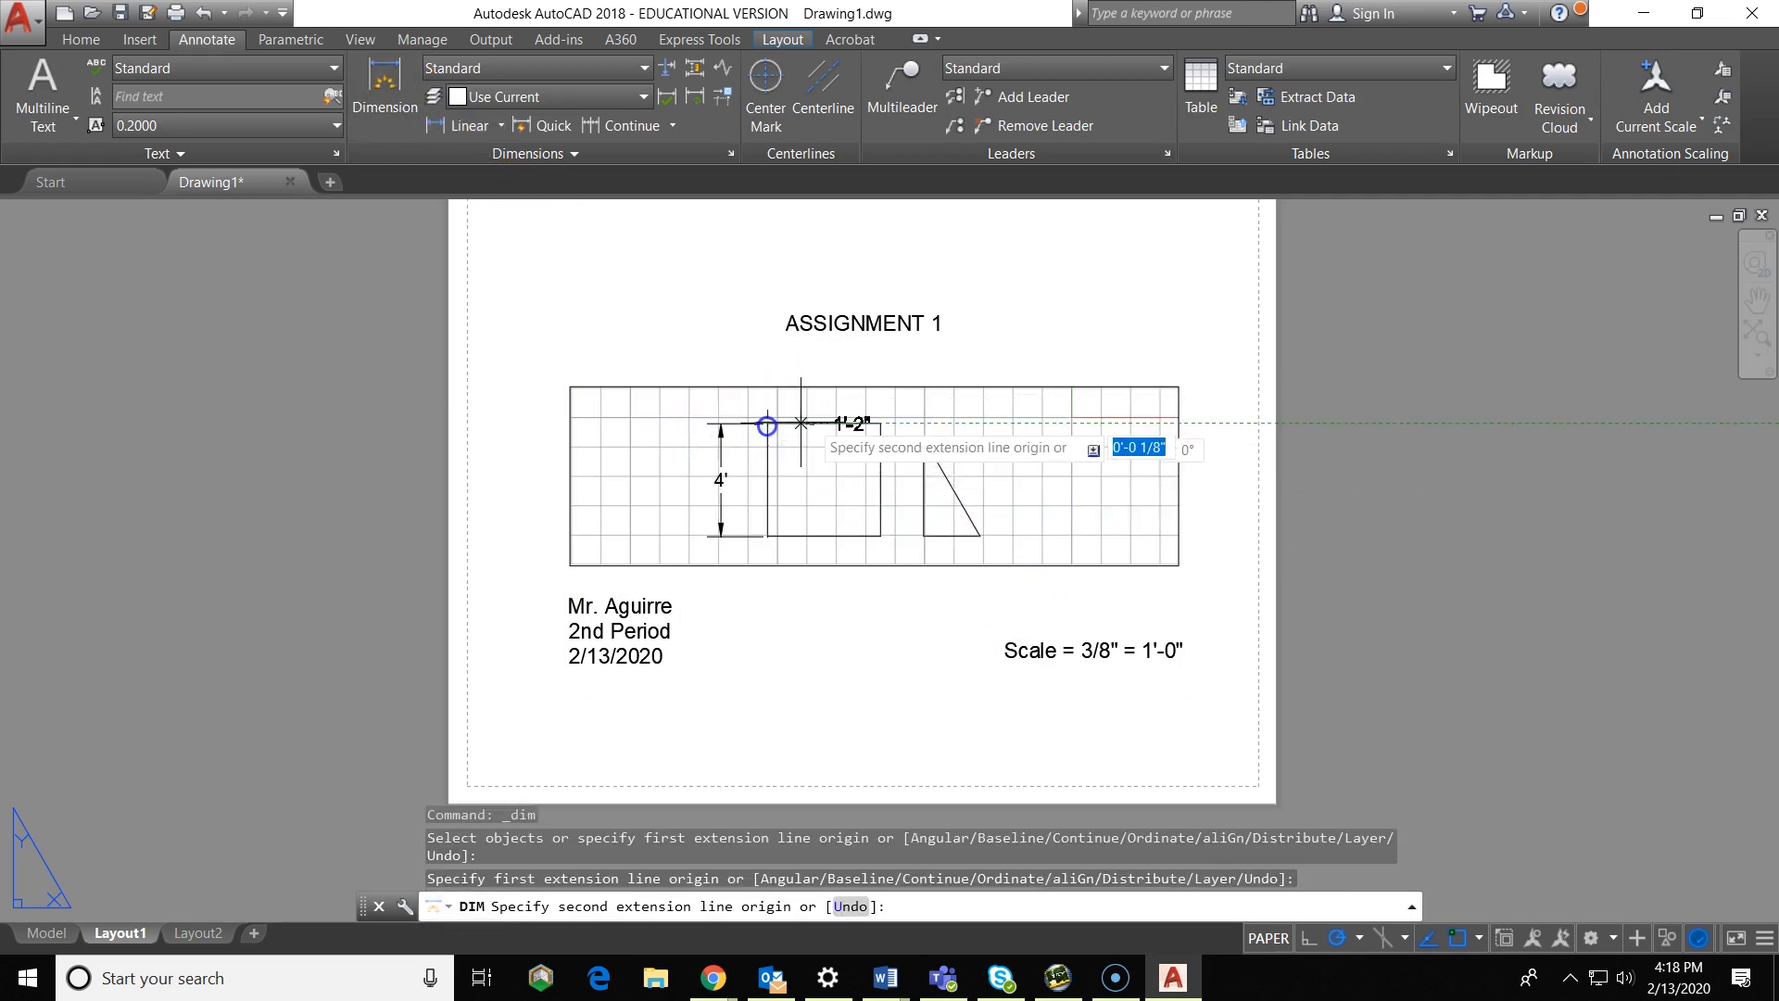
left_click(879, 423)
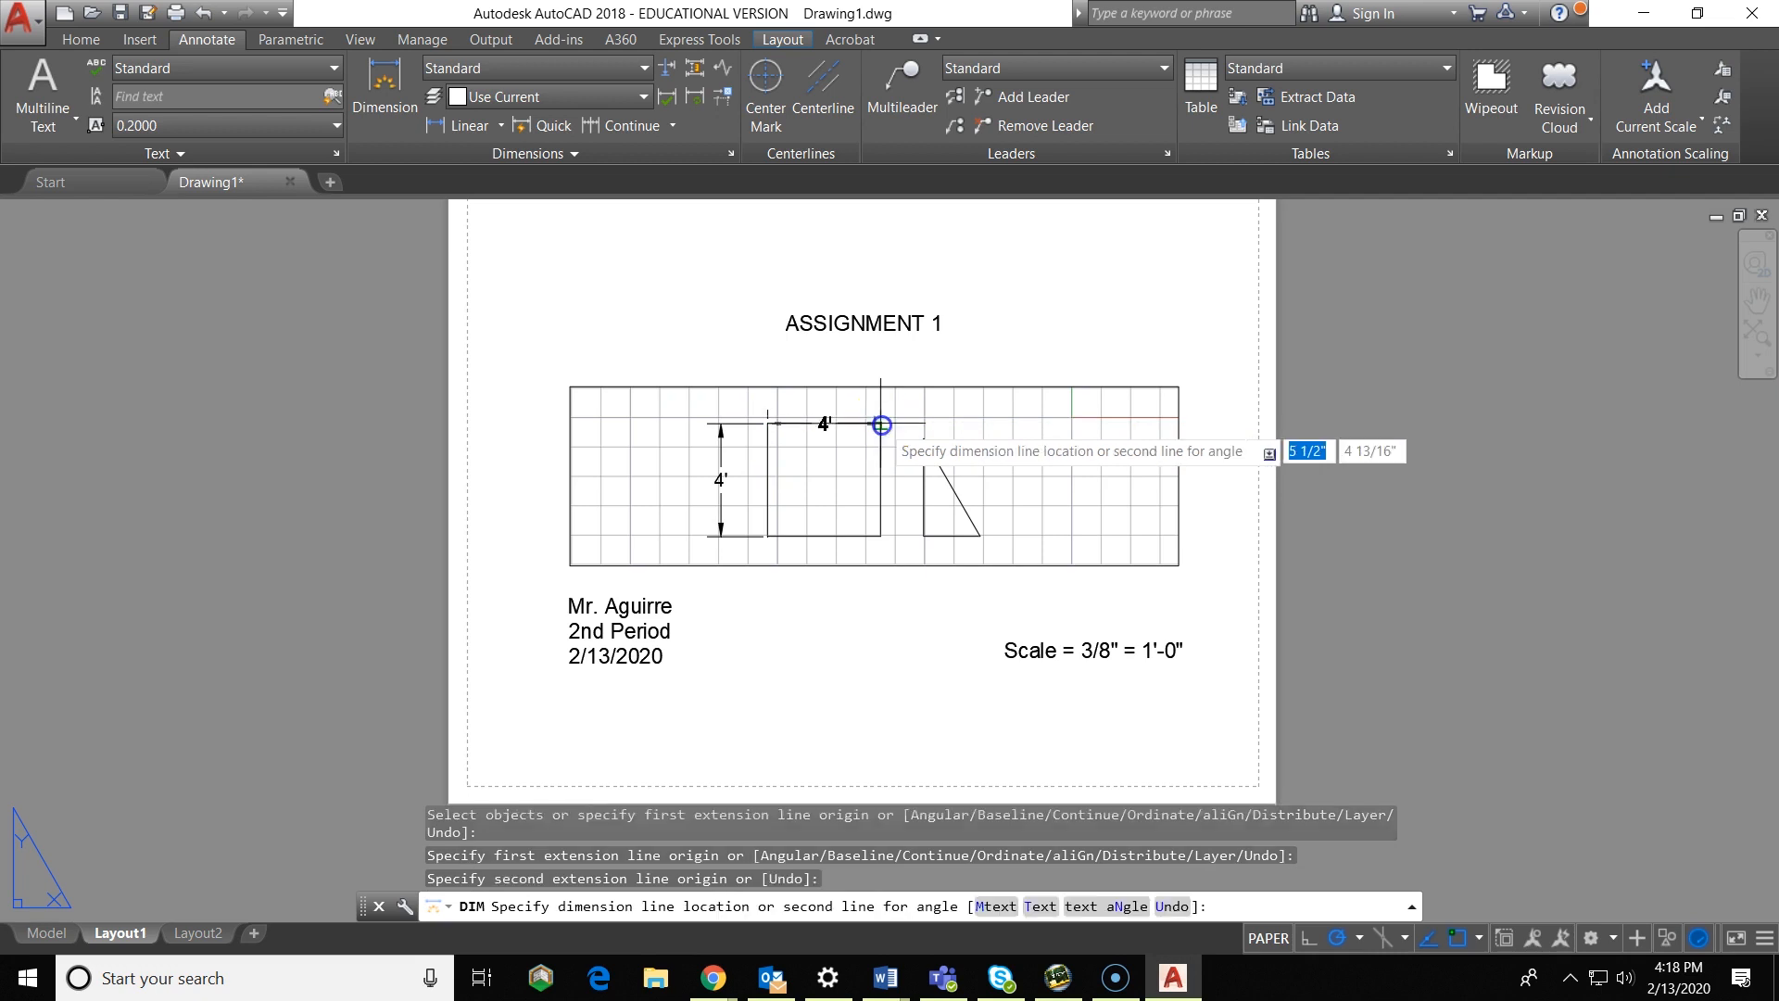
left_click(876, 364)
Step: Dimension the triangle's base, placing the dimension line below the viewport's lower edge
left_click(396, 79)
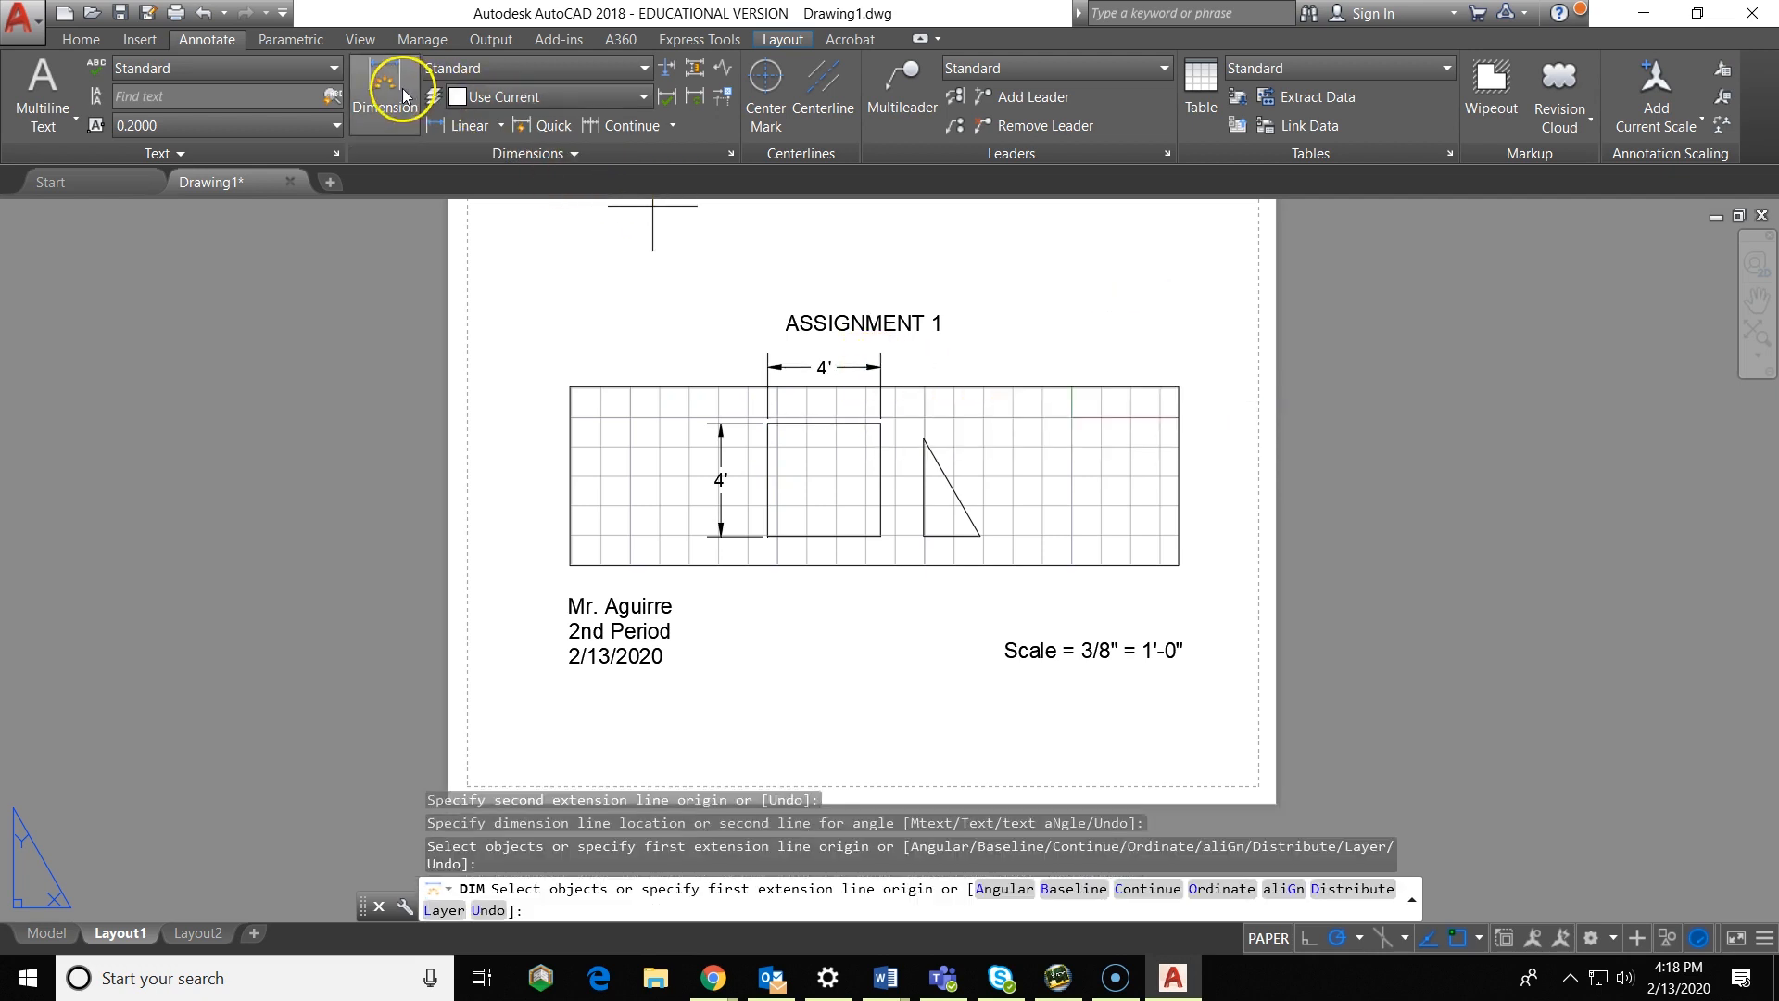
left_click(924, 535)
left_click(979, 535)
left_click(955, 594)
left_click(924, 438)
left_click(924, 535)
key("Escape")
Step: Dimension the triangle's vertical side, placing the dimension line to the right of the triangle
left_click(387, 84)
scroll(917, 504, "up", 3)
left_click(964, 635)
left_click(964, 238)
scroll(913, 378, "down", 2)
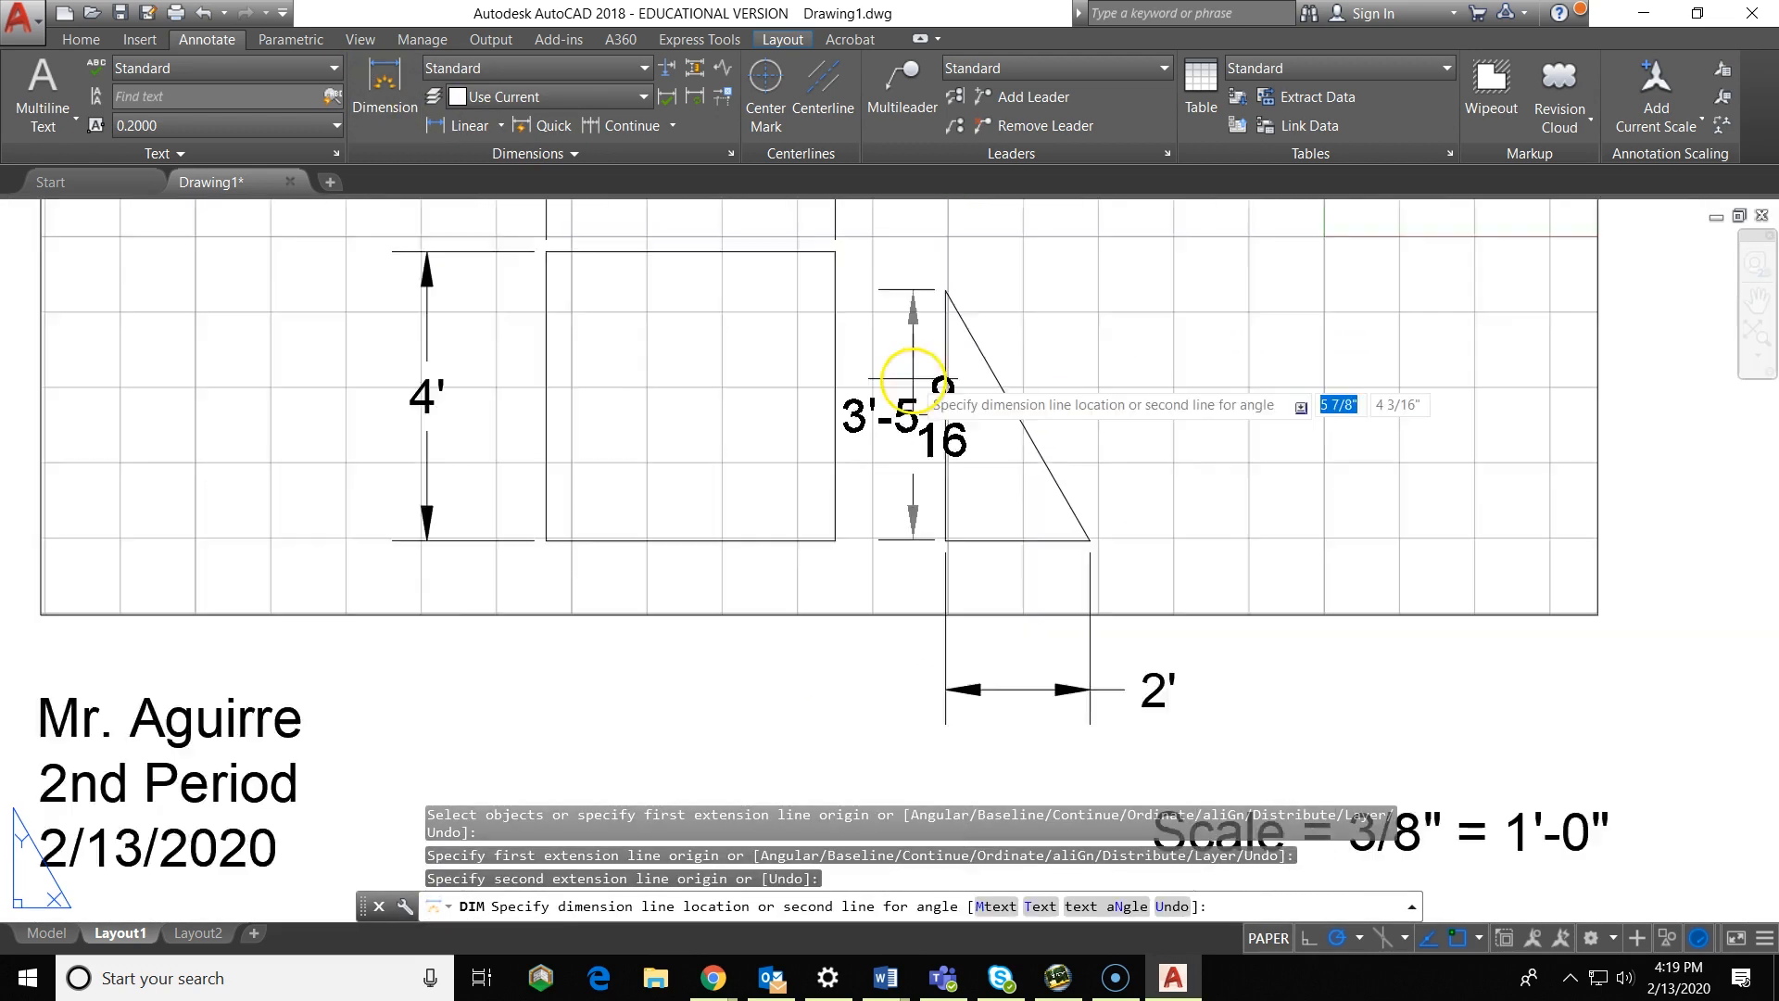
left_click(1126, 399)
scroll(941, 735, "down", 4)
key("Escape")
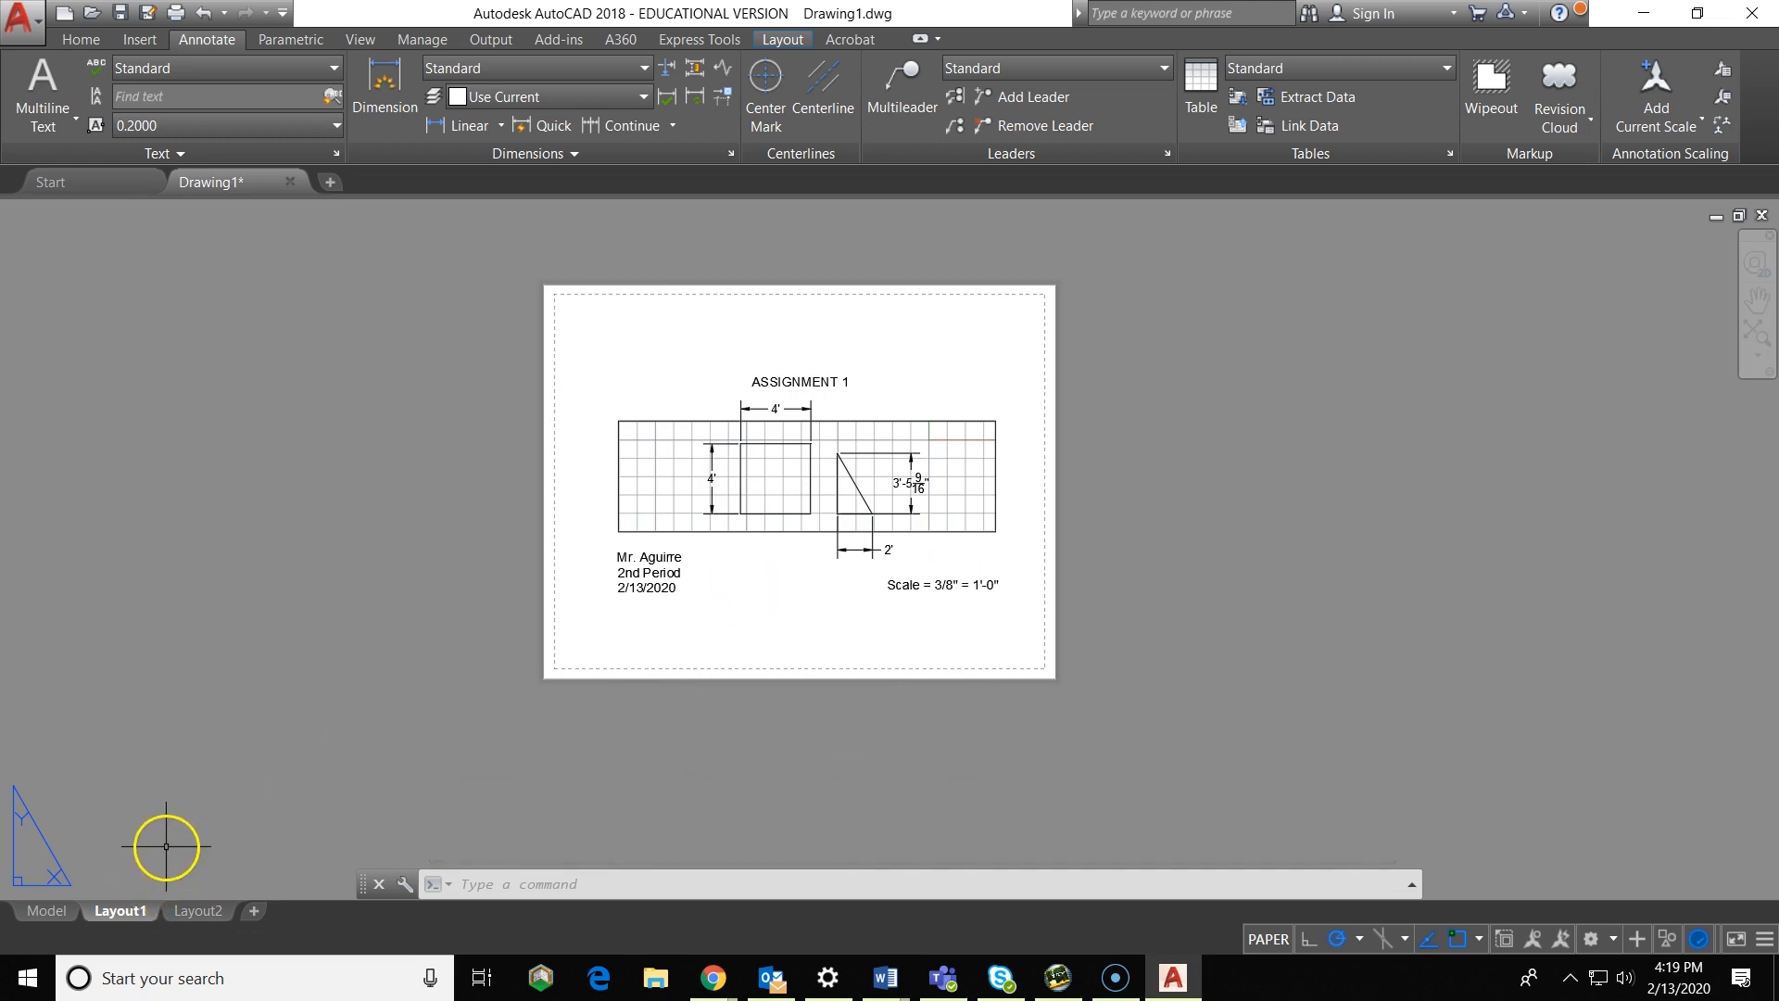
Step: Plot Layout1 to the Adobe PDF printer using the monochrome.ctb plot style table
left_click(38, 29)
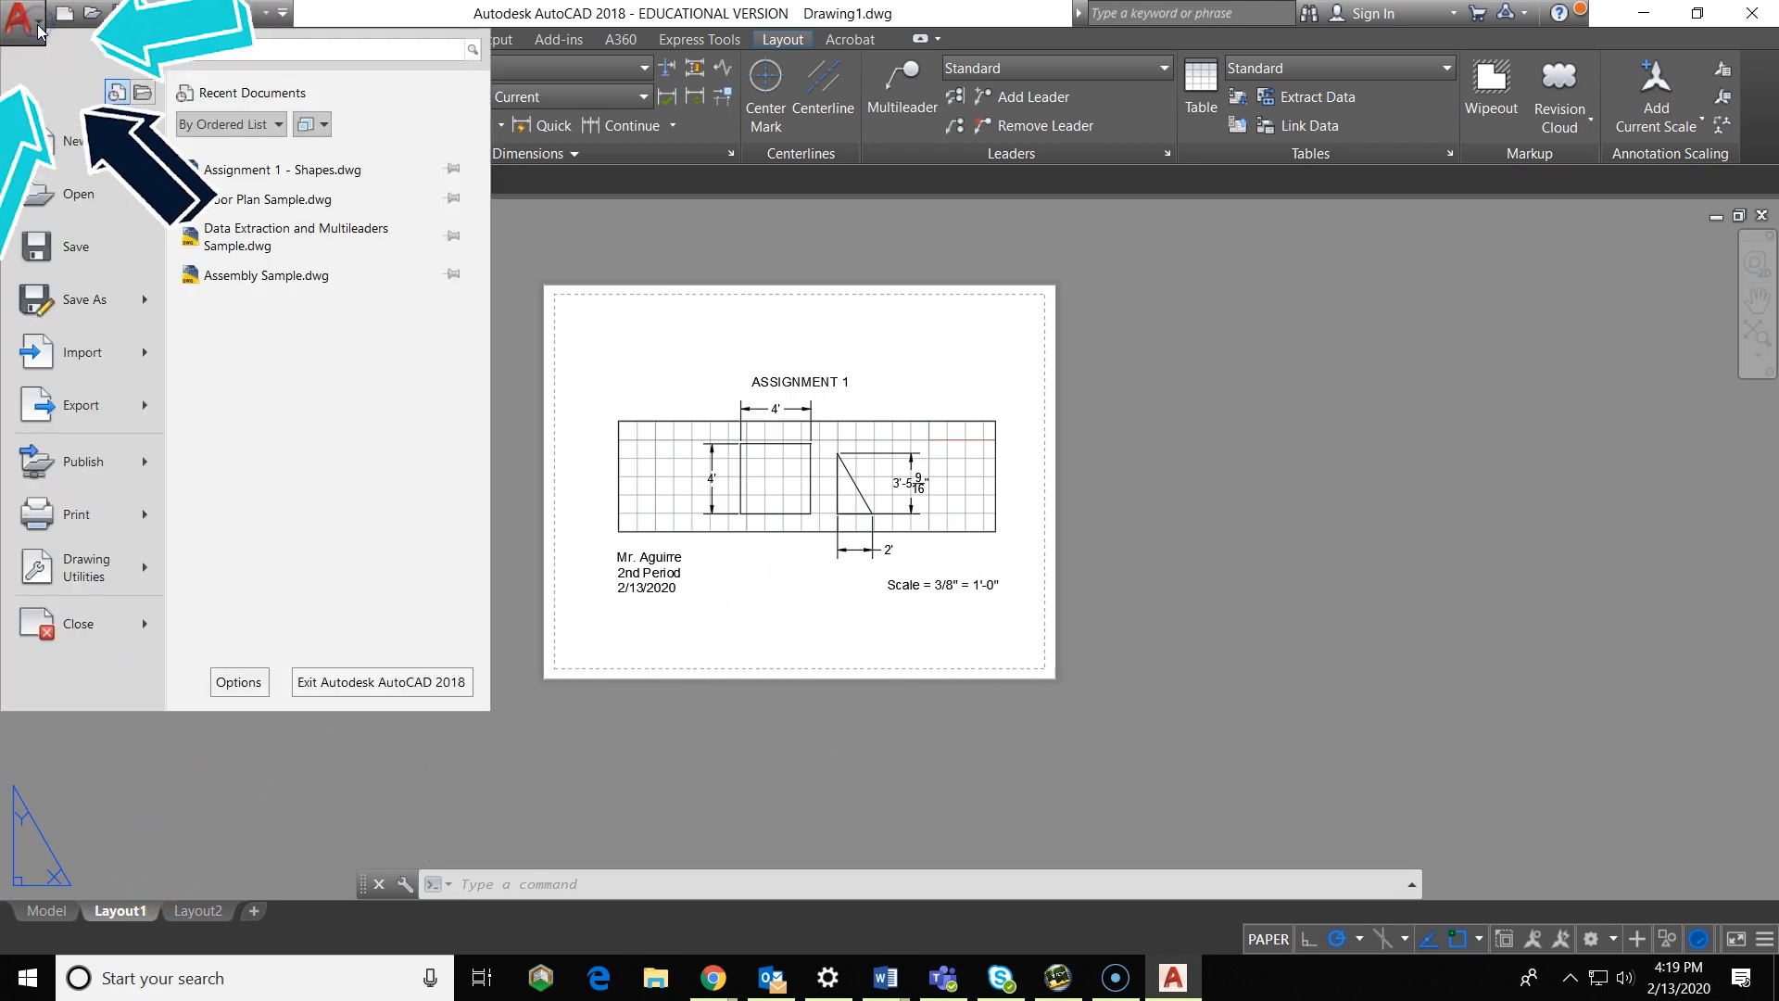
left_click(89, 519)
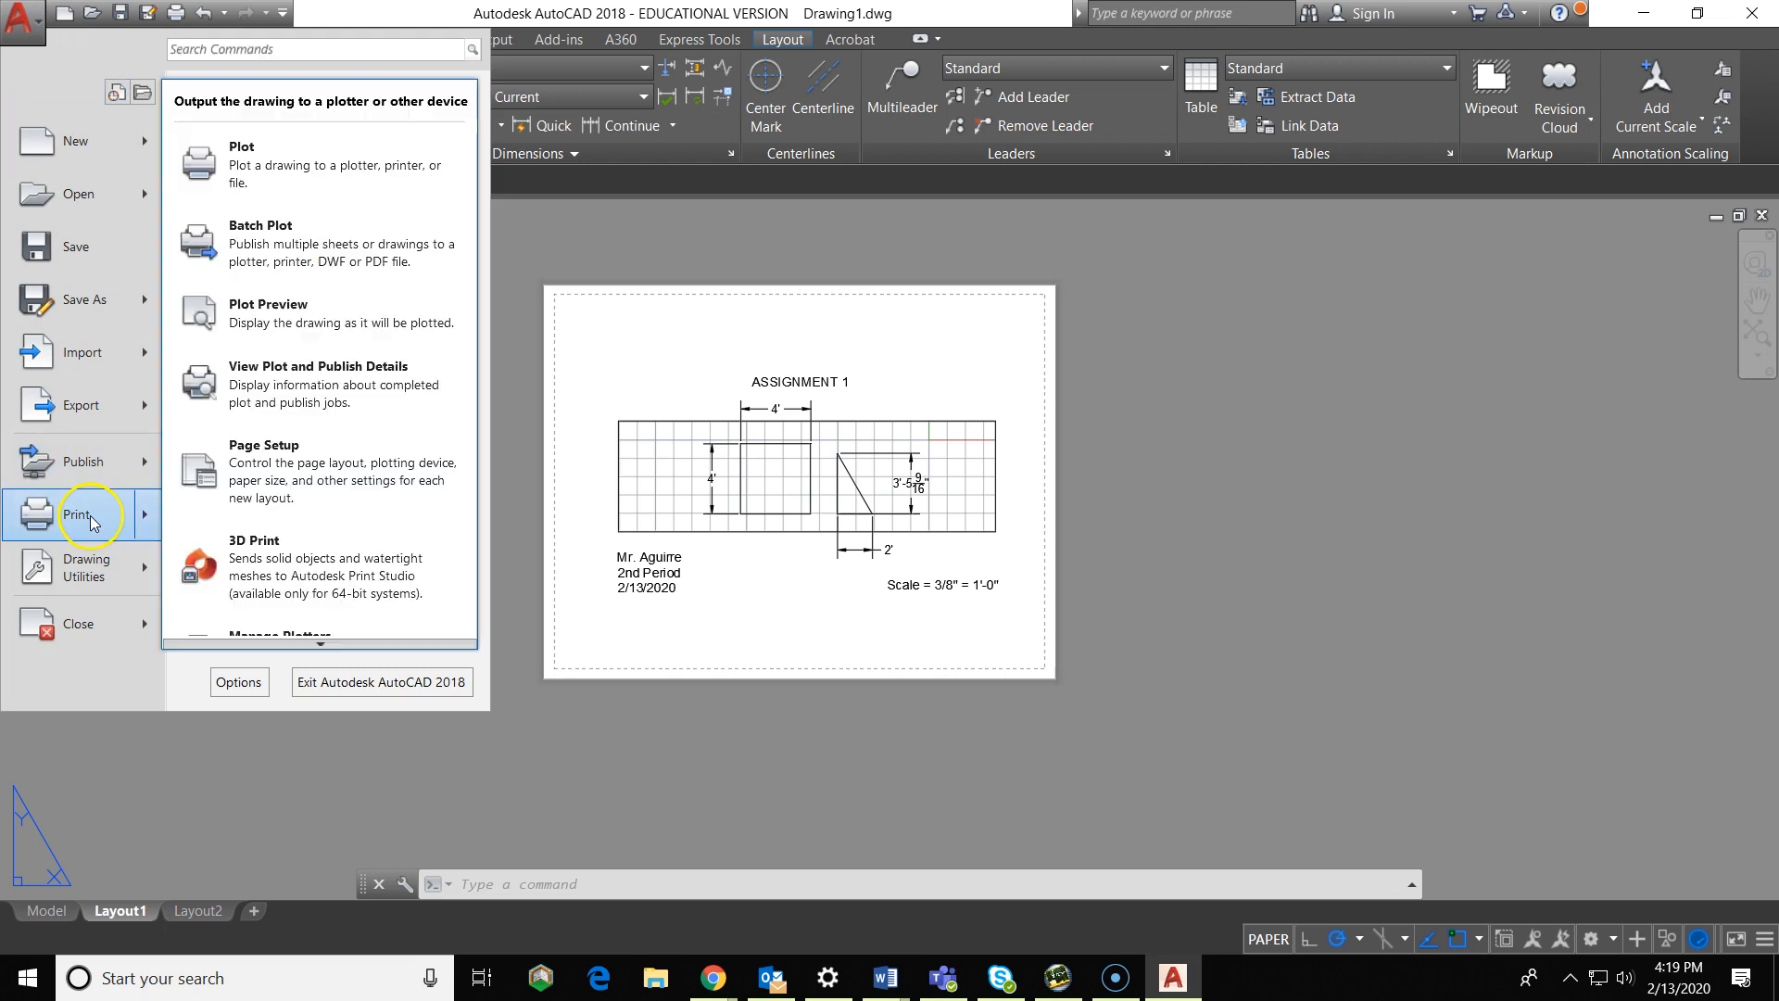
left_click(309, 163)
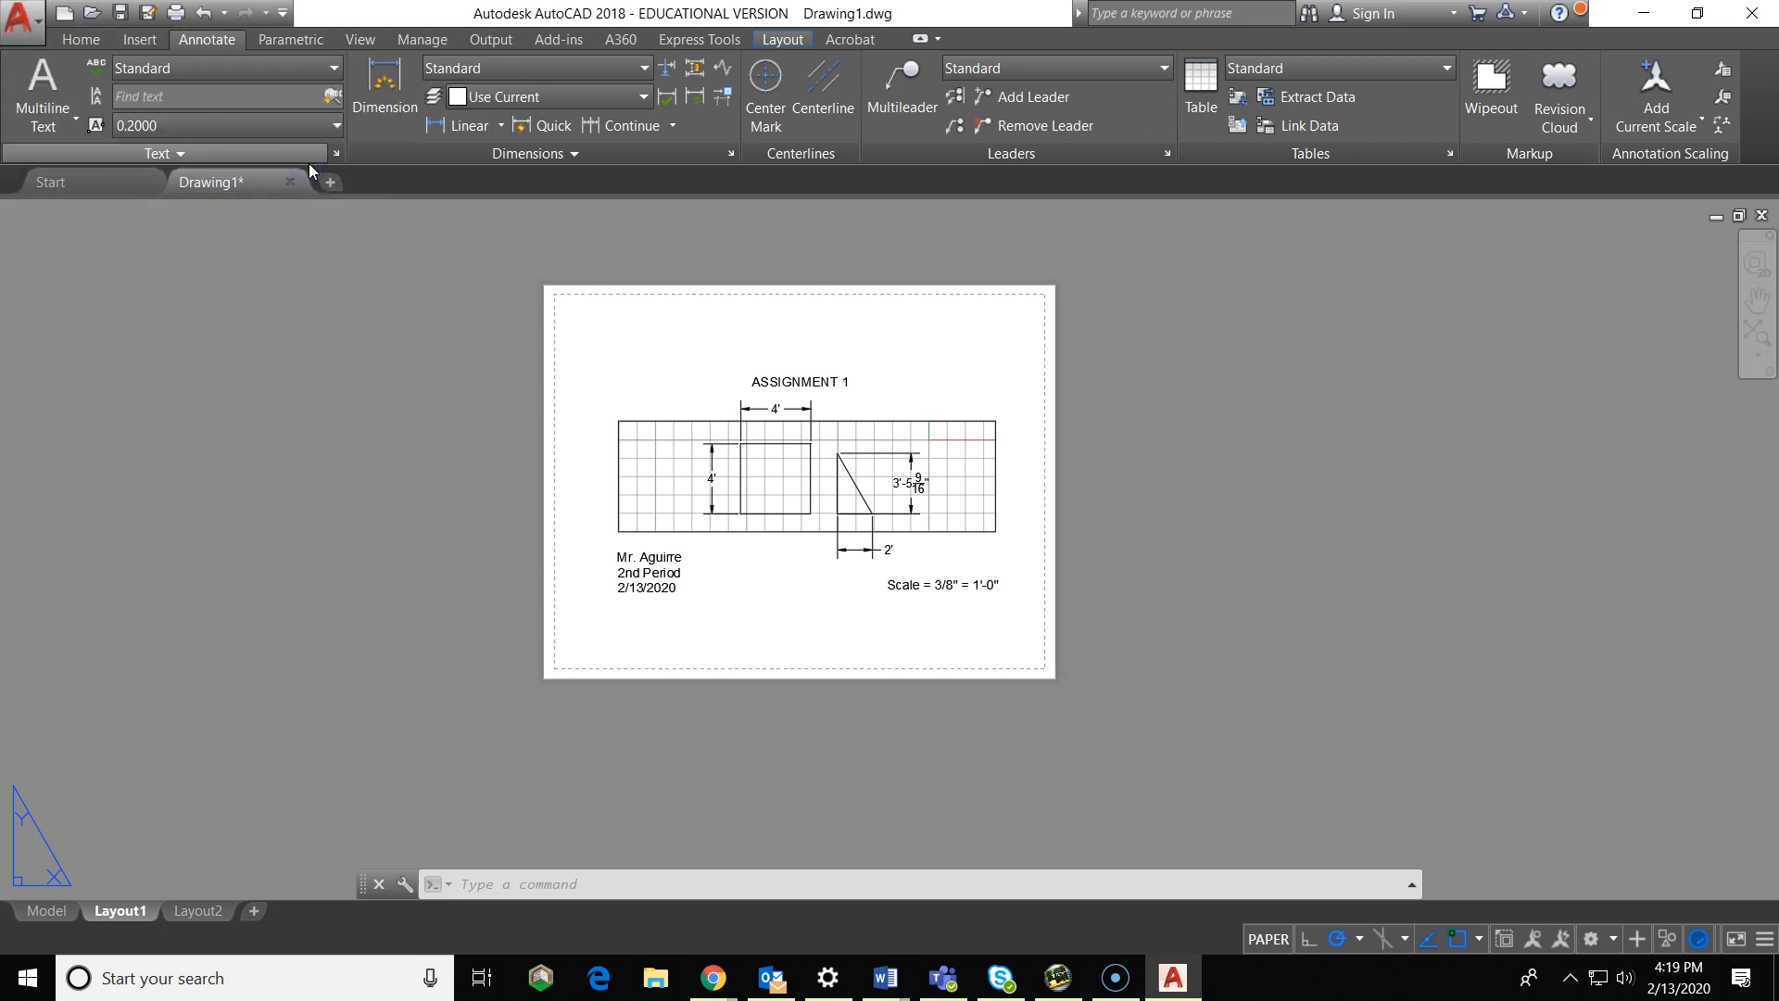
left_click(1138, 248)
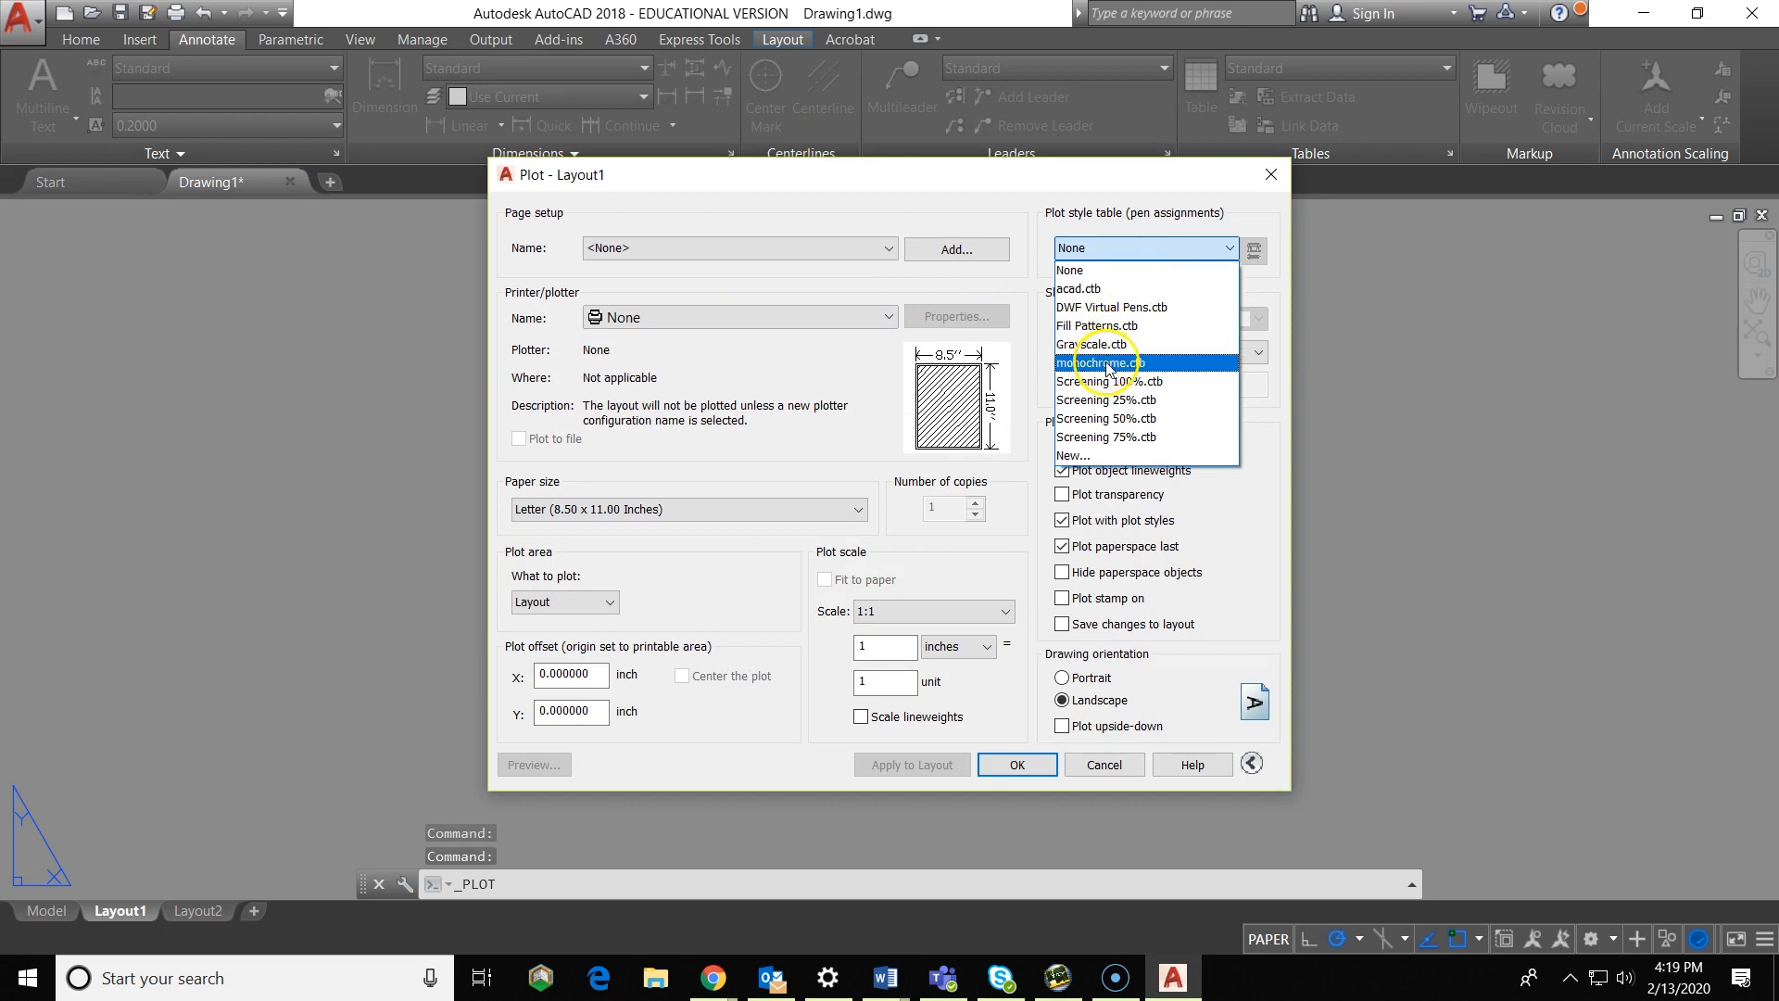
left_click(1108, 364)
left_click(885, 317)
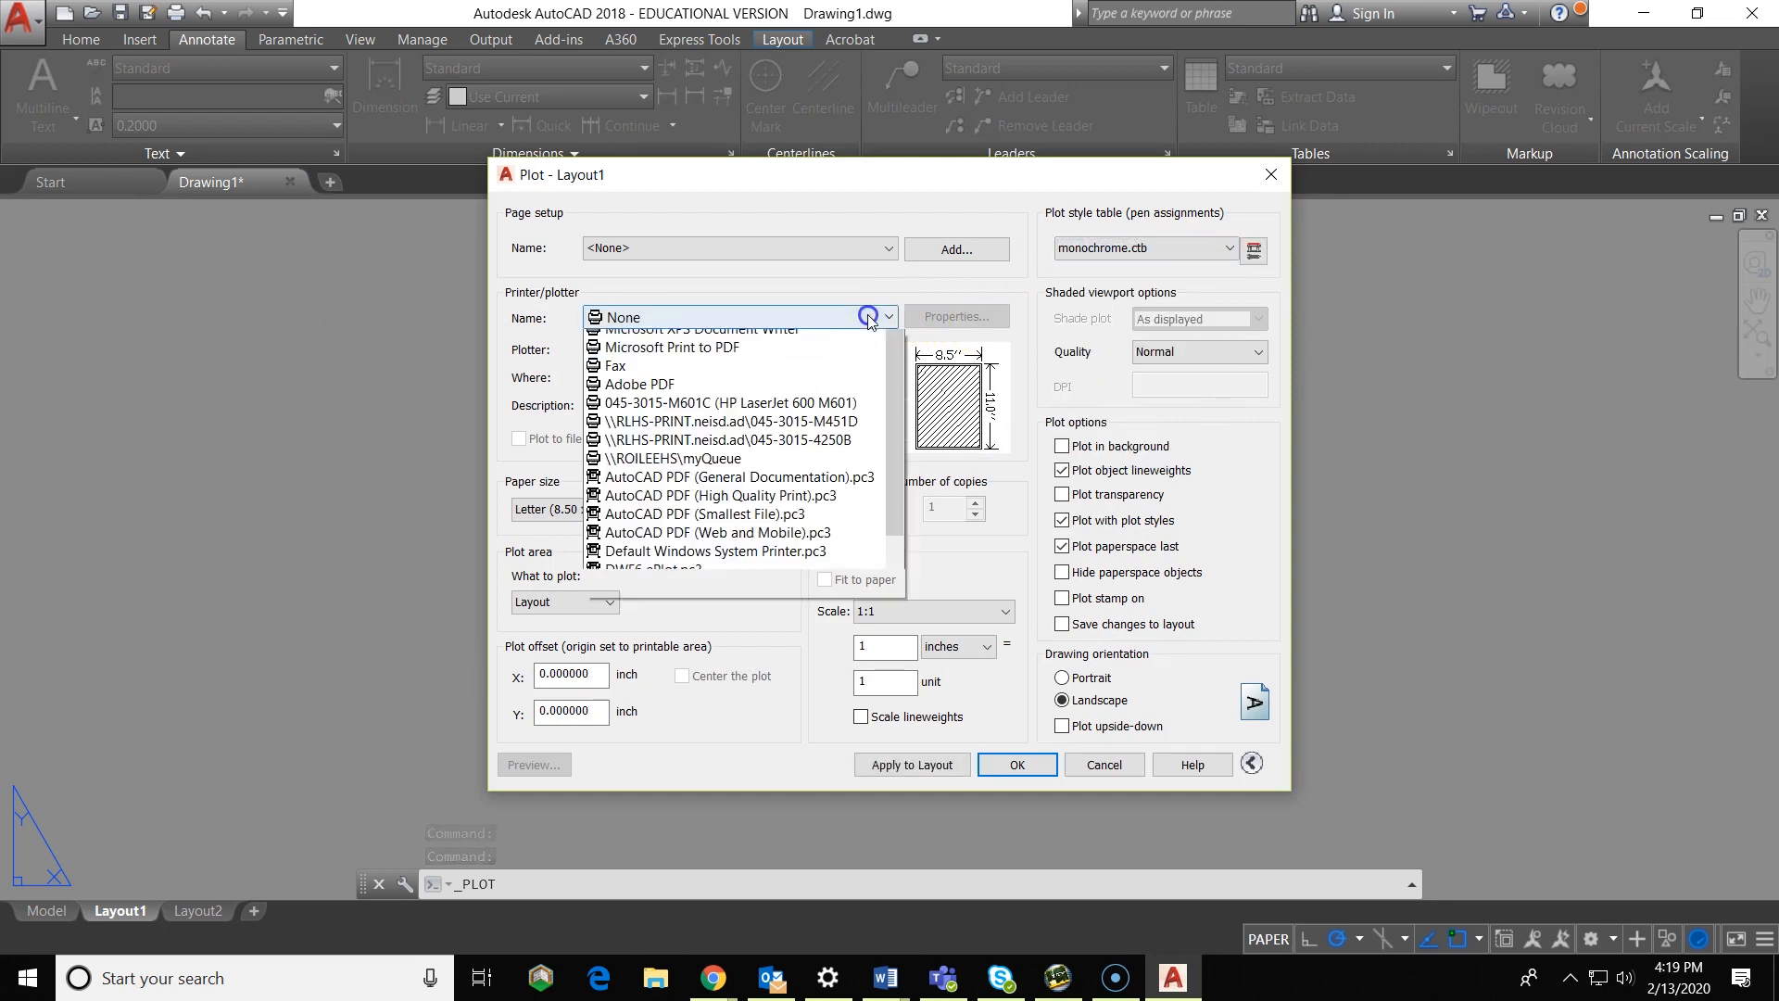
left_click(662, 409)
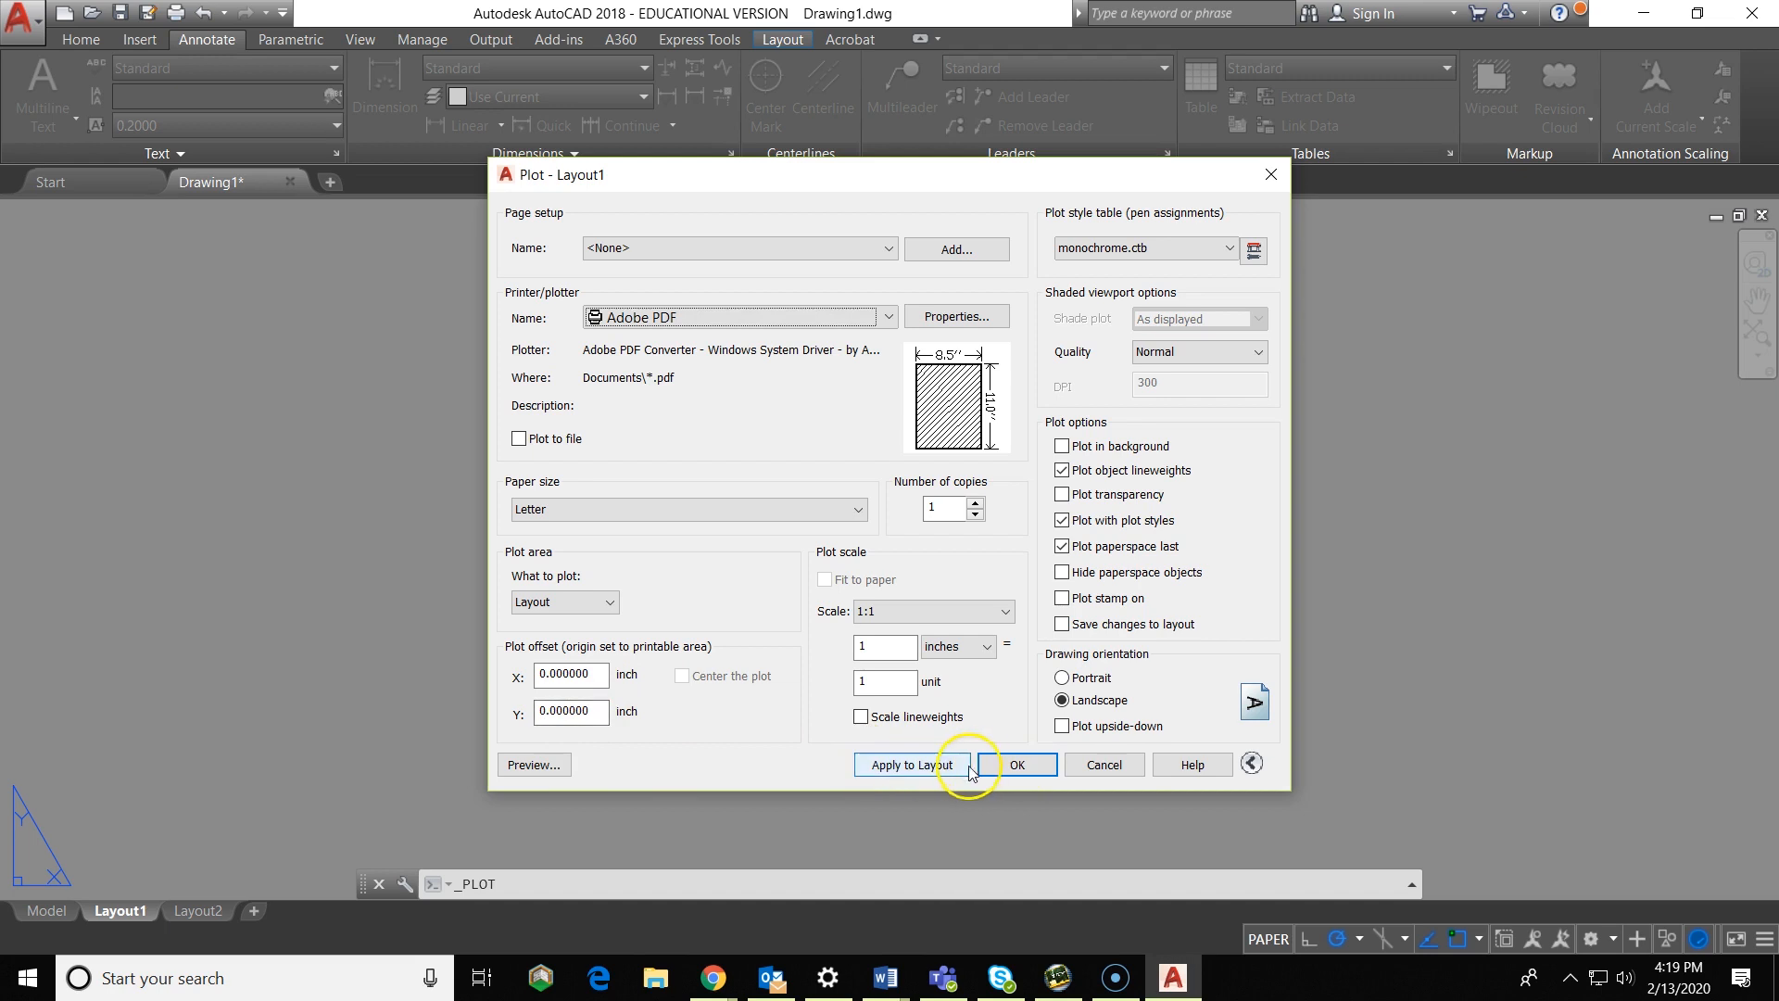
left_click(998, 767)
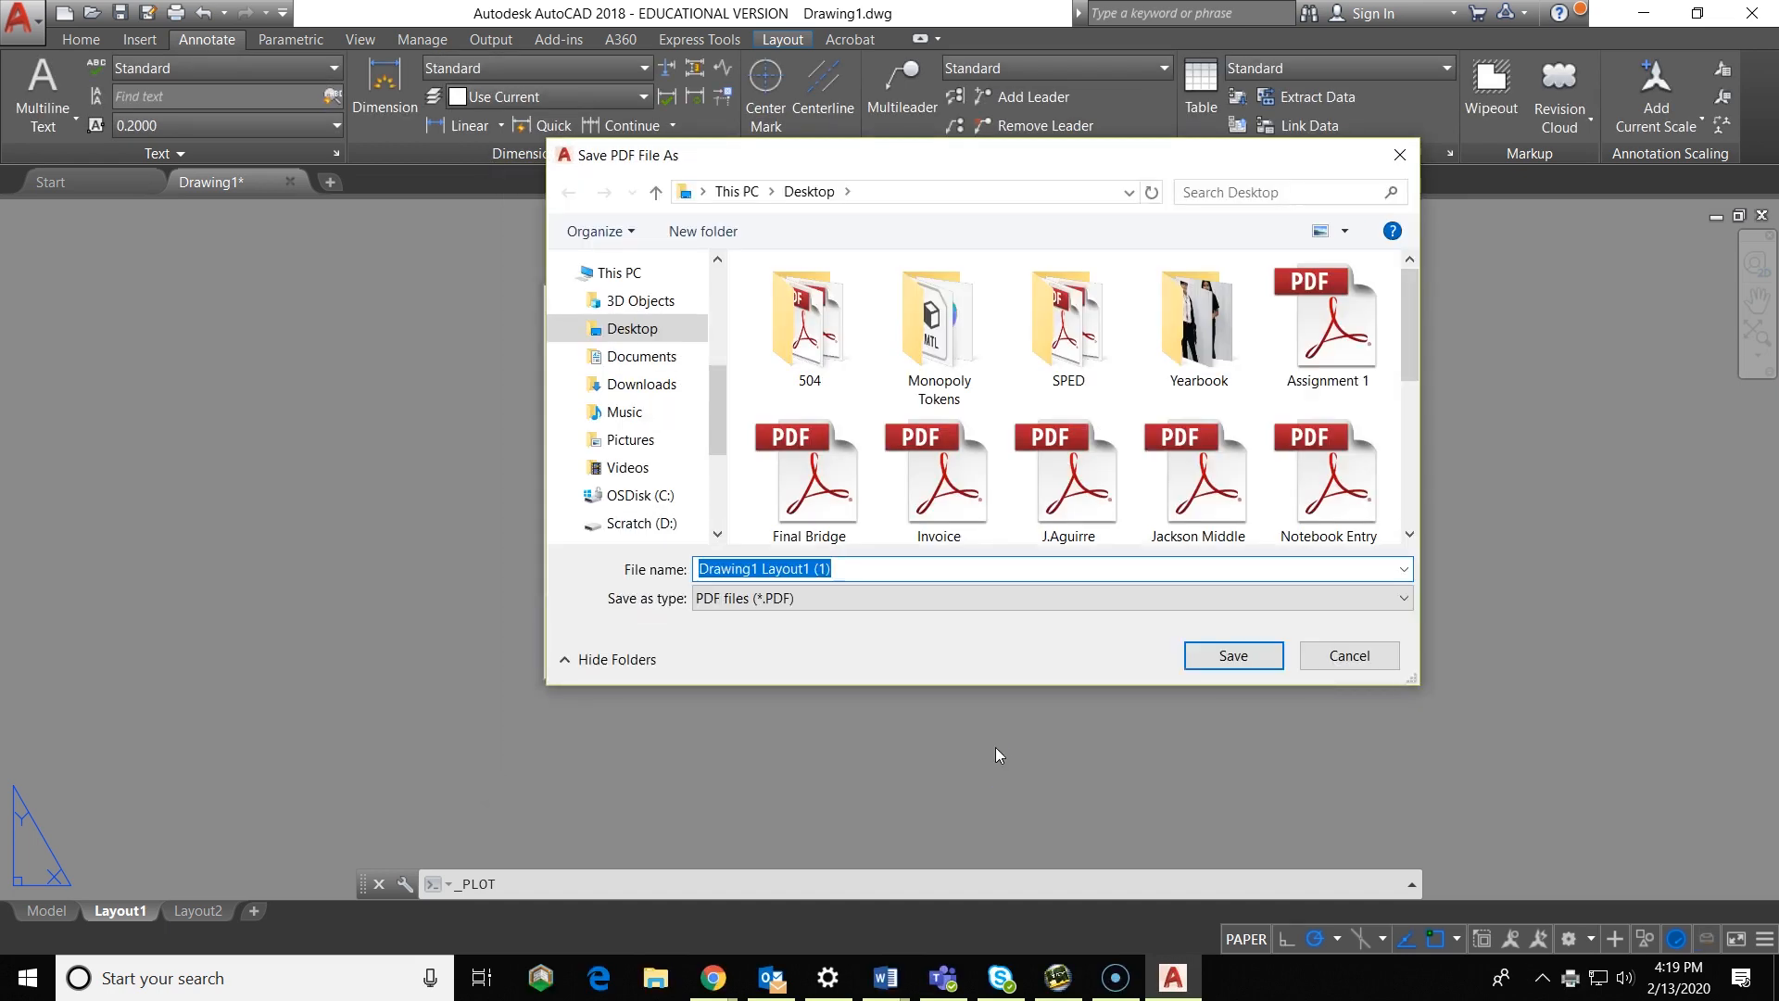
Step: Save the plotted PDF on the Desktop as "Assignment 1-1" and fit the whole page in the Adobe Reader window
type("Assignme")
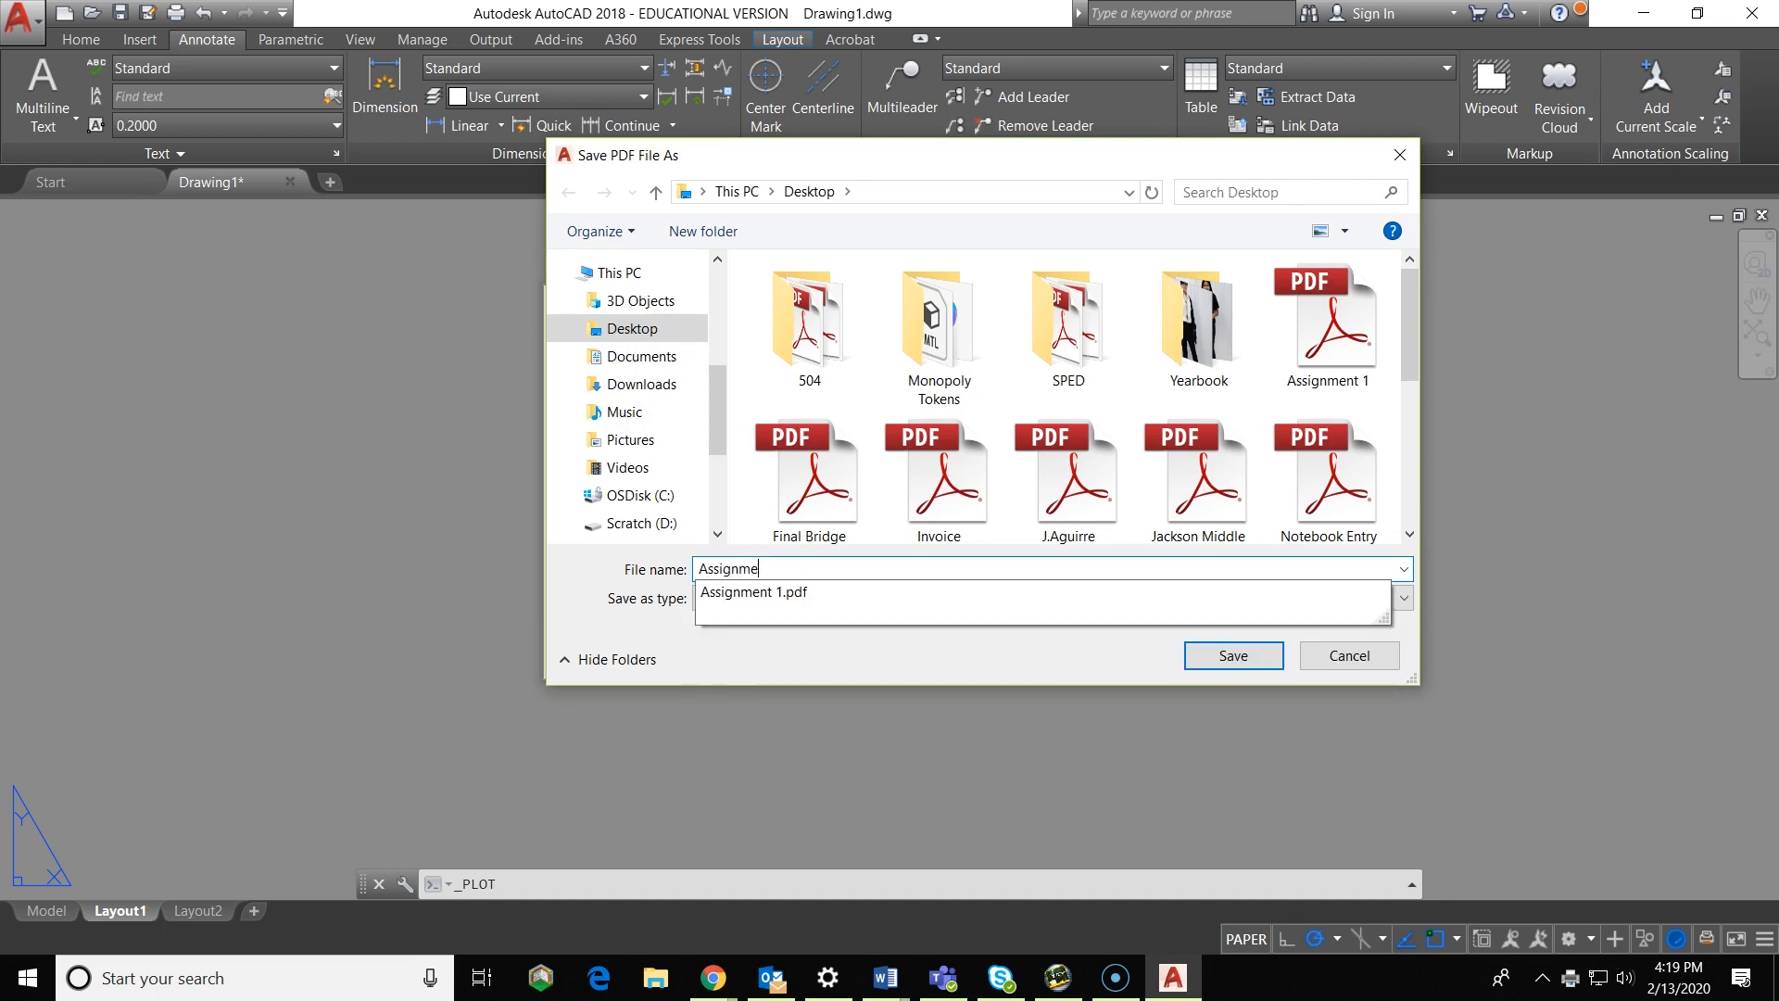
type("nt 1")
key("Return")
left_click(936, 488)
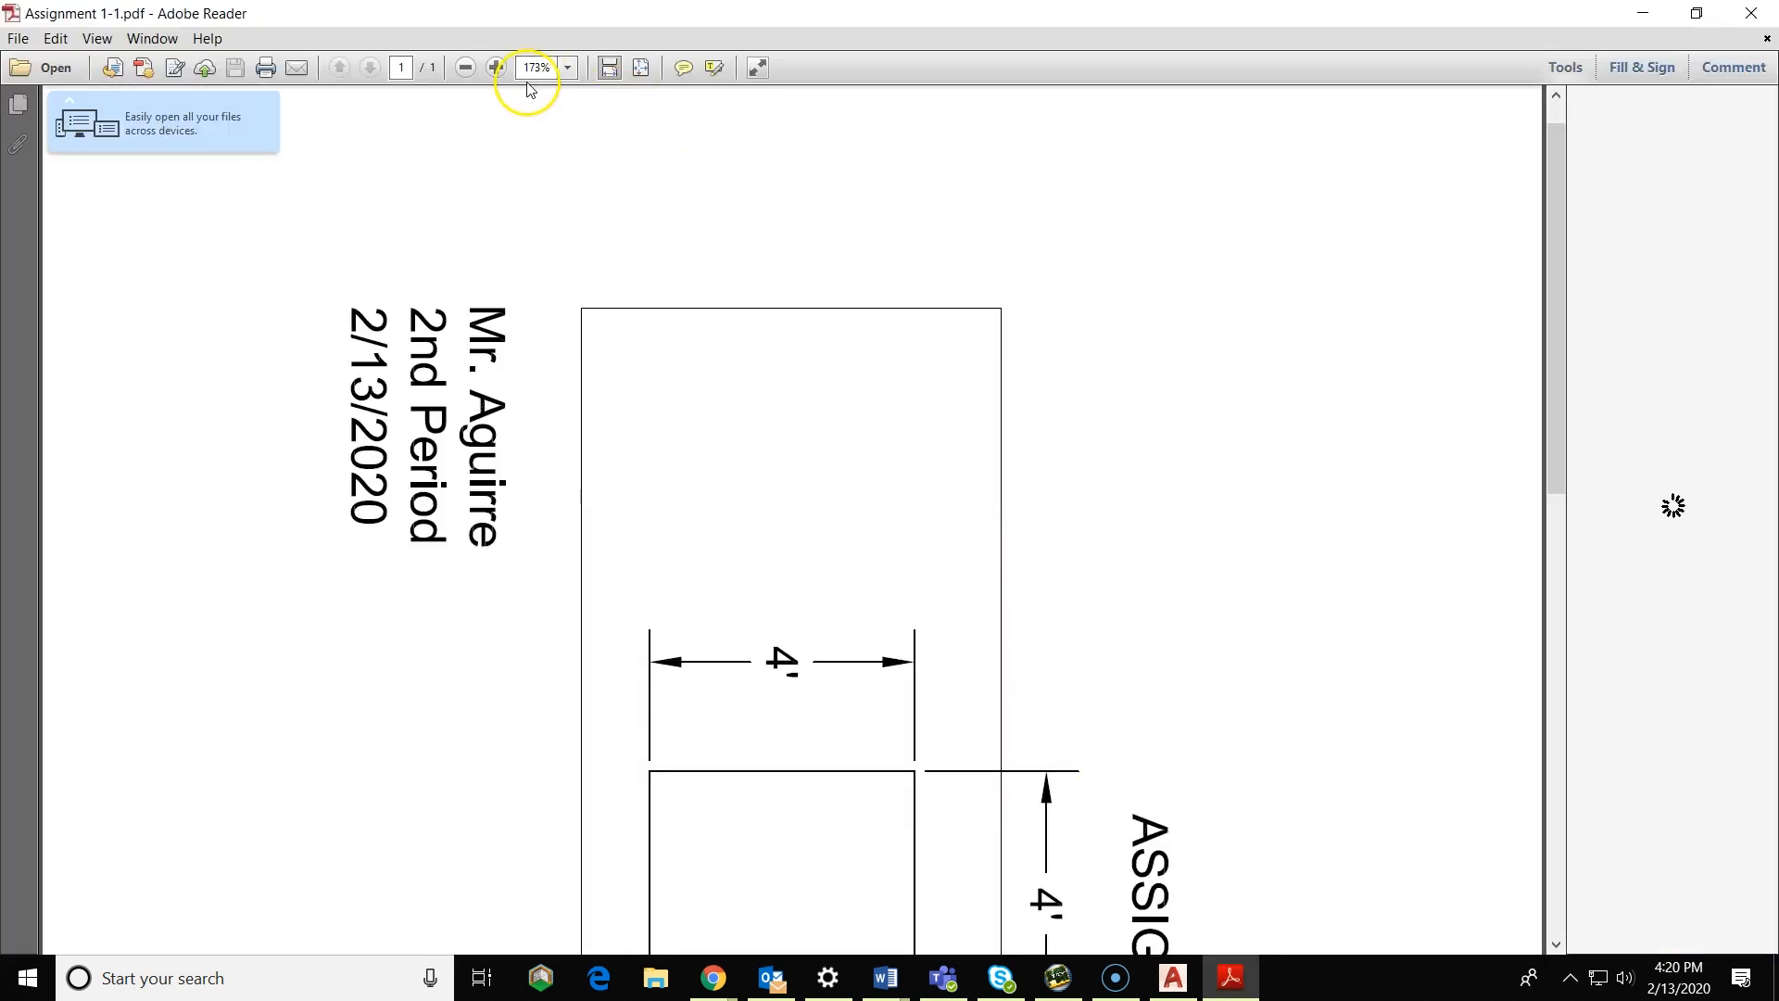
left_click(640, 68)
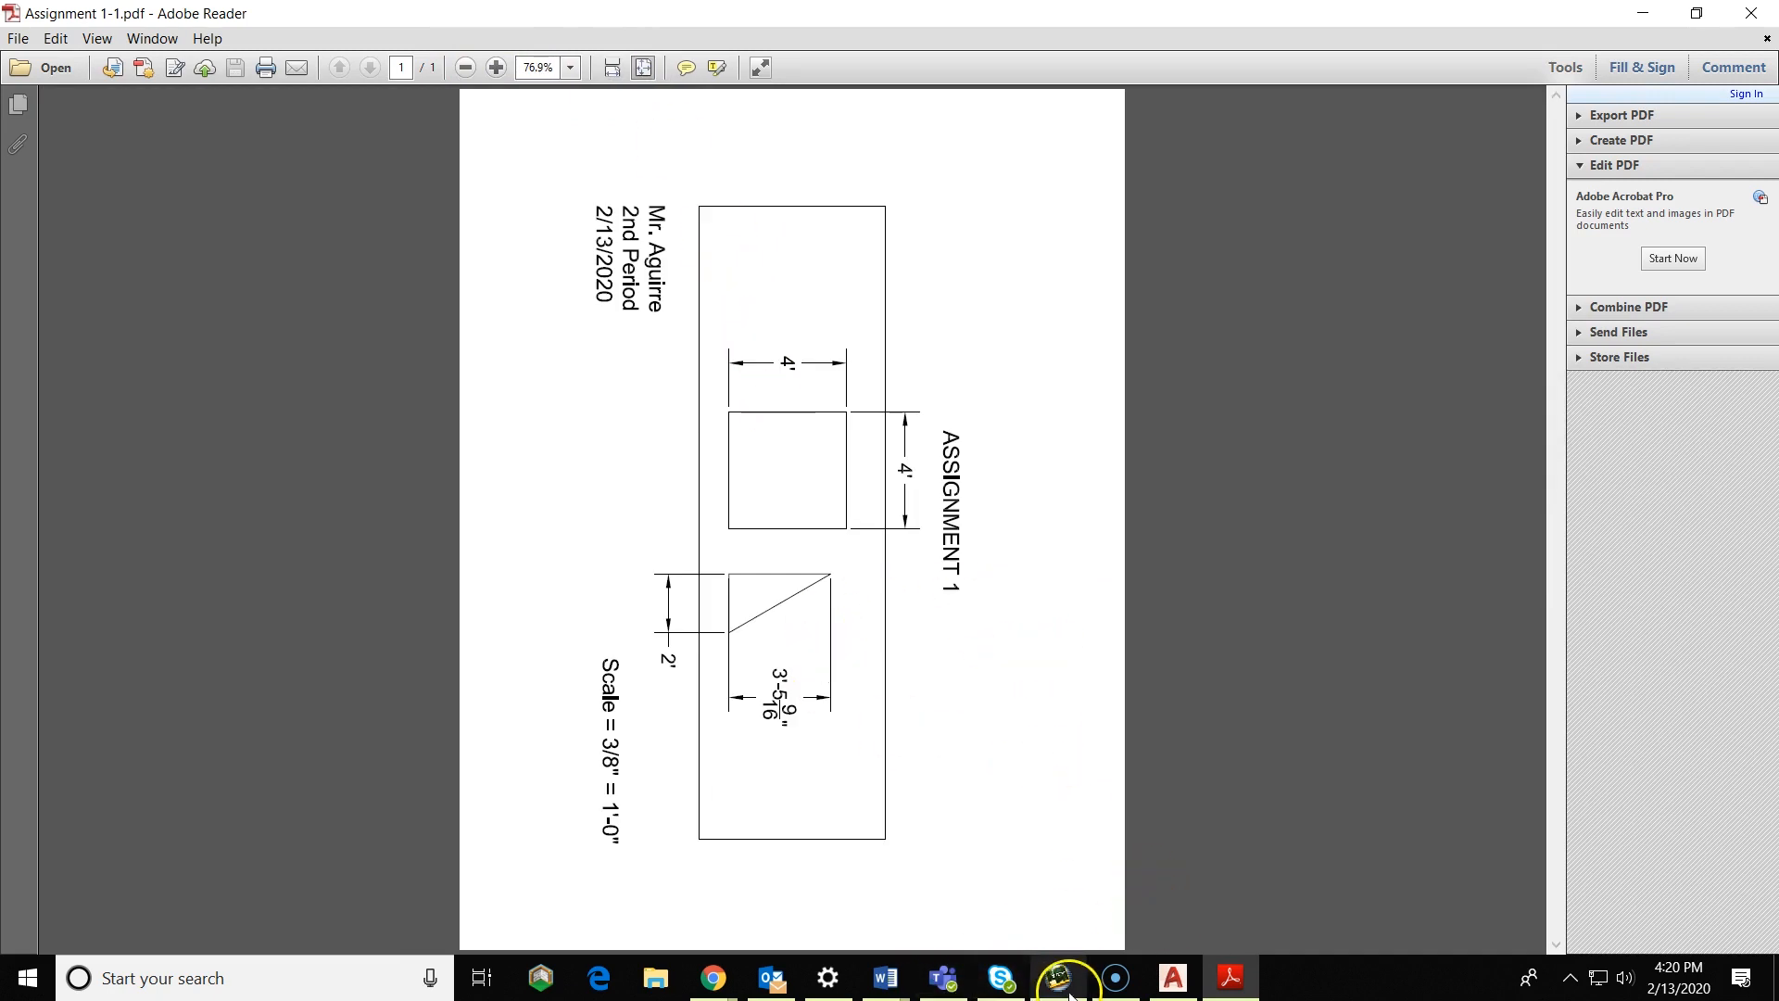
left_click(1114, 977)
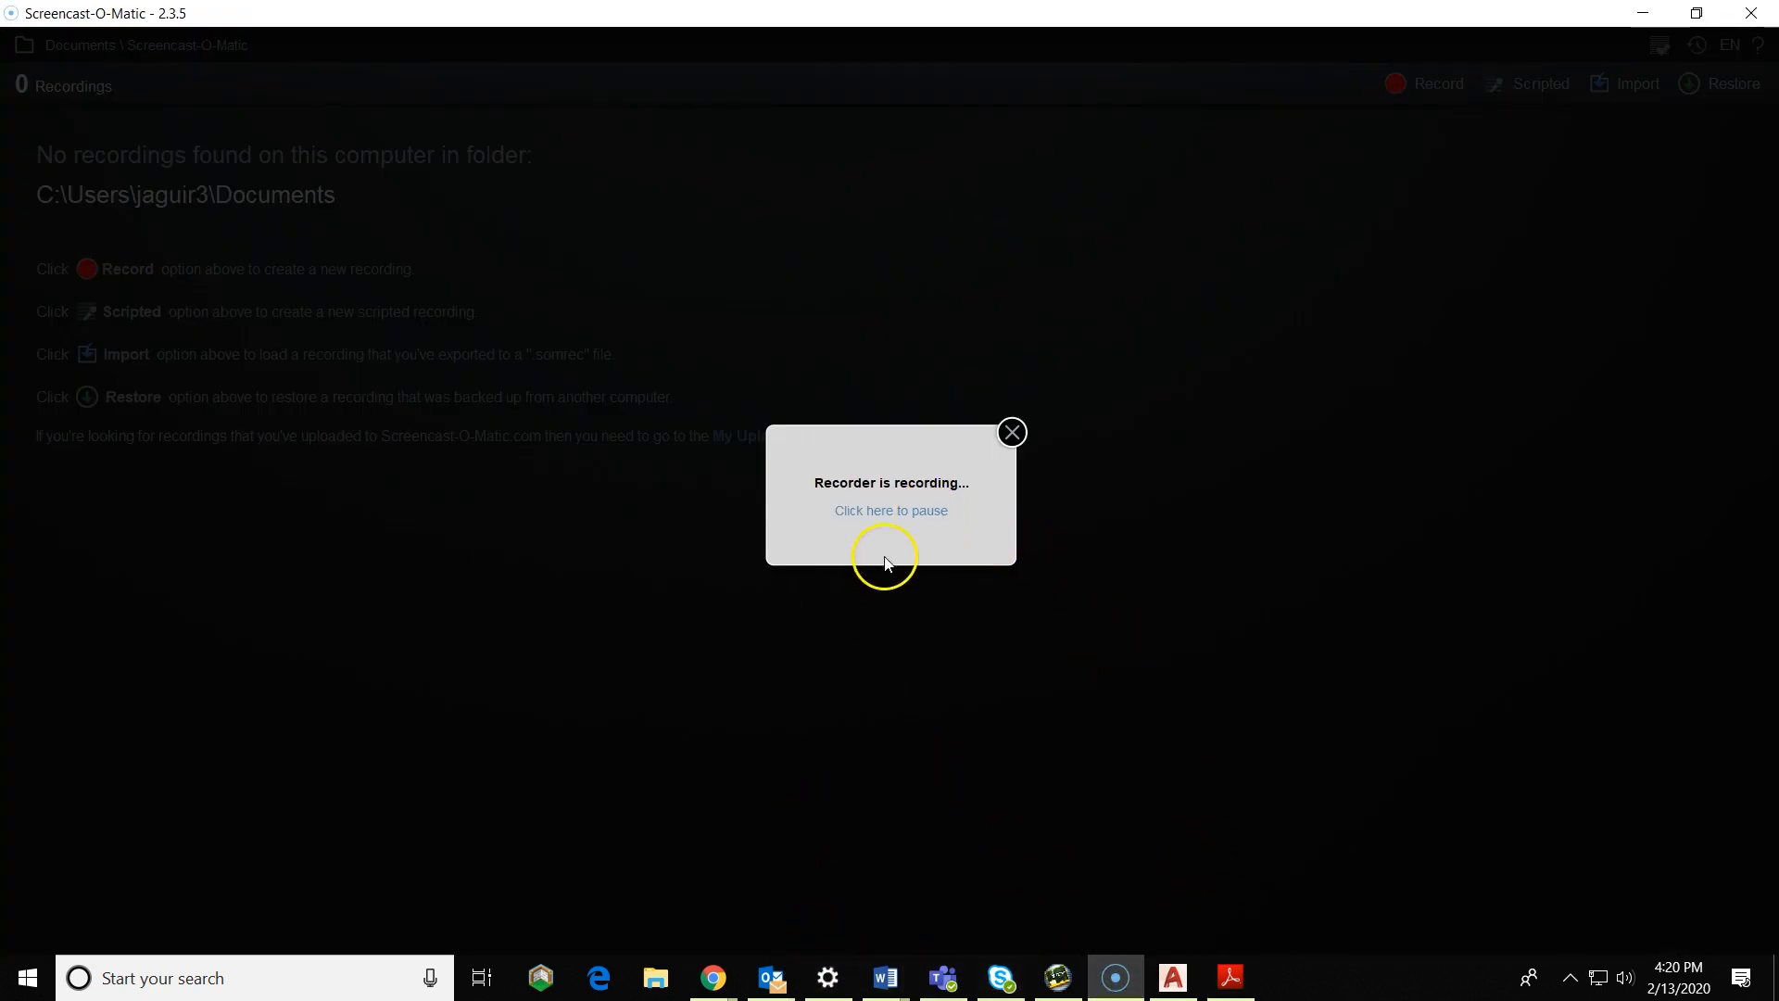
left_click(897, 513)
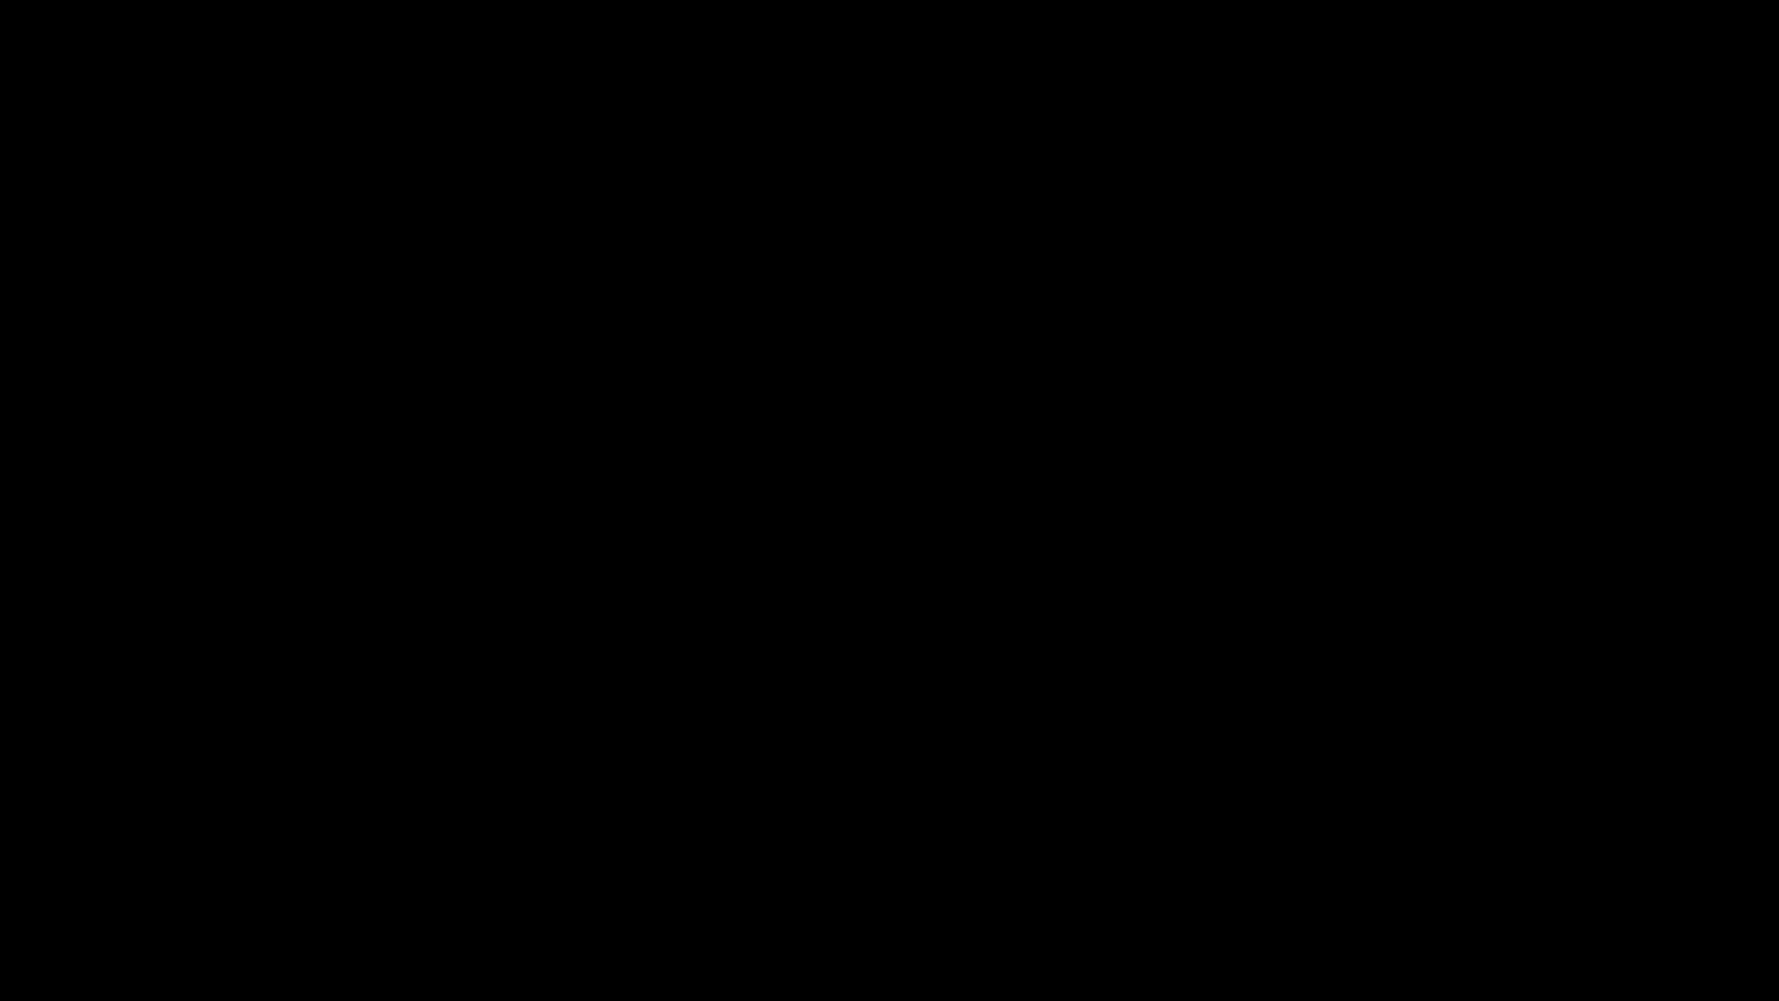